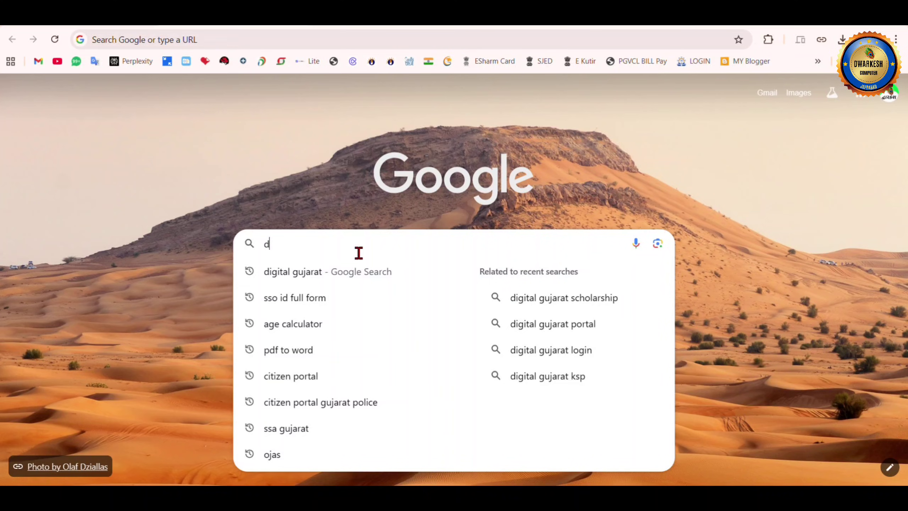
- Search Google for 'digital gujarat' and open the Digital Gujarat Scholarship result
{"action": "type", "text": "igital gujarat"}
{"action": "key", "text": "Right"}
{"action": "key", "text": "Return"}
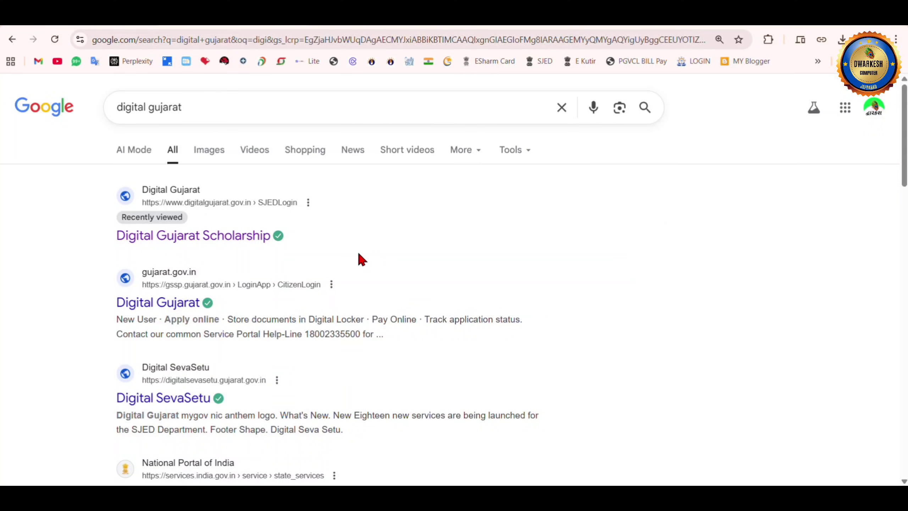
{"action": "left_click", "coordinate": [171, 236]}
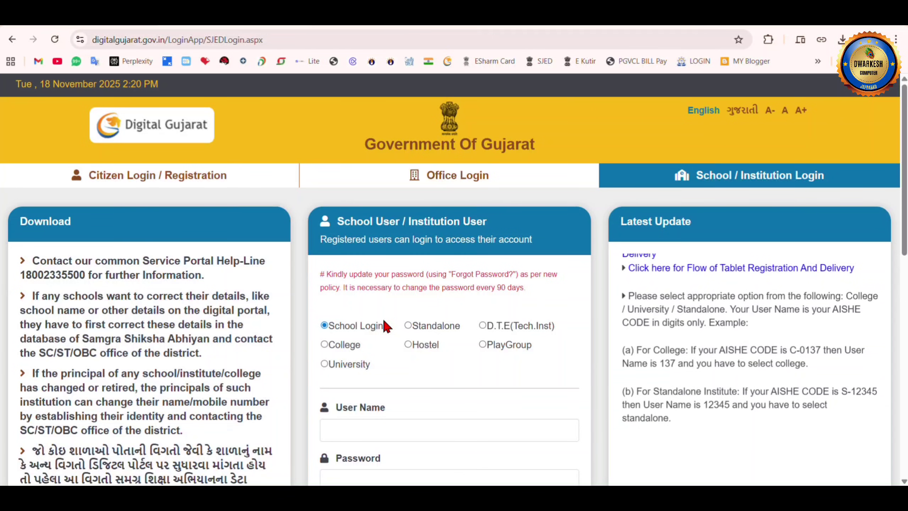
- Set the Citizen Login's Login Using option to Mobile No
{"action": "scroll", "coordinate": [515, 328], "scroll_direction": "down", "scroll_amount": 8}
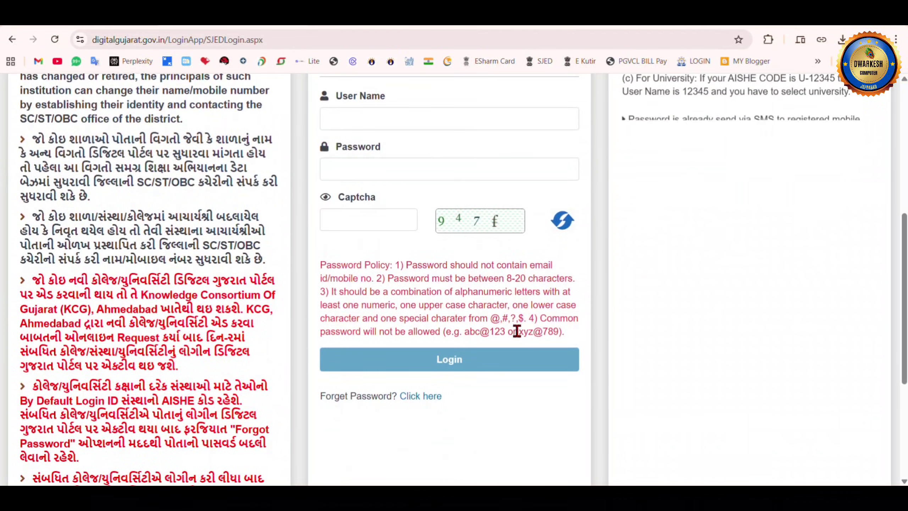
{"action": "scroll", "coordinate": [517, 331], "scroll_direction": "up", "scroll_amount": 8}
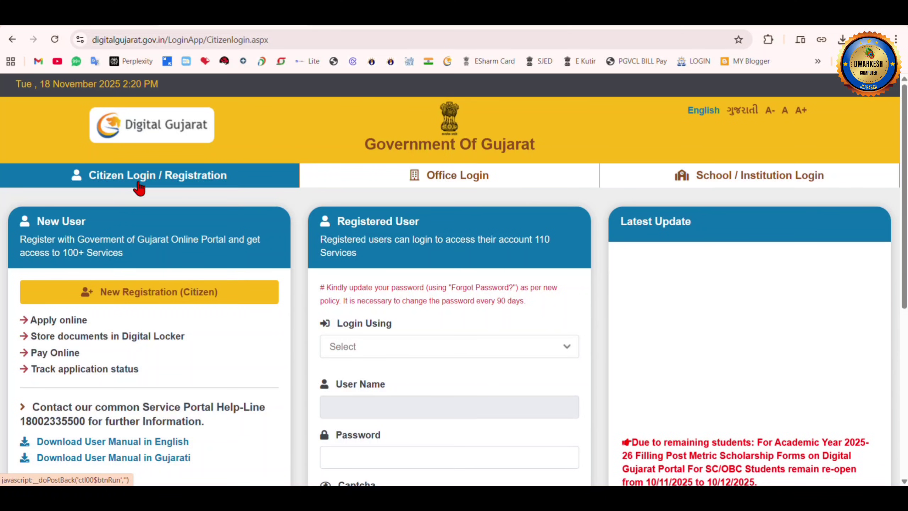
{"action": "scroll", "coordinate": [442, 270], "scroll_direction": "down", "scroll_amount": 3}
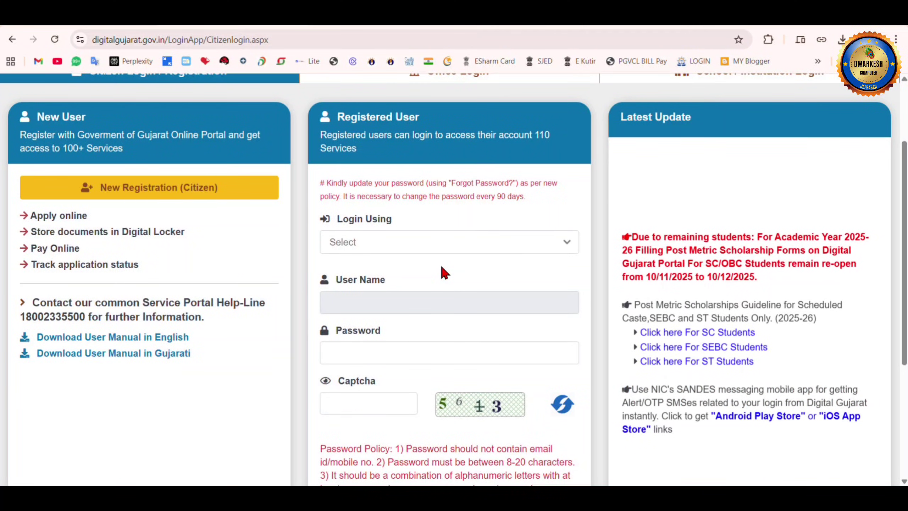
{"action": "left_click", "coordinate": [446, 241]}
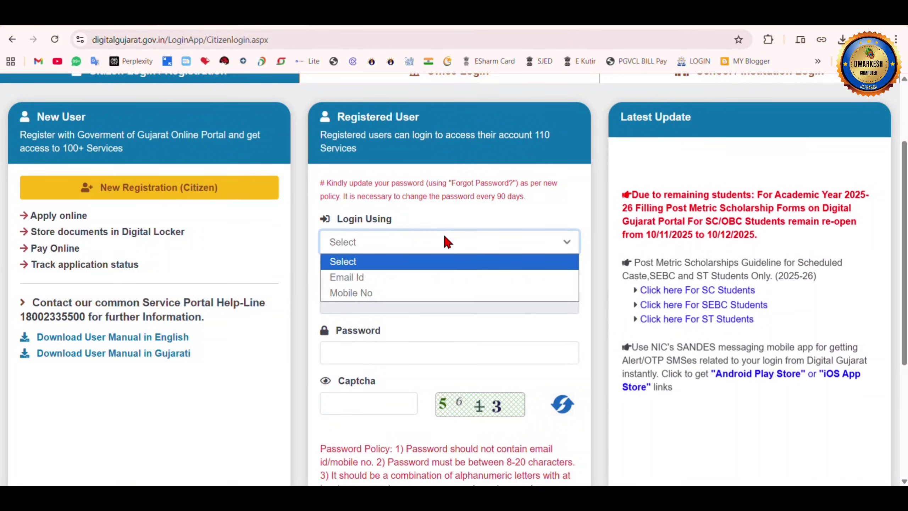
{"action": "key", "text": "Down"}
{"action": "key", "text": "Down"}
{"action": "left_click", "coordinate": [260, 243]}
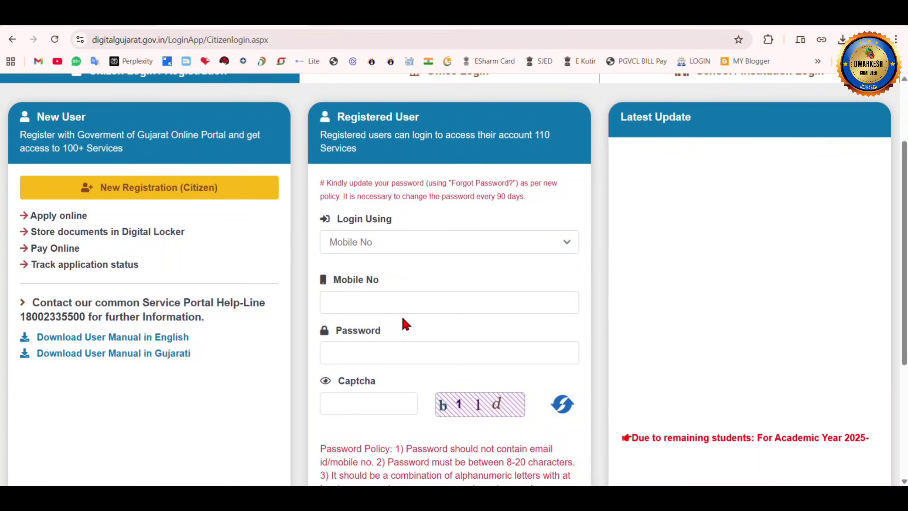
{"action": "scroll", "coordinate": [368, 400], "scroll_direction": "down", "scroll_amount": 2}
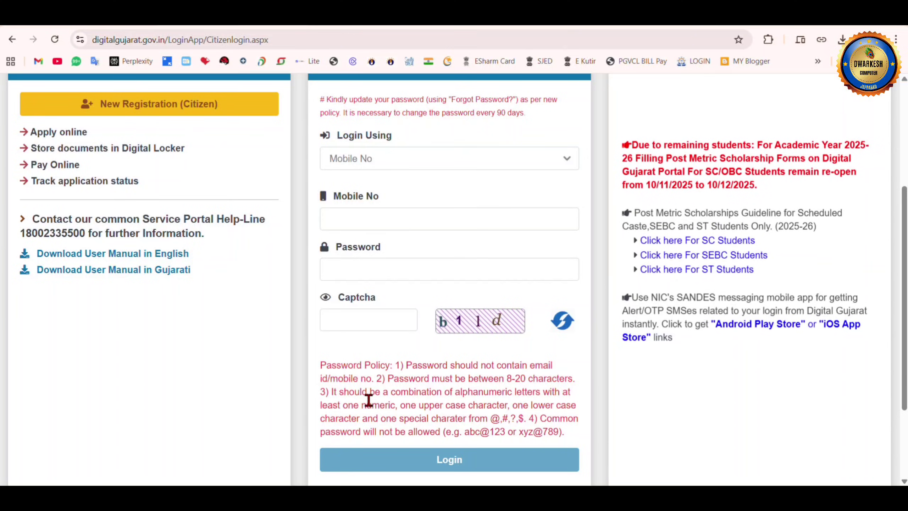
{"action": "scroll", "coordinate": [368, 399], "scroll_direction": "down", "scroll_amount": 2}
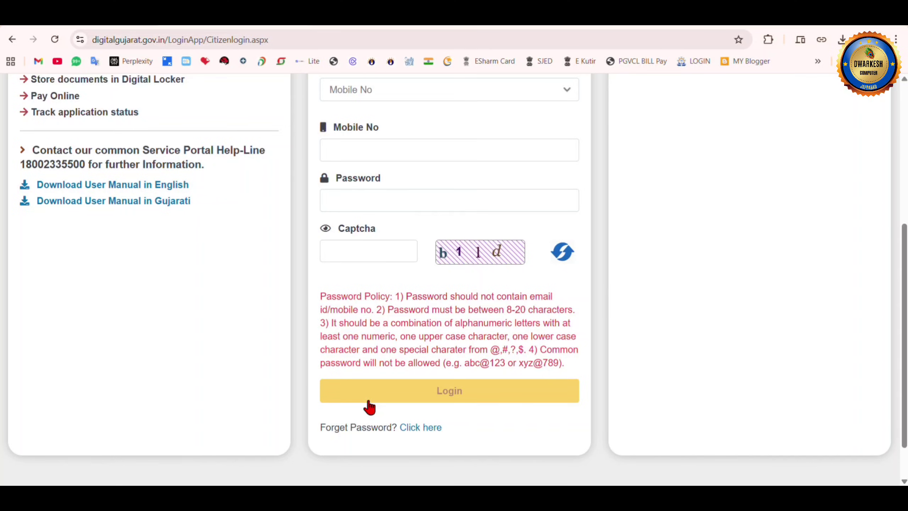
- Start a forgotten-password reset by Mobile No, submitting the username and captcha for an OTP
{"action": "left_click", "coordinate": [425, 429]}
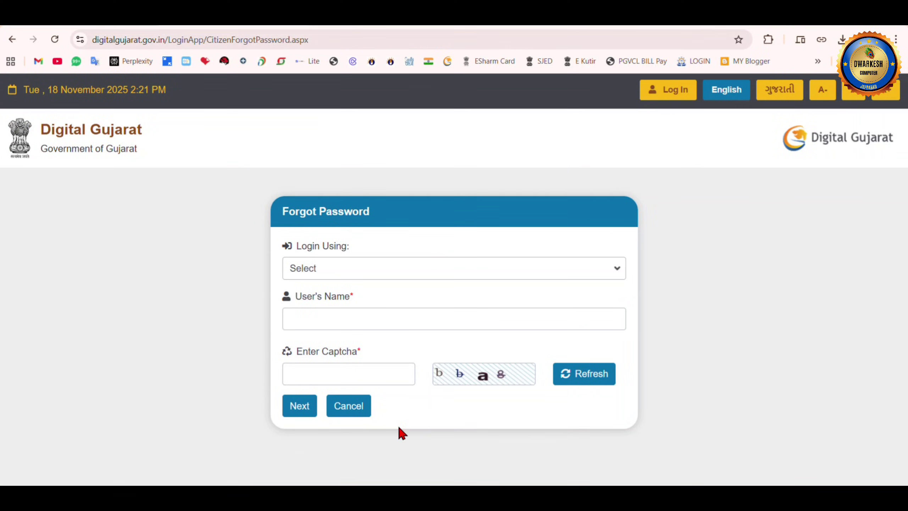
{"action": "left_click", "coordinate": [379, 274]}
{"action": "key", "text": "Down"}
{"action": "key", "text": "Down"}
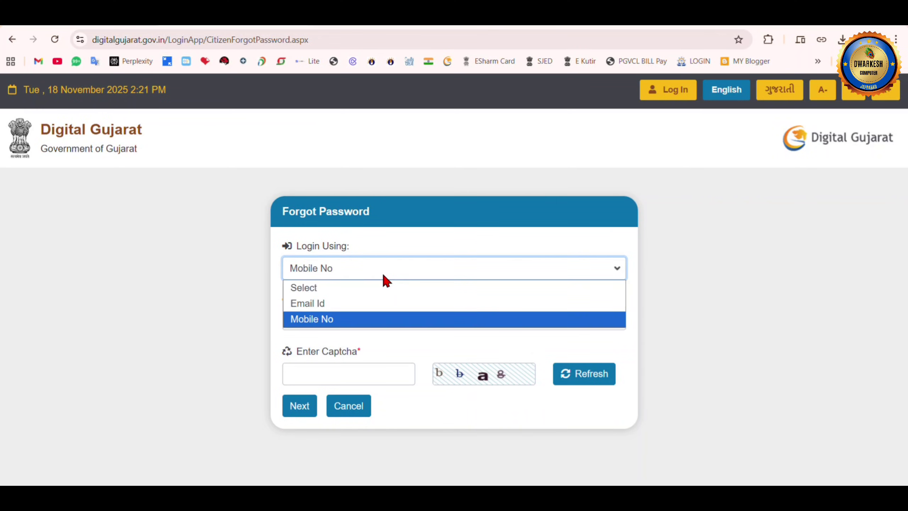
{"action": "key", "text": "Return"}
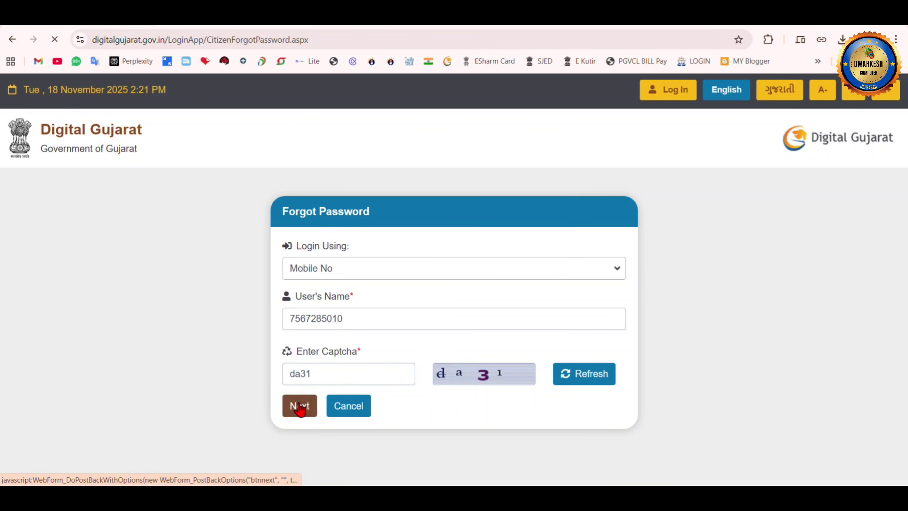
{"action": "left_click", "coordinate": [299, 406]}
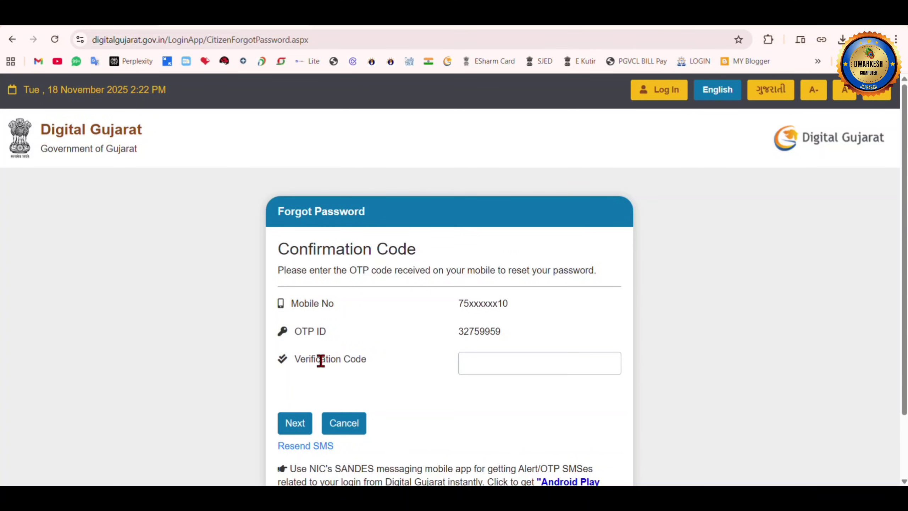
- Enter the received OTP, save a new password, and acknowledge the password-updated message
{"action": "left_click", "coordinate": [532, 362]}
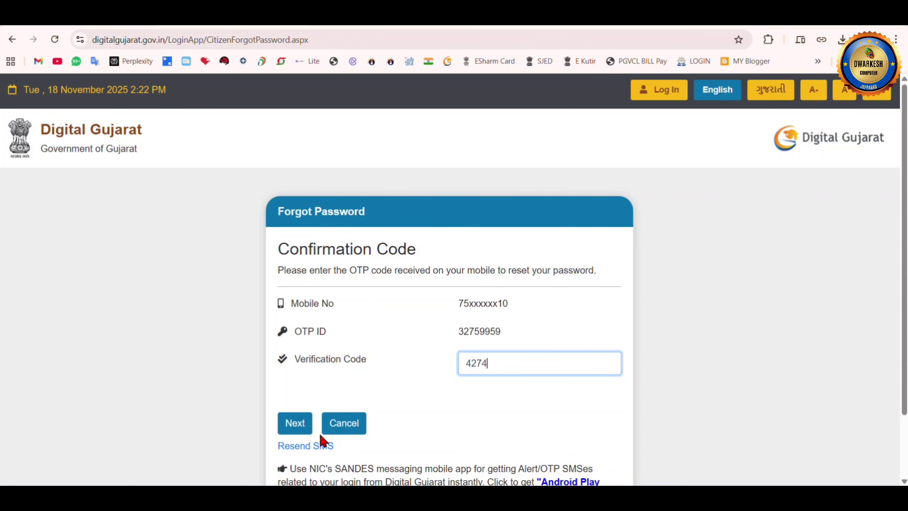
{"action": "left_click", "coordinate": [294, 426]}
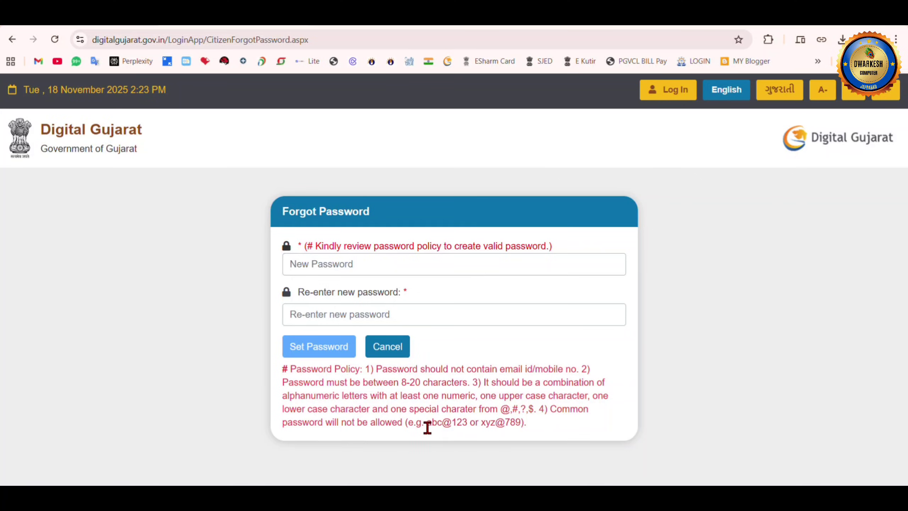
{"action": "left_click_drag", "start_coordinate": [429, 426], "coordinate": [523, 425]}
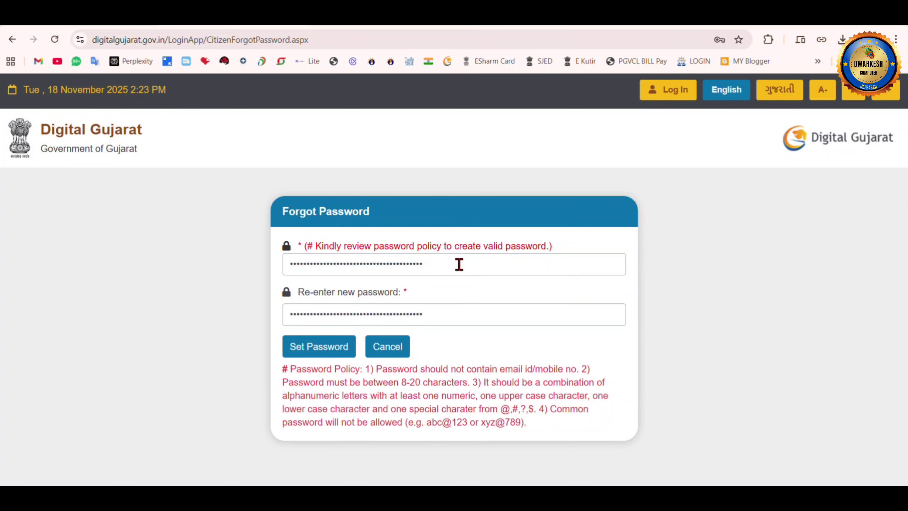
{"action": "left_click", "coordinate": [327, 354]}
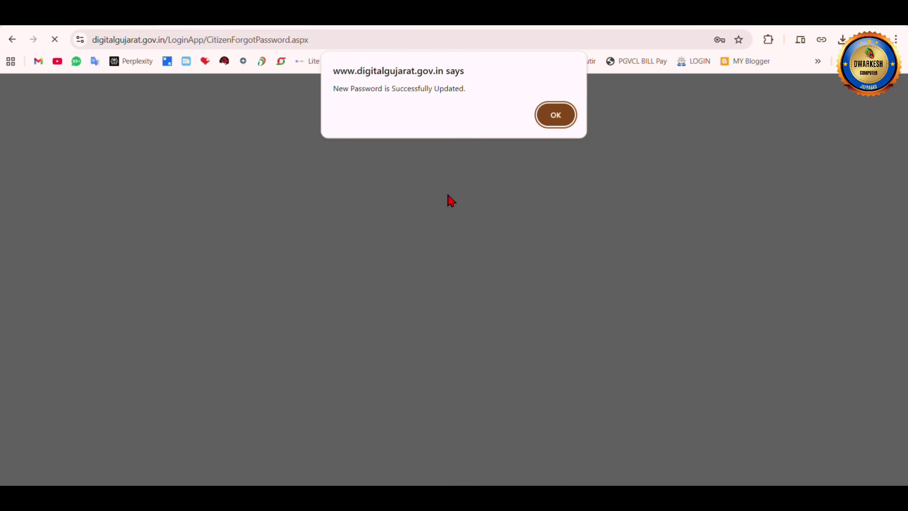
{"action": "left_click", "coordinate": [555, 115]}
{"action": "scroll", "coordinate": [387, 274], "scroll_direction": "down", "scroll_amount": 3}
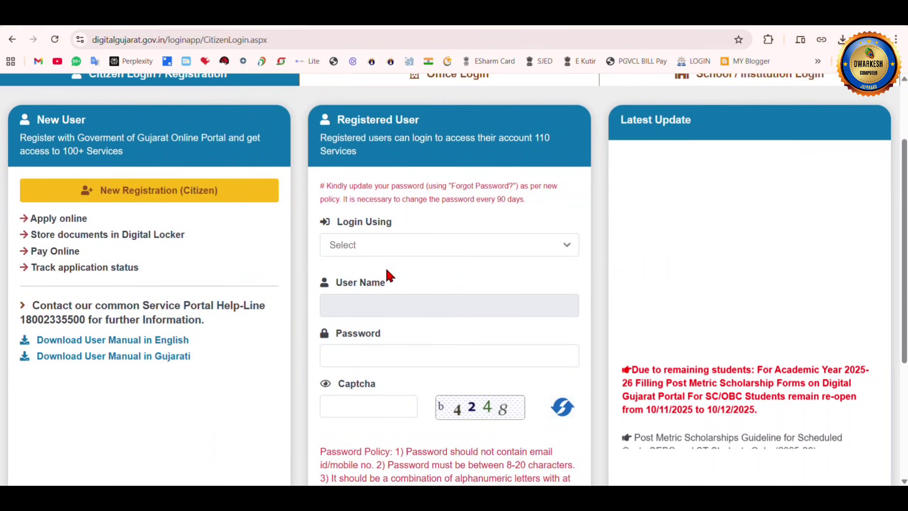
{"action": "left_click", "coordinate": [412, 247]}
{"action": "key", "text": "Down"}
{"action": "key", "text": "Down"}
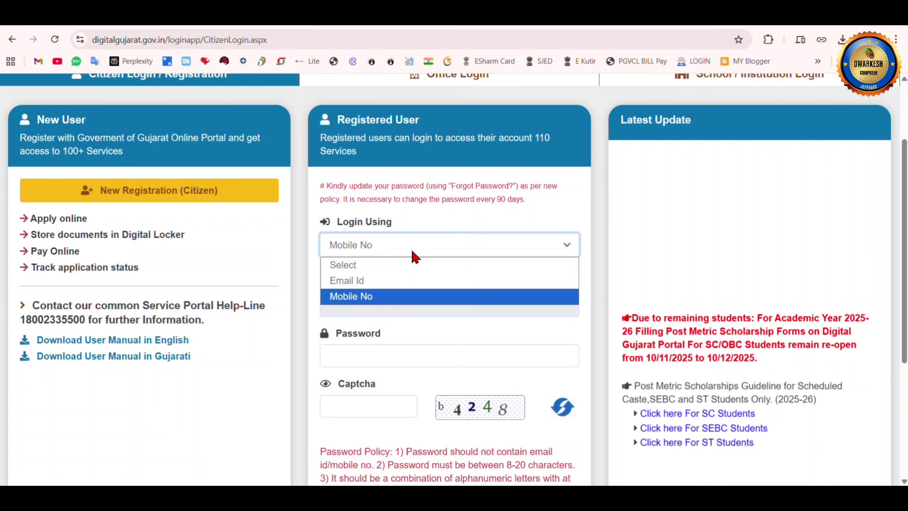
{"action": "key", "text": "Return"}
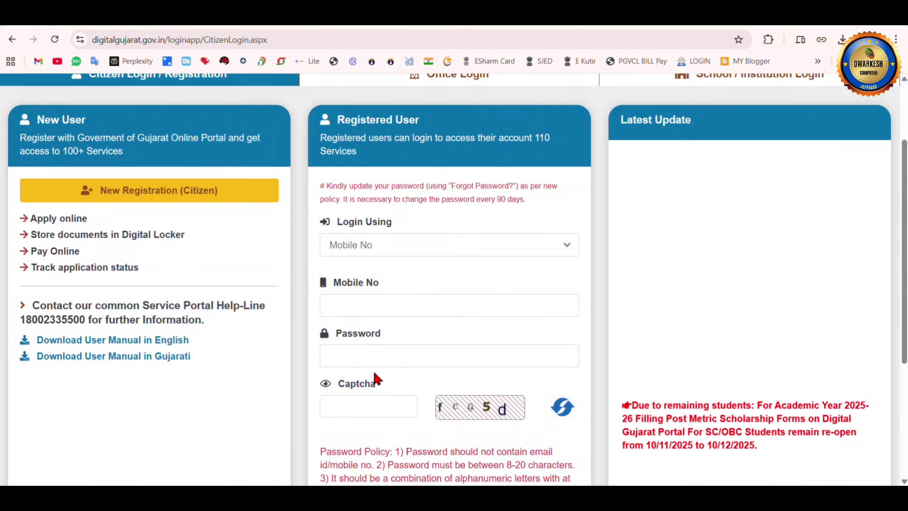
{"action": "scroll", "coordinate": [372, 404], "scroll_direction": "down", "scroll_amount": 3}
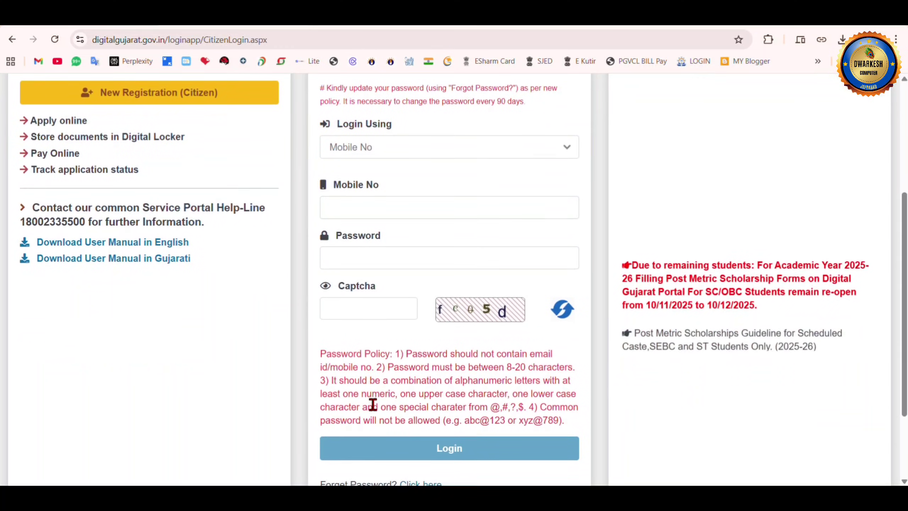
{"action": "scroll", "coordinate": [373, 405], "scroll_direction": "up", "scroll_amount": 3}
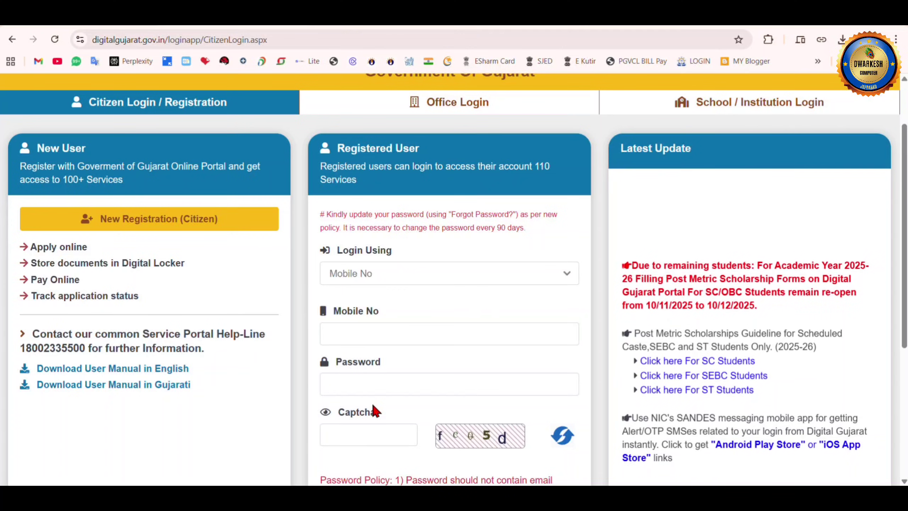
{"action": "left_click", "coordinate": [181, 229]}
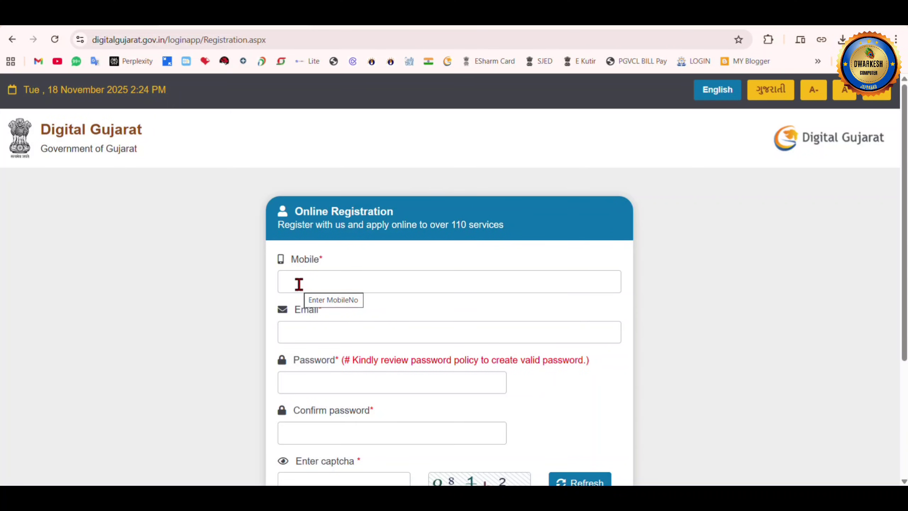
{"action": "scroll", "coordinate": [299, 284], "scroll_direction": "down", "scroll_amount": 1}
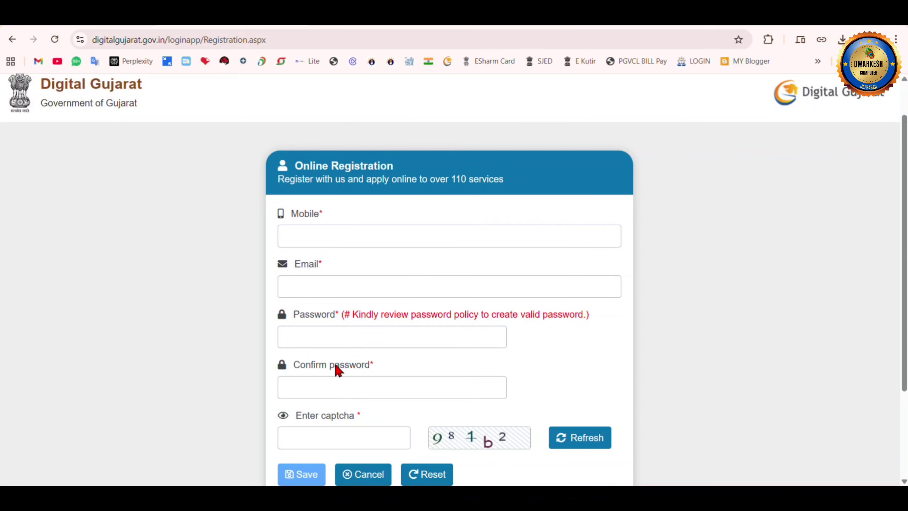
{"action": "scroll", "coordinate": [336, 372], "scroll_direction": "down", "scroll_amount": 2}
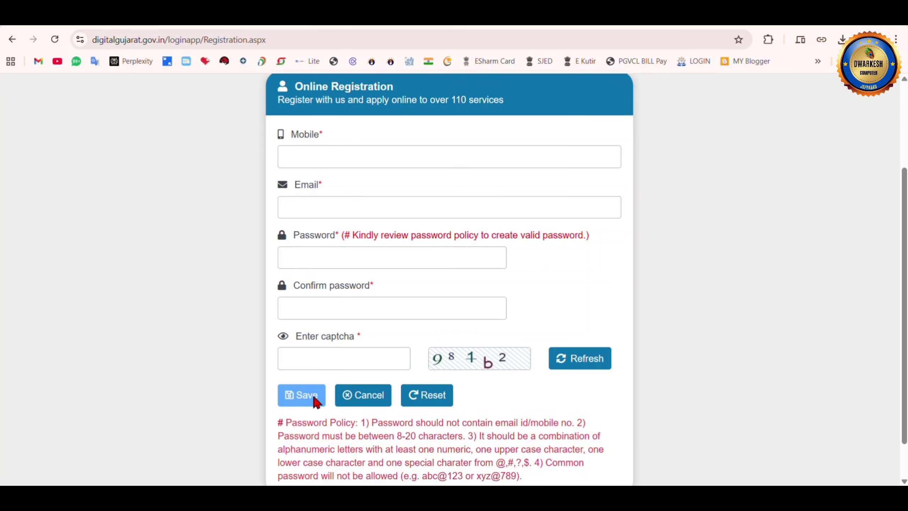
{"action": "left_click", "coordinate": [373, 397]}
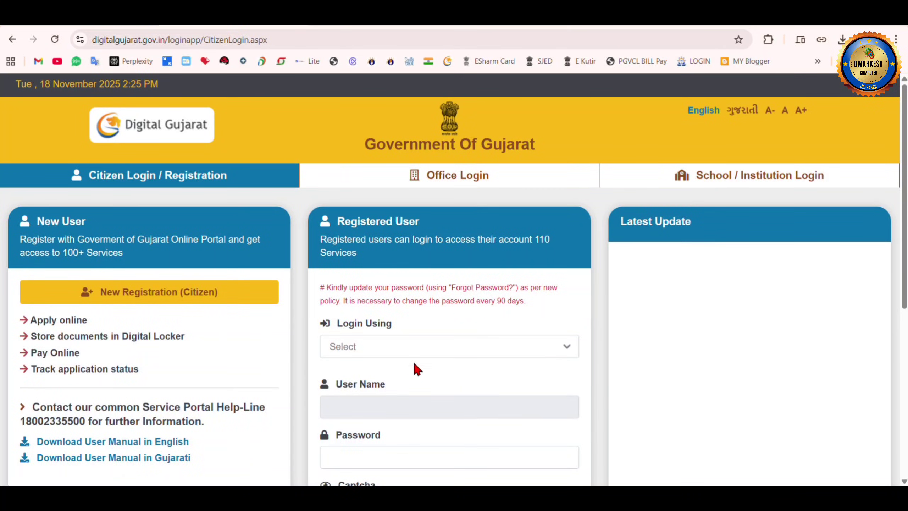
{"action": "left_click", "coordinate": [443, 348]}
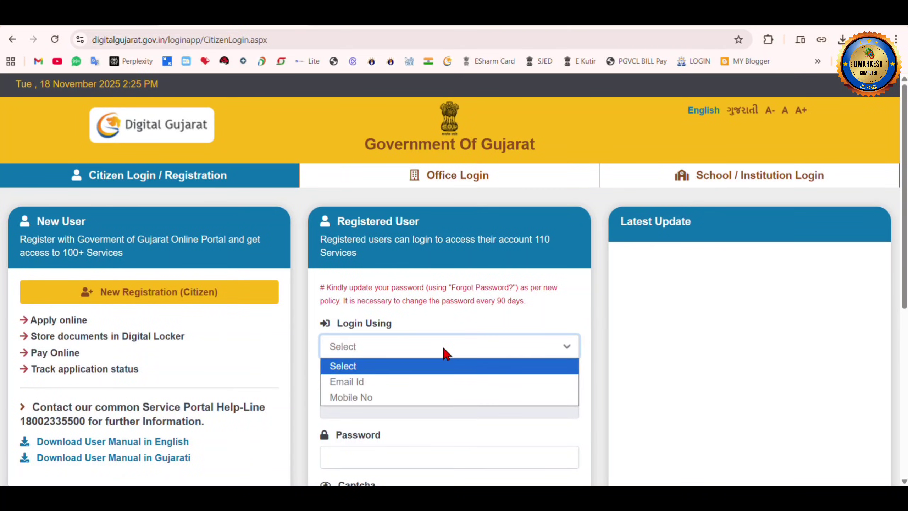
- Sign in with the mobile number and confirm the login with the received OTP
{"action": "key", "text": "Down"}
{"action": "key", "text": "Down"}
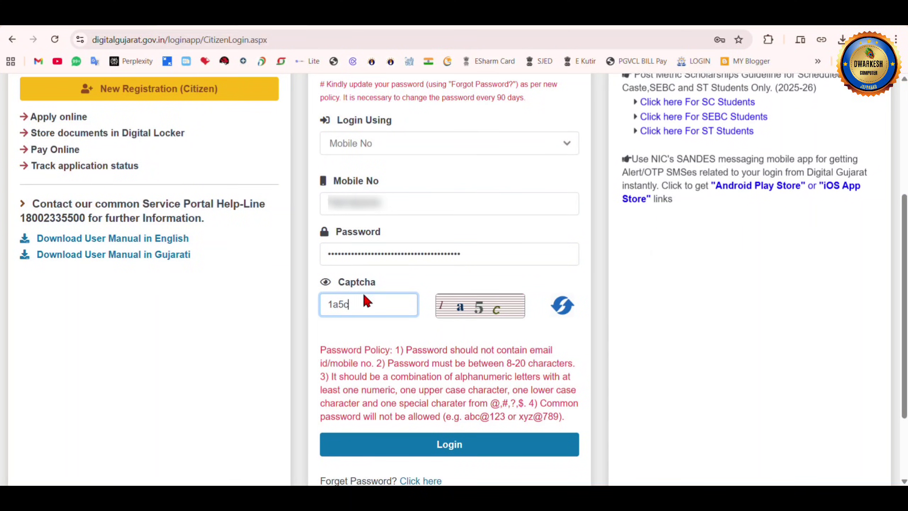
{"action": "left_click", "coordinate": [468, 452]}
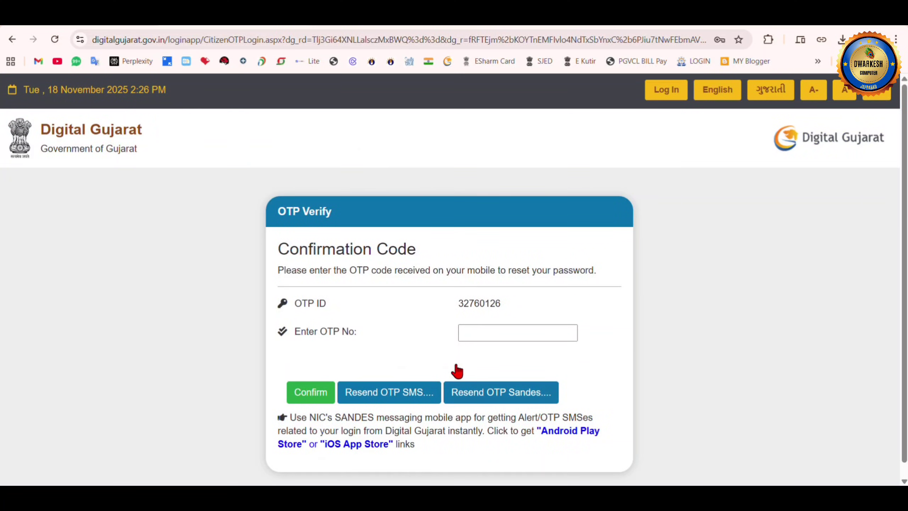
{"action": "left_click", "coordinate": [511, 328]}
{"action": "left_click", "coordinate": [311, 392]}
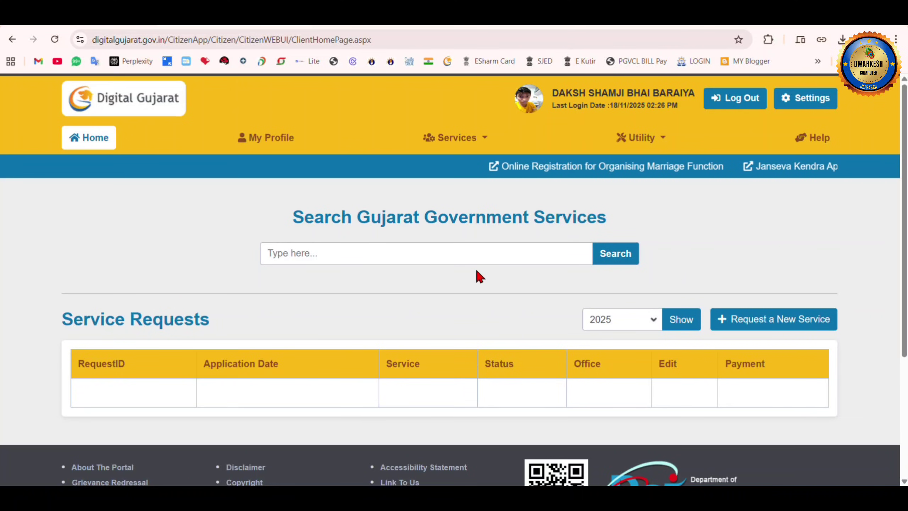
- Open My Profile and scroll through the Citizen Profile details
{"action": "left_click", "coordinate": [268, 152]}
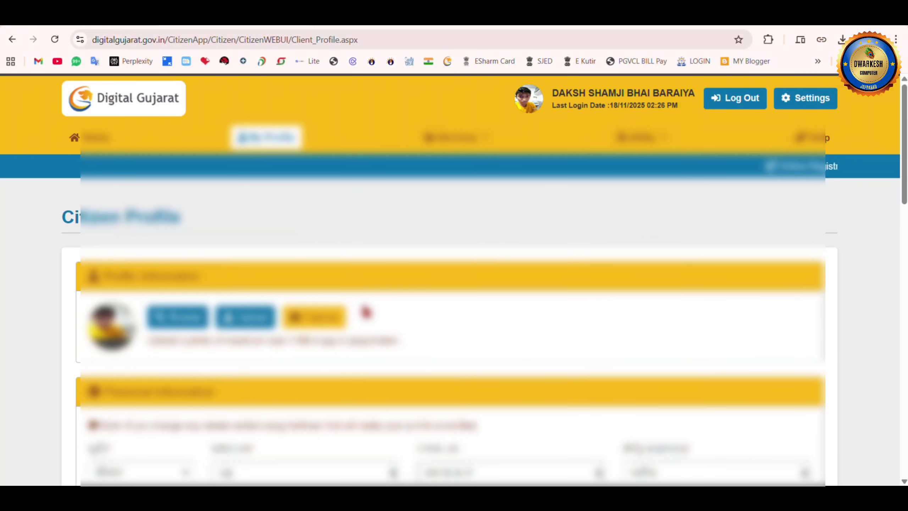
{"action": "scroll", "coordinate": [365, 312], "scroll_direction": "down", "scroll_amount": 3}
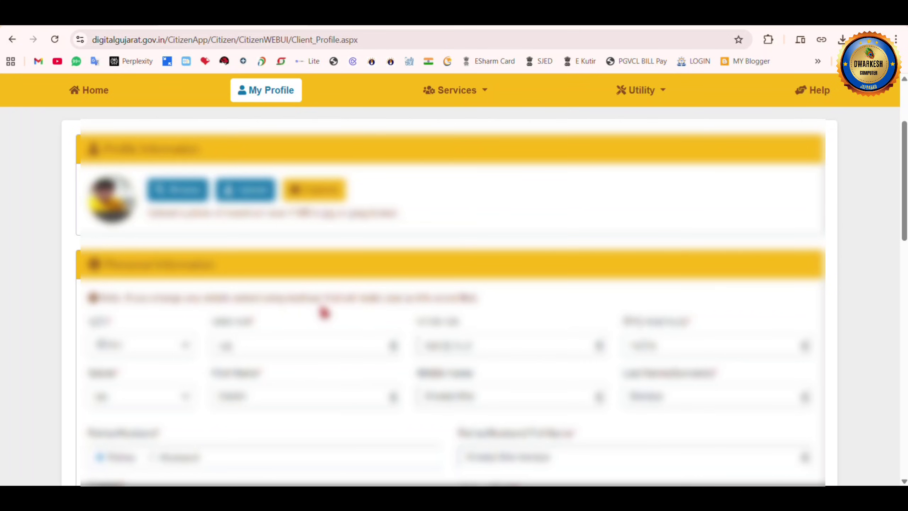
{"action": "scroll", "coordinate": [425, 371], "scroll_direction": "down", "scroll_amount": 1}
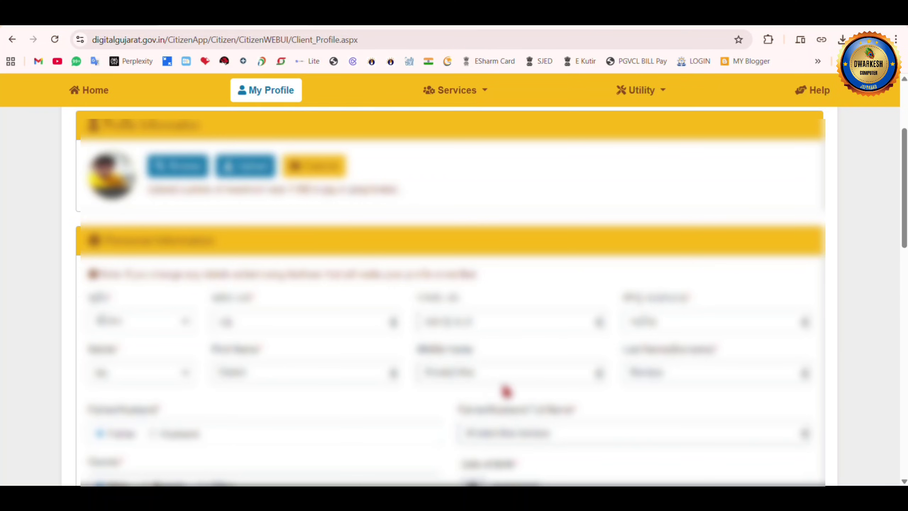
{"action": "scroll", "coordinate": [506, 392], "scroll_direction": "down", "scroll_amount": 2}
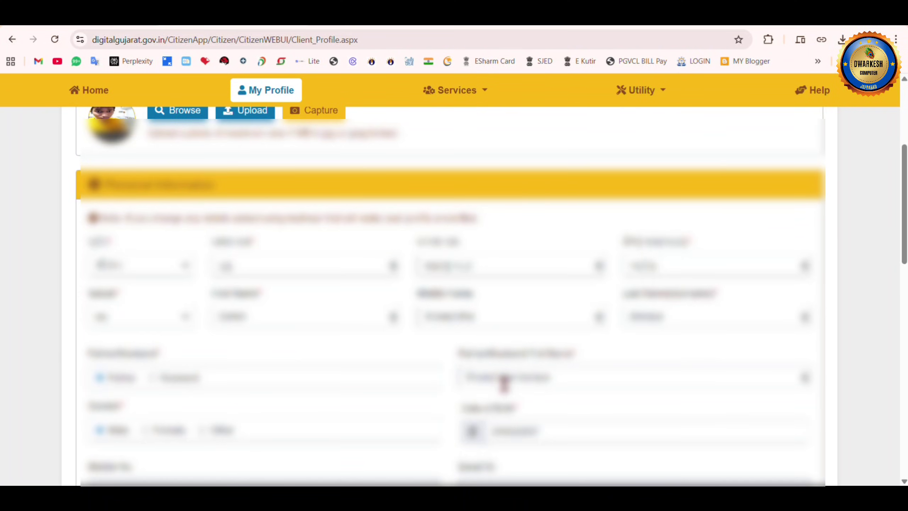
{"action": "scroll", "coordinate": [505, 386], "scroll_direction": "down", "scroll_amount": 6}
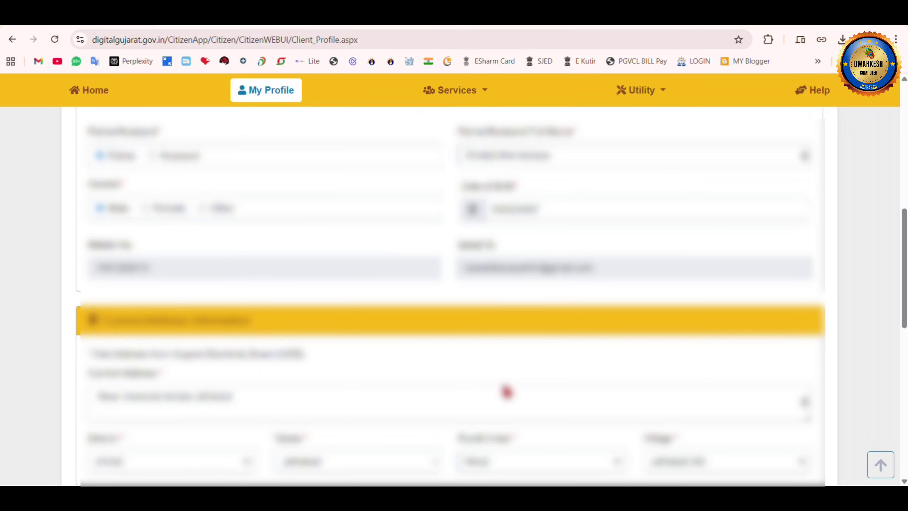
{"action": "scroll", "coordinate": [506, 391], "scroll_direction": "down", "scroll_amount": 1}
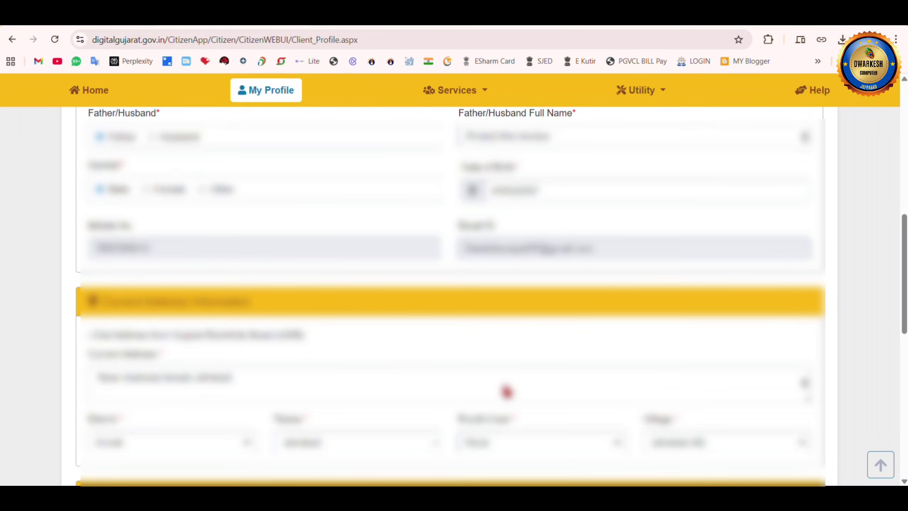
{"action": "scroll", "coordinate": [506, 391], "scroll_direction": "down", "scroll_amount": 4}
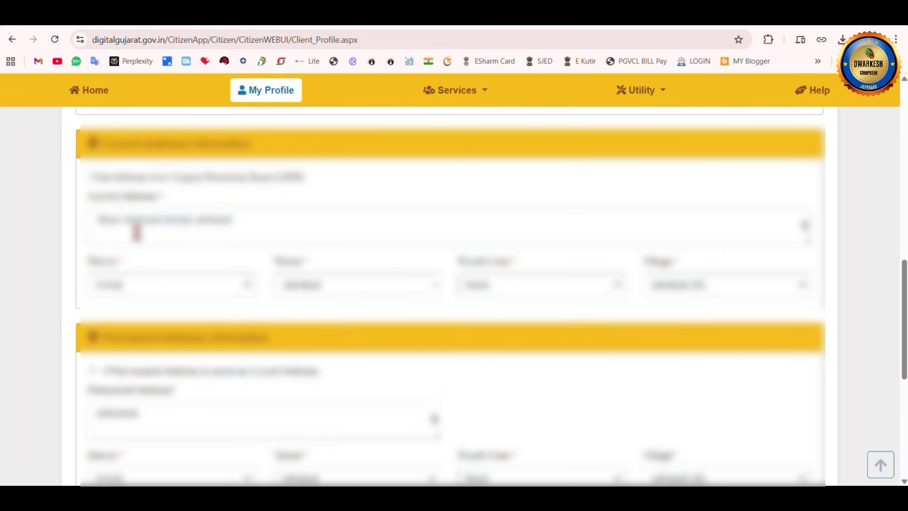
{"action": "scroll", "coordinate": [183, 428], "scroll_direction": "down", "scroll_amount": 2}
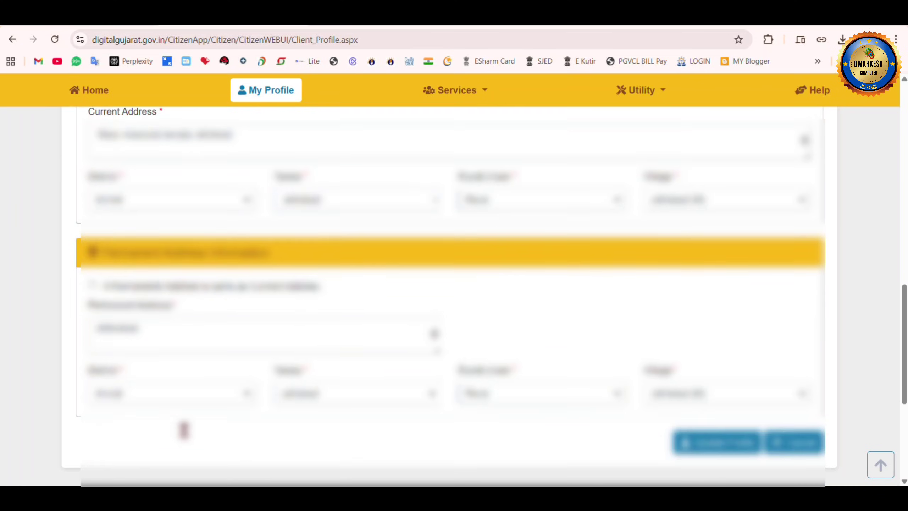
{"action": "scroll", "coordinate": [184, 429], "scroll_direction": "down", "scroll_amount": 2}
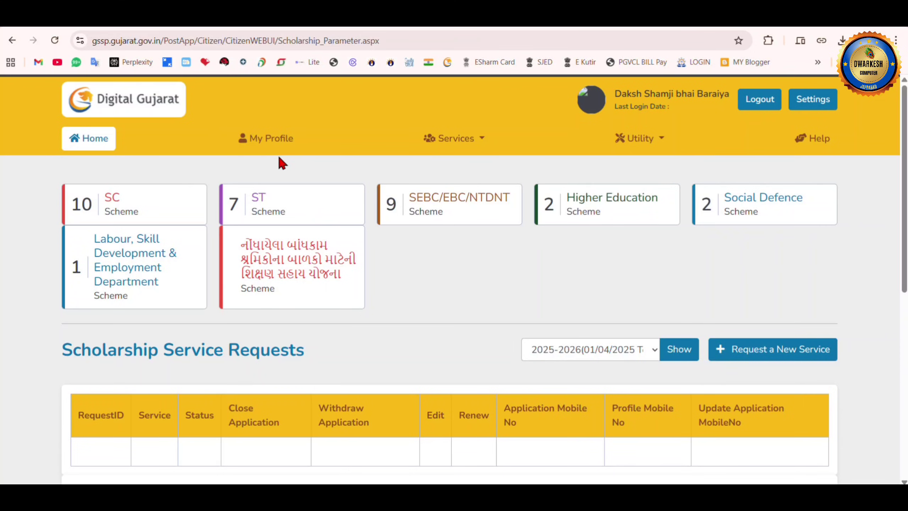
- Open Scholarship Services, choose the SEBC/EBC/NTDNT schemes, and select financial year 2025-2026
{"action": "left_click", "coordinate": [462, 140]}
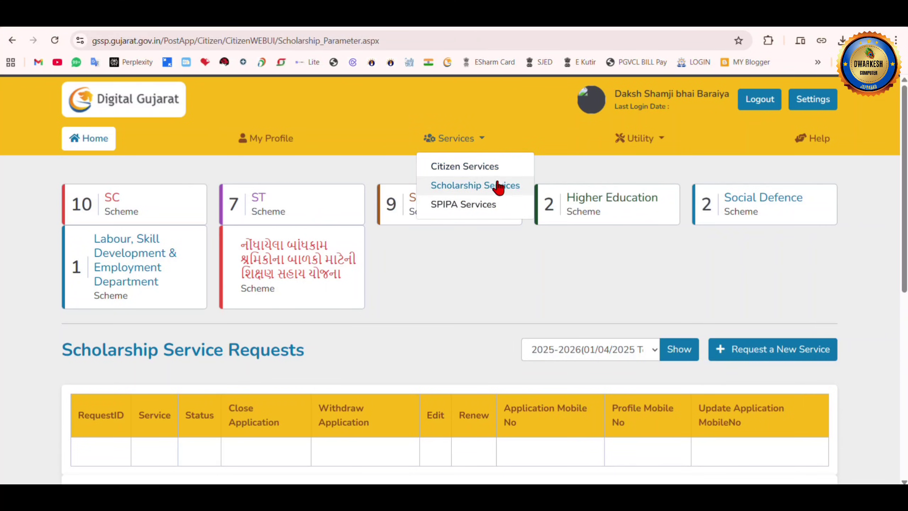
{"action": "left_click", "coordinate": [504, 189]}
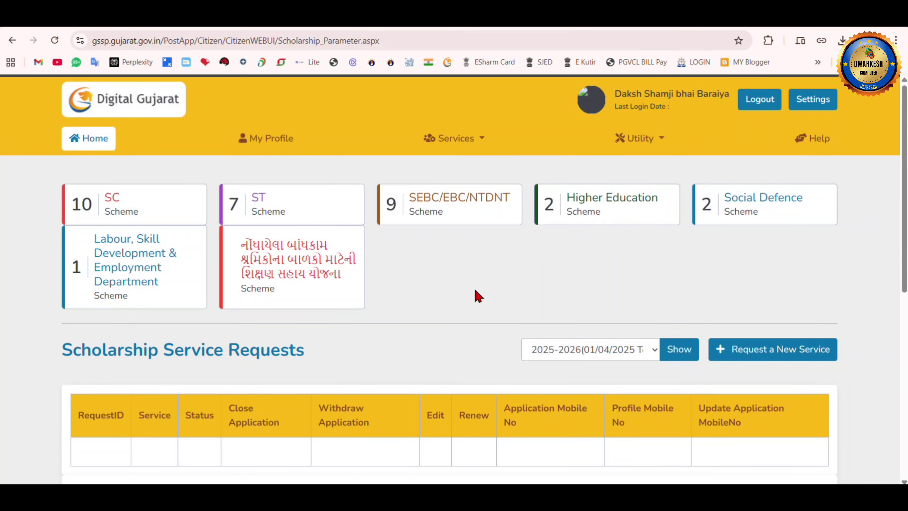
{"action": "left_click", "coordinate": [464, 217]}
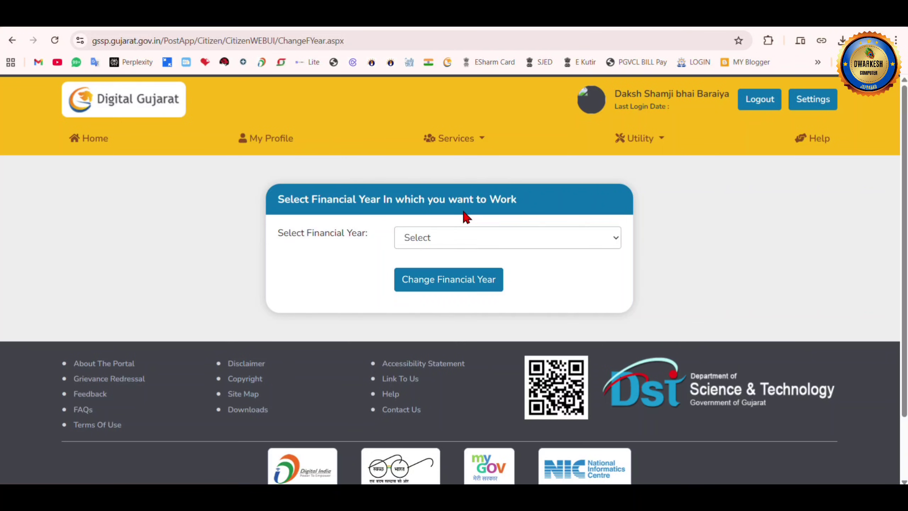
{"action": "left_click", "coordinate": [483, 245]}
{"action": "key", "text": "Down"}
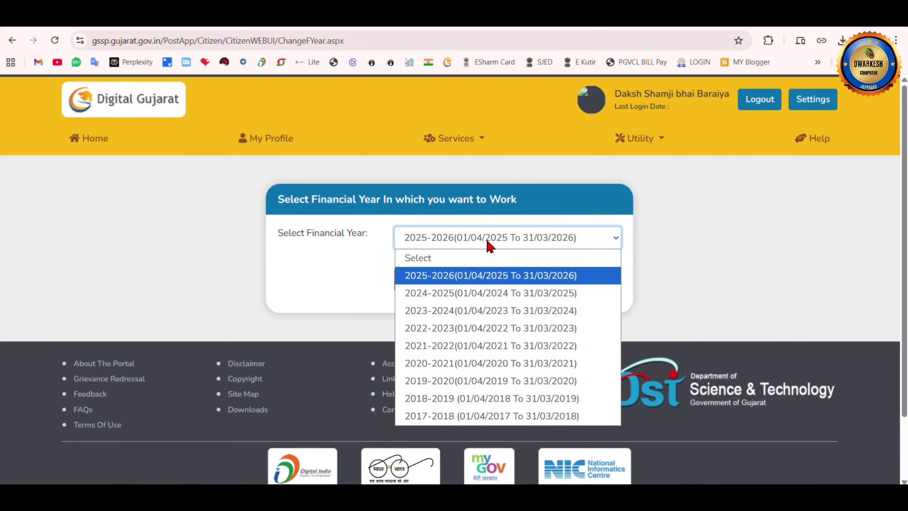
{"action": "key", "text": "Return"}
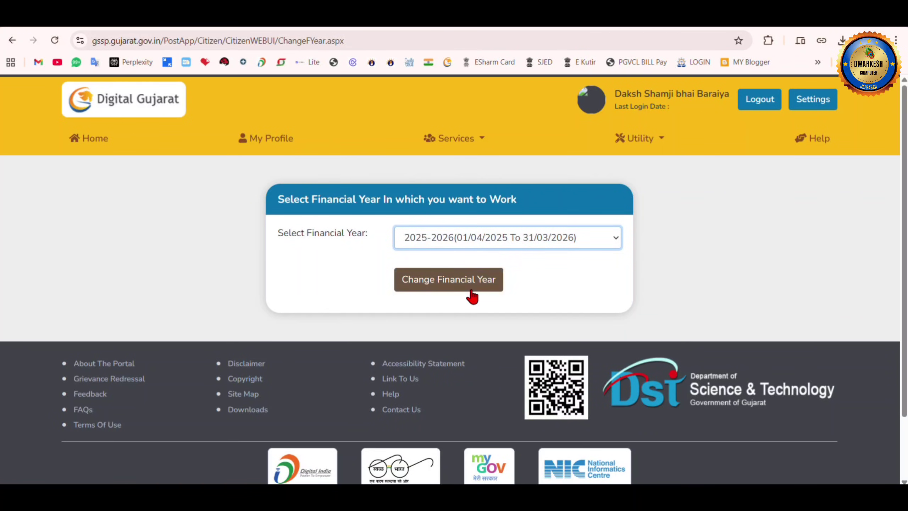
- Apply financial year 2025-2026 and scroll down to the PM-YASASVI Post Matric Scholarship card
{"action": "left_click", "coordinate": [470, 293]}
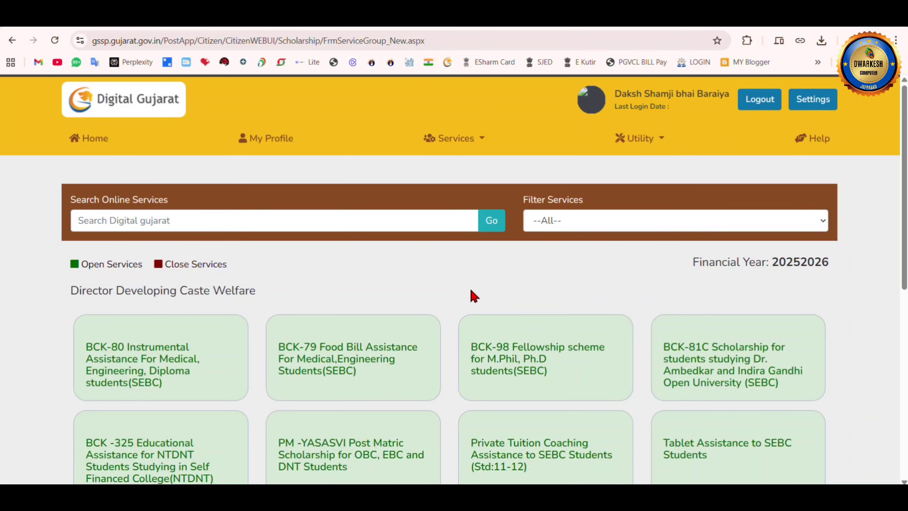
{"action": "scroll", "coordinate": [402, 317], "scroll_direction": "down", "scroll_amount": 1}
{"action": "scroll", "coordinate": [399, 311], "scroll_direction": "down", "scroll_amount": 2}
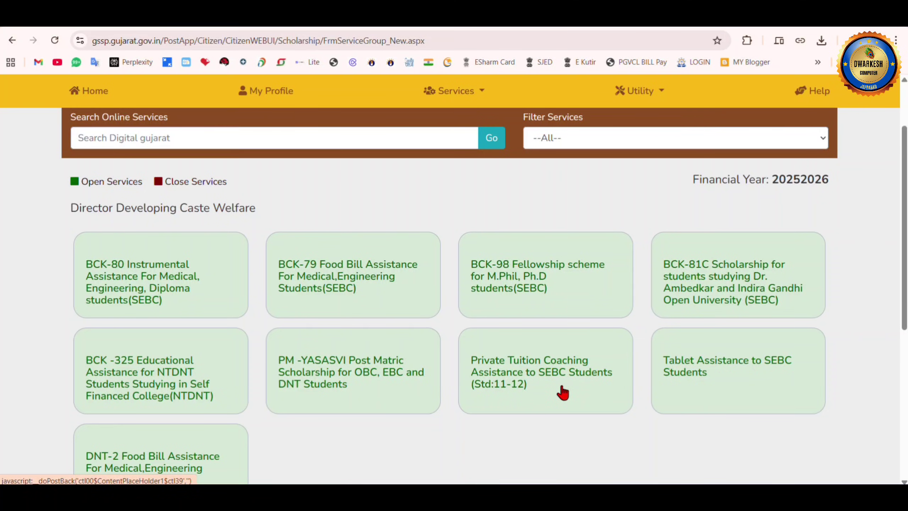
{"action": "scroll", "coordinate": [562, 392], "scroll_direction": "down", "scroll_amount": 1}
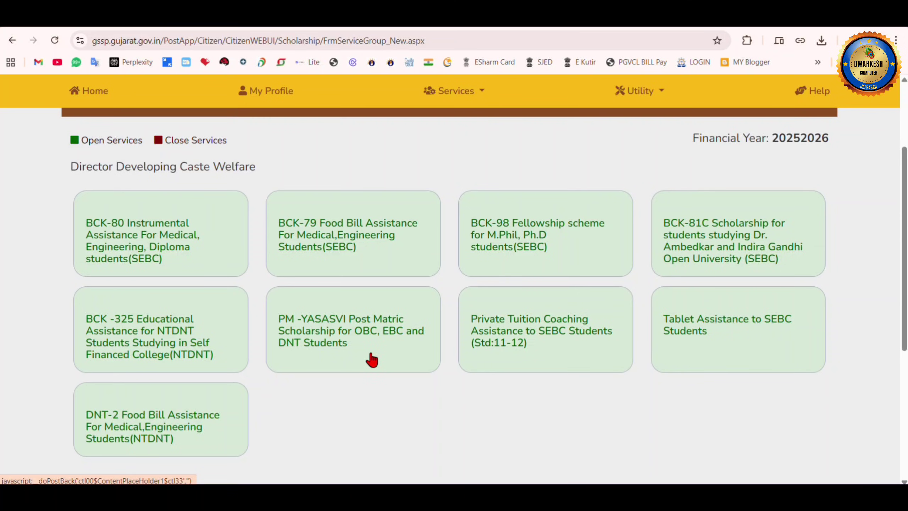
- Open PM-YASASVI Post Matric Scholarship and continue past the Request ID dialog to the form
{"action": "left_click", "coordinate": [334, 340]}
{"action": "scroll", "coordinate": [334, 338], "scroll_direction": "down", "scroll_amount": 4}
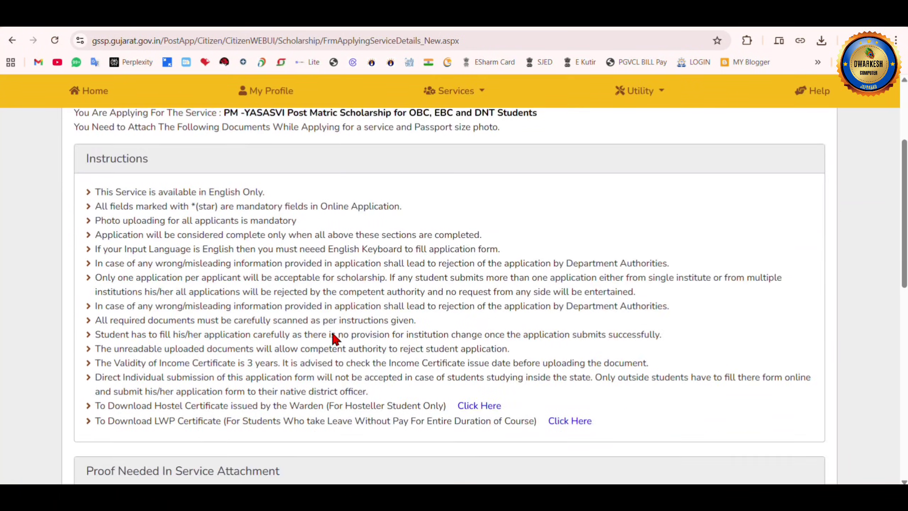
{"action": "scroll", "coordinate": [333, 336], "scroll_direction": "down", "scroll_amount": 8}
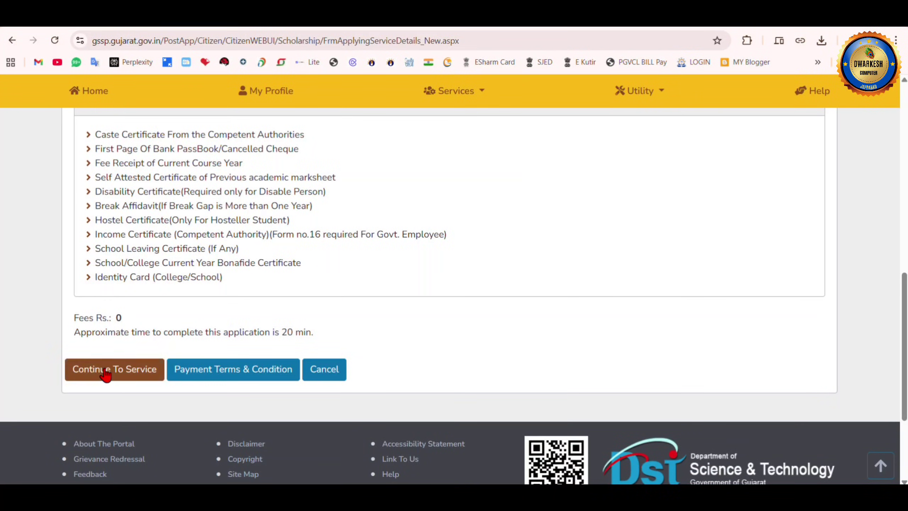
{"action": "left_click", "coordinate": [106, 372]}
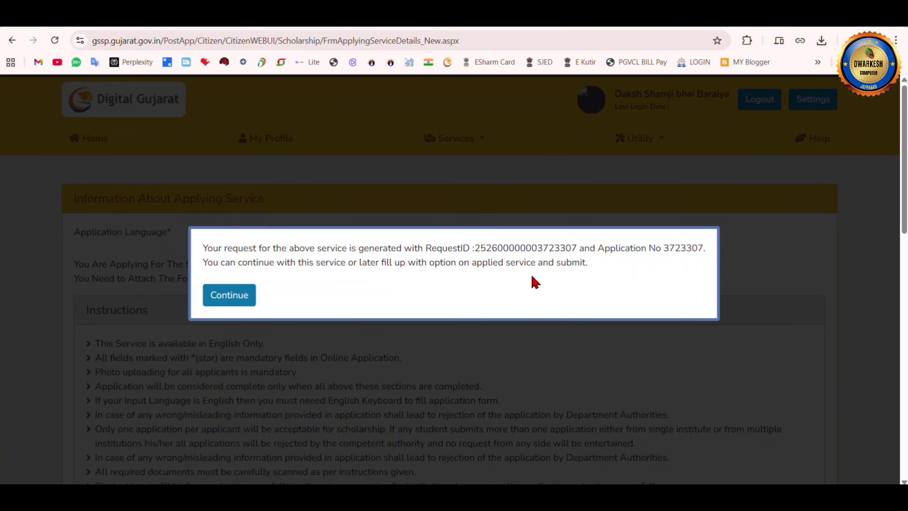
{"action": "left_click", "coordinate": [226, 293]}
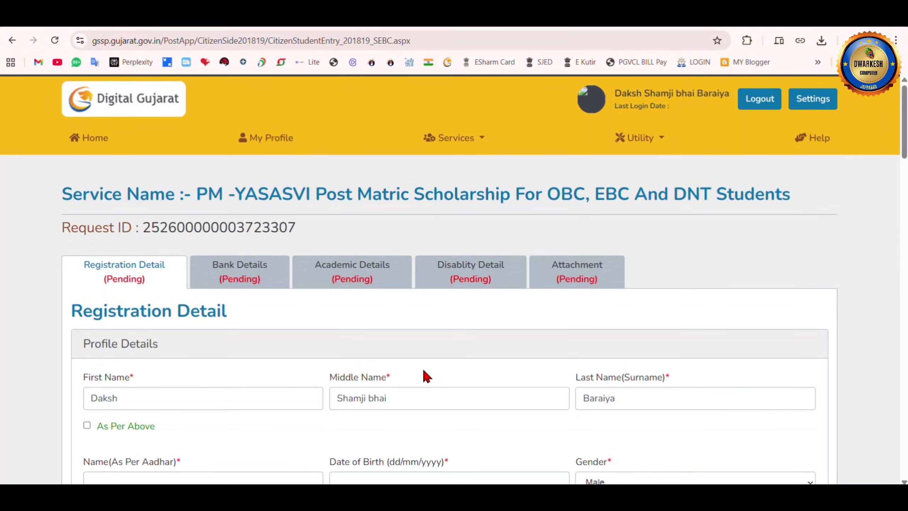
{"action": "scroll", "coordinate": [425, 375], "scroll_direction": "down", "scroll_amount": 1}
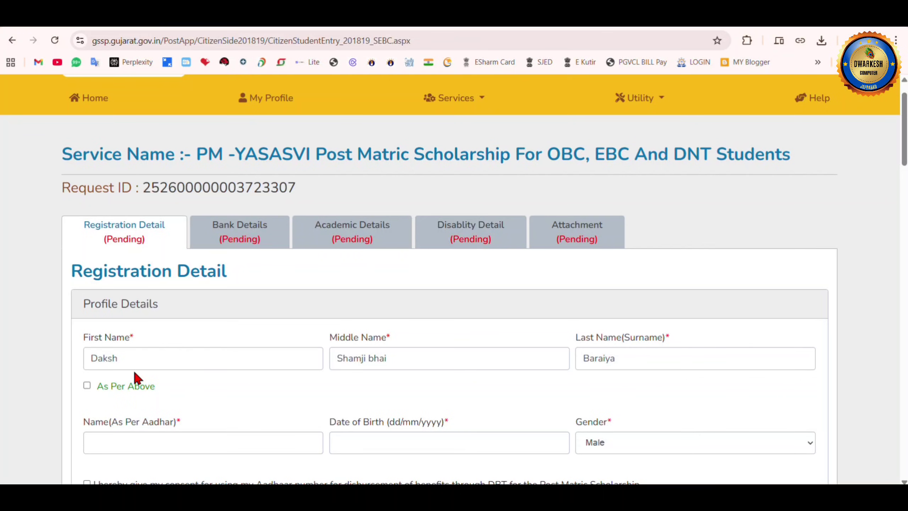
{"action": "scroll", "coordinate": [572, 374], "scroll_direction": "down", "scroll_amount": 7}
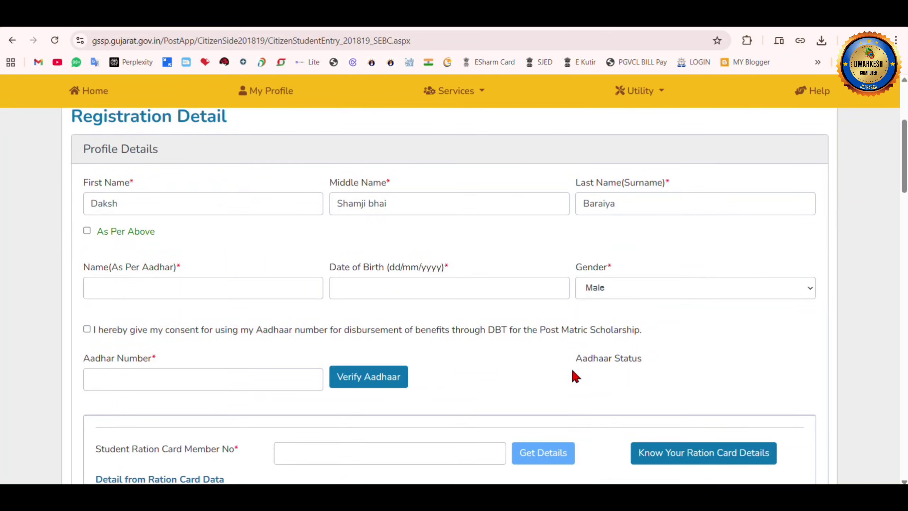
{"action": "scroll", "coordinate": [574, 375], "scroll_direction": "down", "scroll_amount": 18}
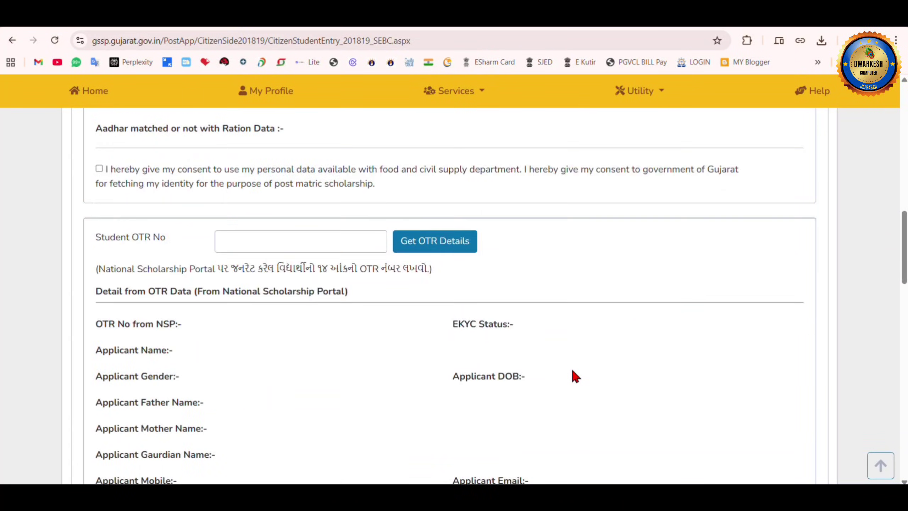
{"action": "scroll", "coordinate": [575, 375], "scroll_direction": "up", "scroll_amount": 5}
{"action": "scroll", "coordinate": [574, 375], "scroll_direction": "up", "scroll_amount": 20}
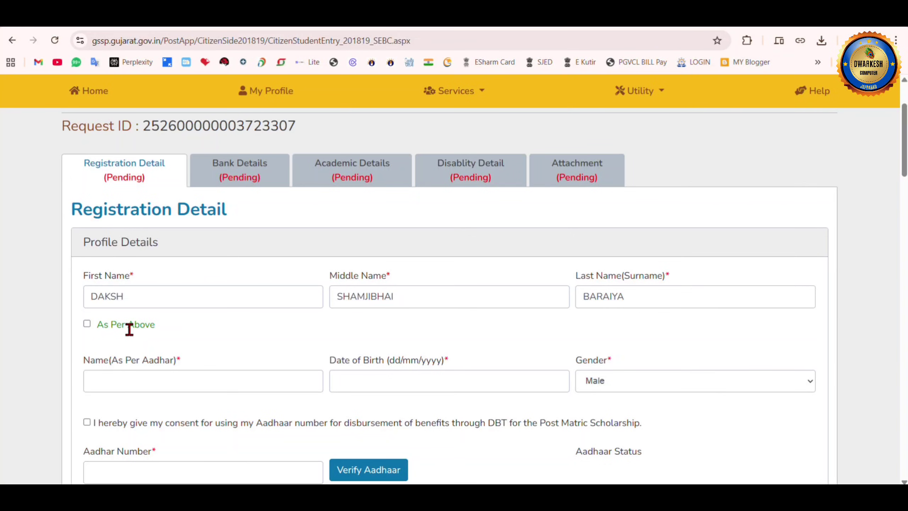
- Untick As Per Above and enter the student's full name in Name (As Per Aadhar)
{"action": "left_click", "coordinate": [87, 324]}
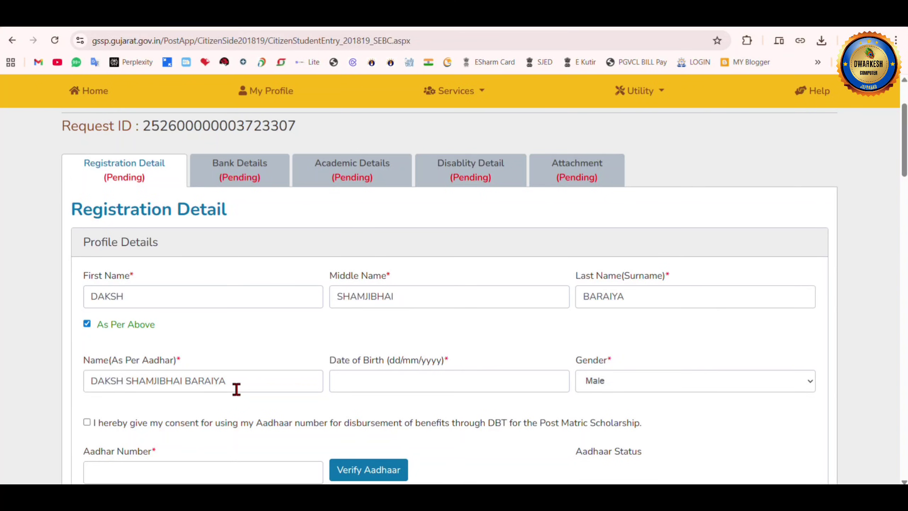
{"action": "left_click", "coordinate": [236, 389]}
{"action": "key", "text": "ctrl+a"}
{"action": "key", "text": "BackSpace"}
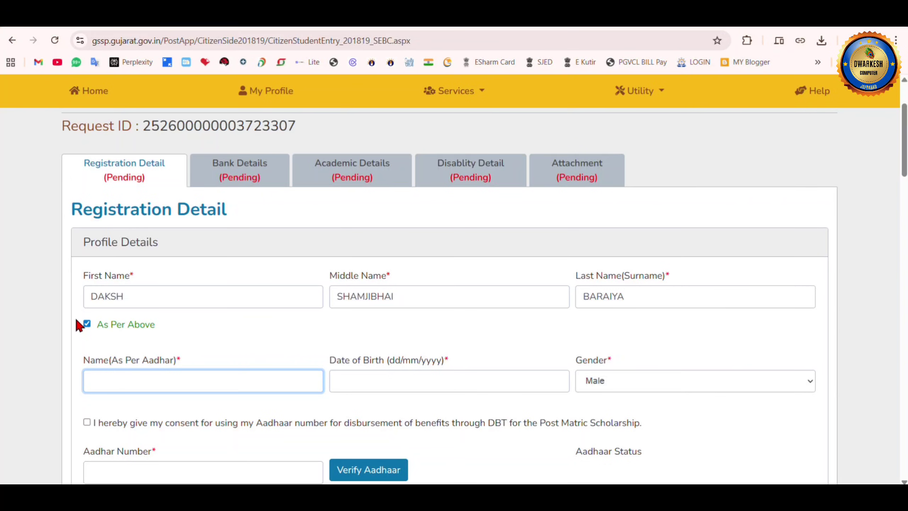
{"action": "left_click", "coordinate": [86, 323]}
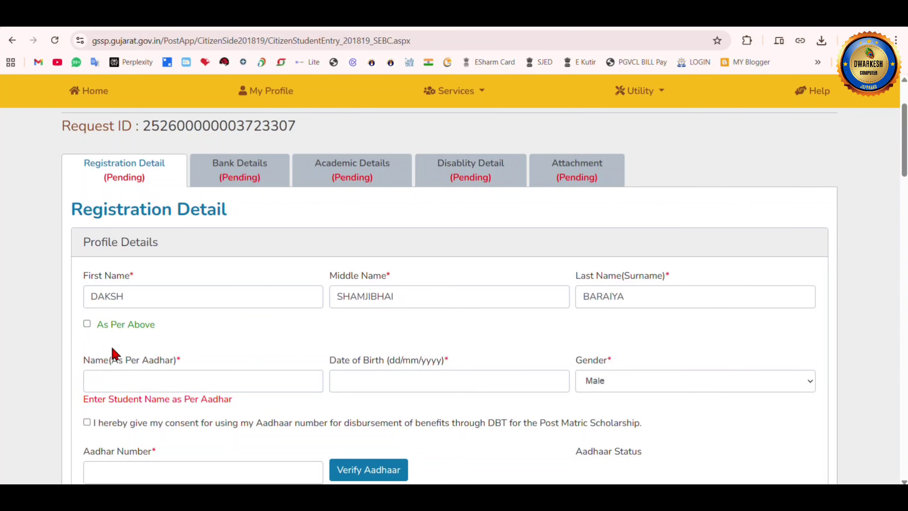
{"action": "left_click", "coordinate": [145, 375]}
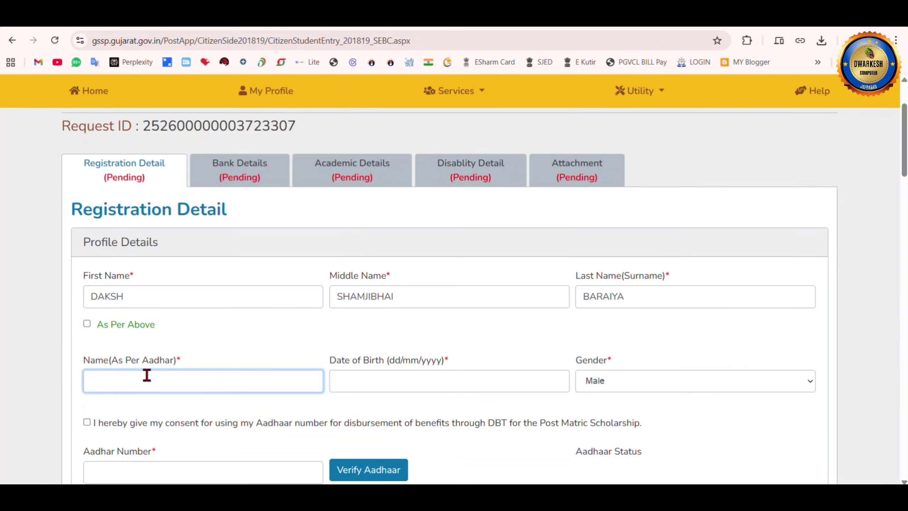
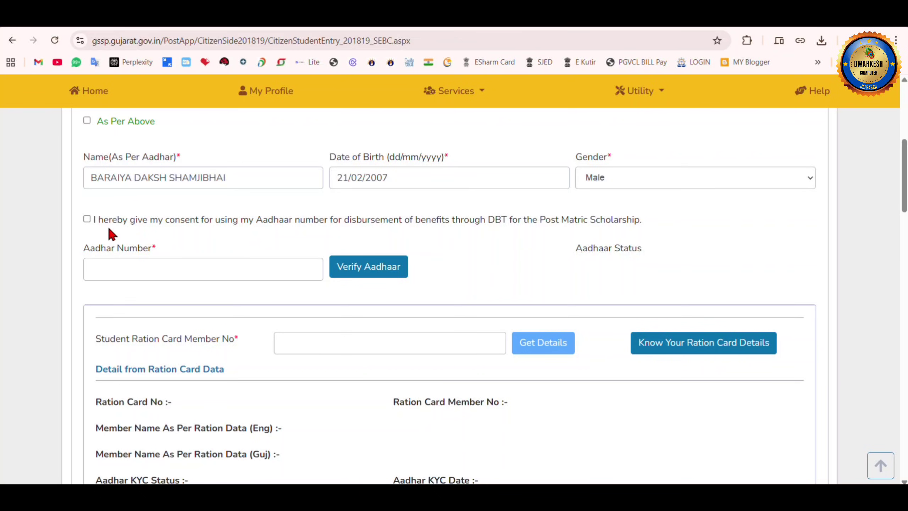
- Tick the Aadhaar DBT consent, enter the student's Aadhaar number and verify it
{"action": "left_click", "coordinate": [87, 219]}
{"action": "left_click", "coordinate": [152, 276]}
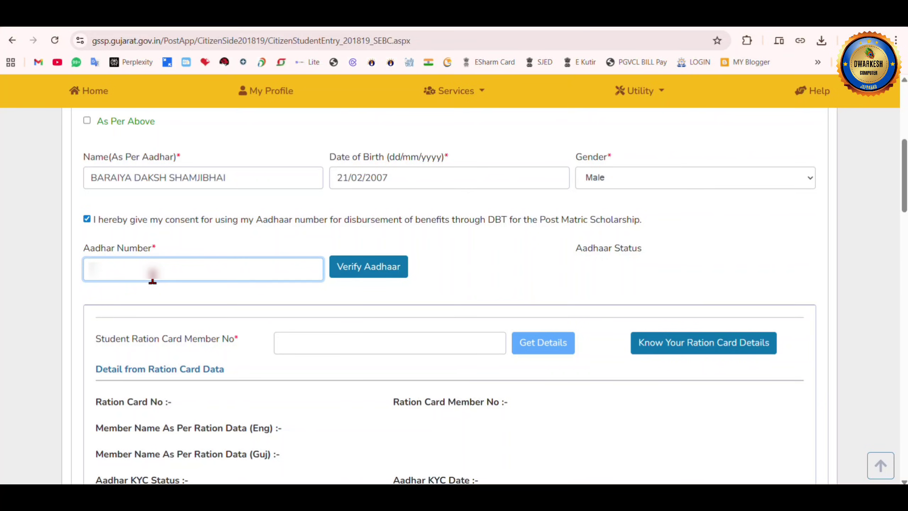
{"action": "type", "text": "??"}
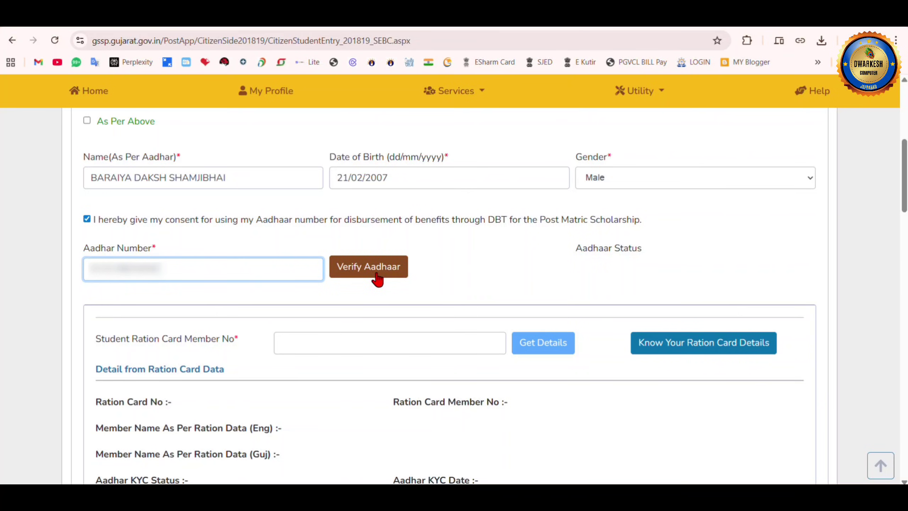
{"action": "left_click", "coordinate": [377, 278]}
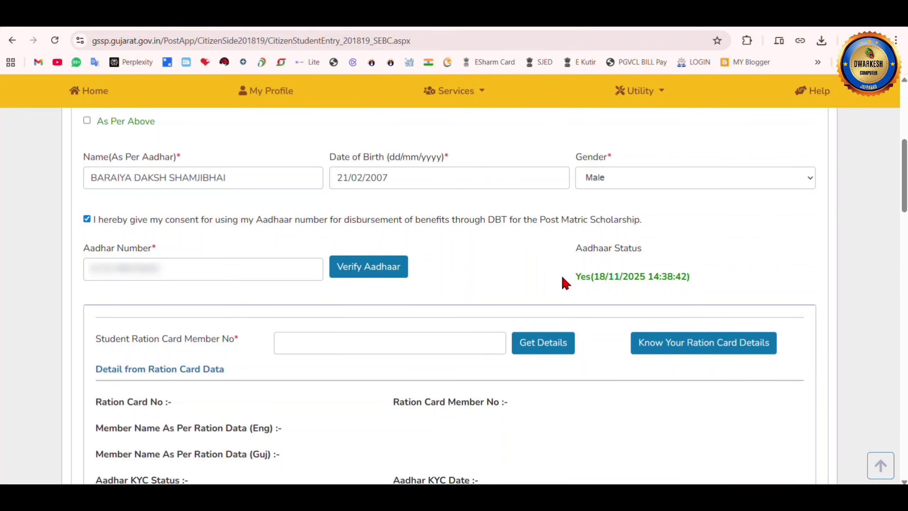
- Point out the Aadhaar verification status and scroll down to the ration card section
{"action": "left_click_drag", "start_coordinate": [575, 276], "coordinate": [688, 273]}
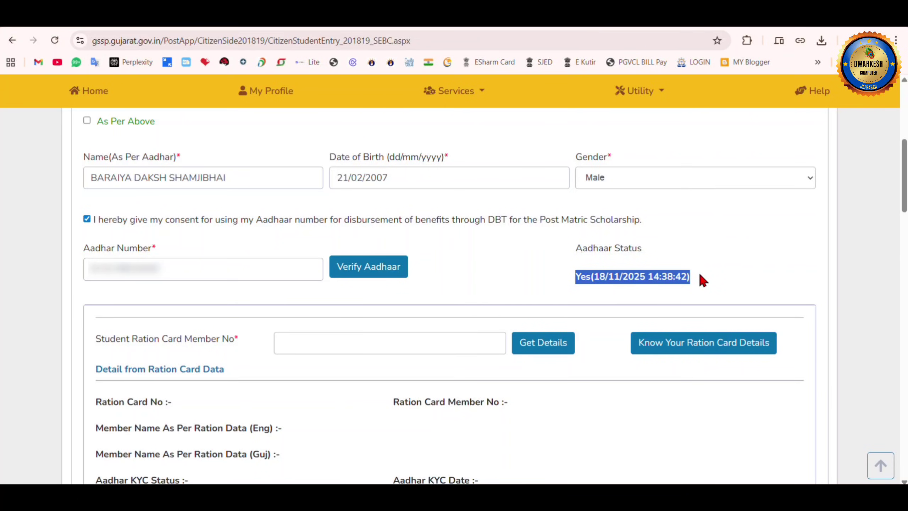
{"action": "left_click", "coordinate": [620, 273]}
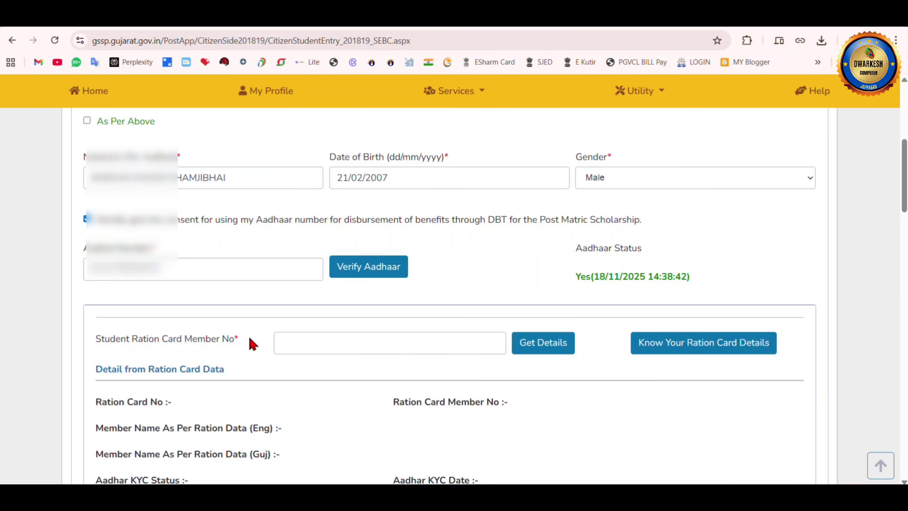
{"action": "scroll", "coordinate": [252, 337], "scroll_direction": "down", "scroll_amount": 3}
{"action": "scroll", "coordinate": [251, 340], "scroll_direction": "down", "scroll_amount": 2}
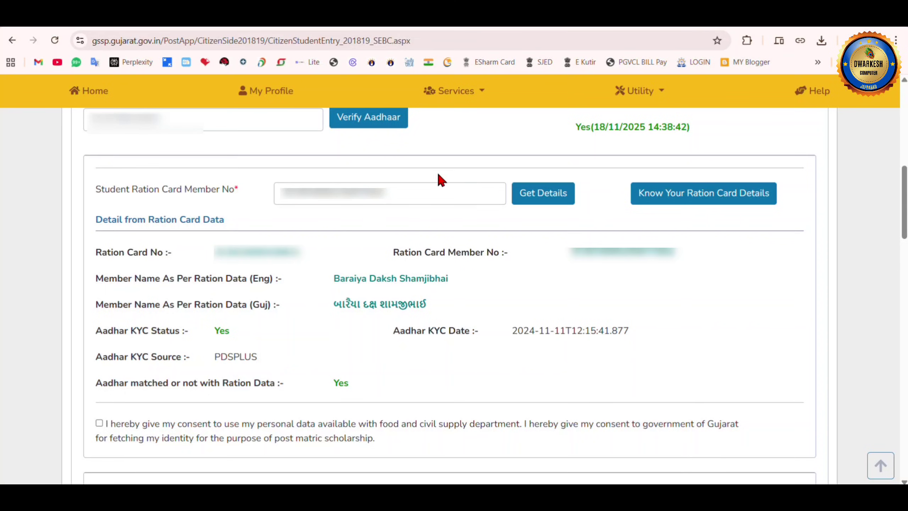
- Correct the Student Ration Card Member No and Get Details until Aadhaar matched shows Yes
{"action": "left_click", "coordinate": [417, 193]}
{"action": "key", "text": "BackSpace"}
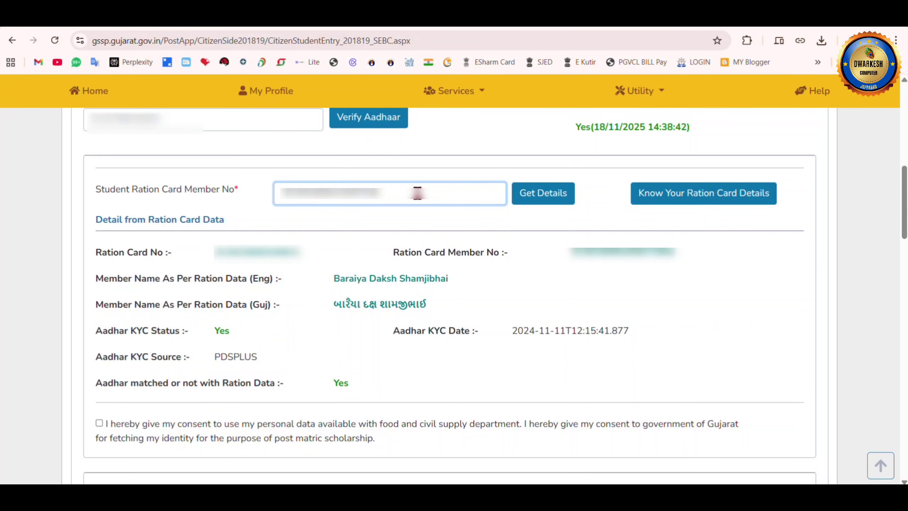
{"action": "type", "text": "4"}
{"action": "left_click", "coordinate": [543, 209]}
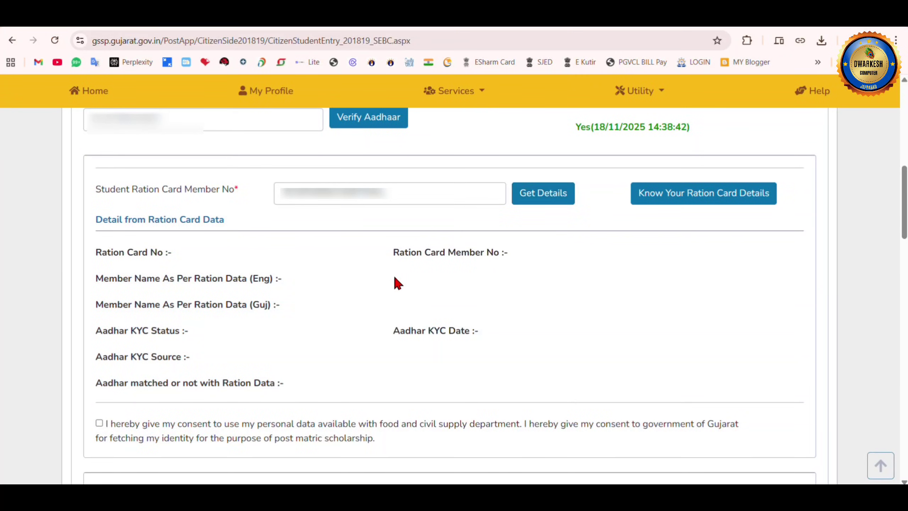
{"action": "left_click", "coordinate": [403, 193]}
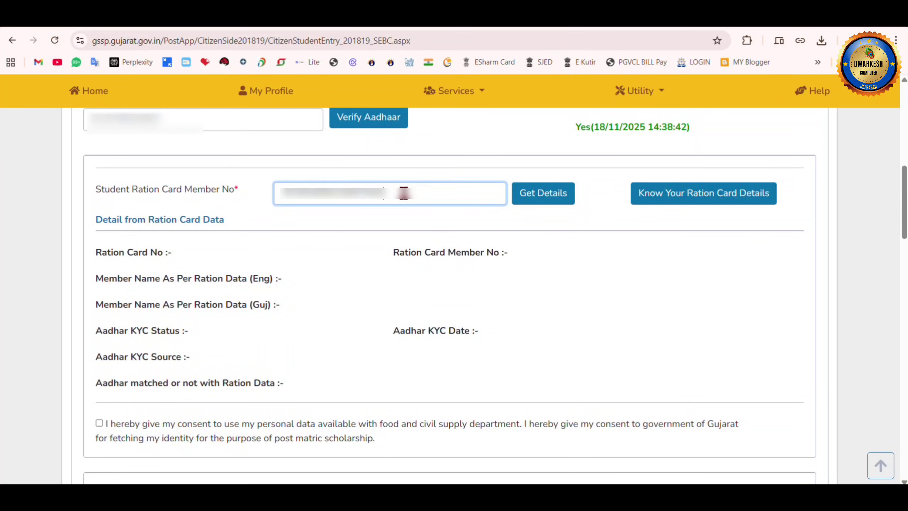
{"action": "left_click", "coordinate": [557, 197]}
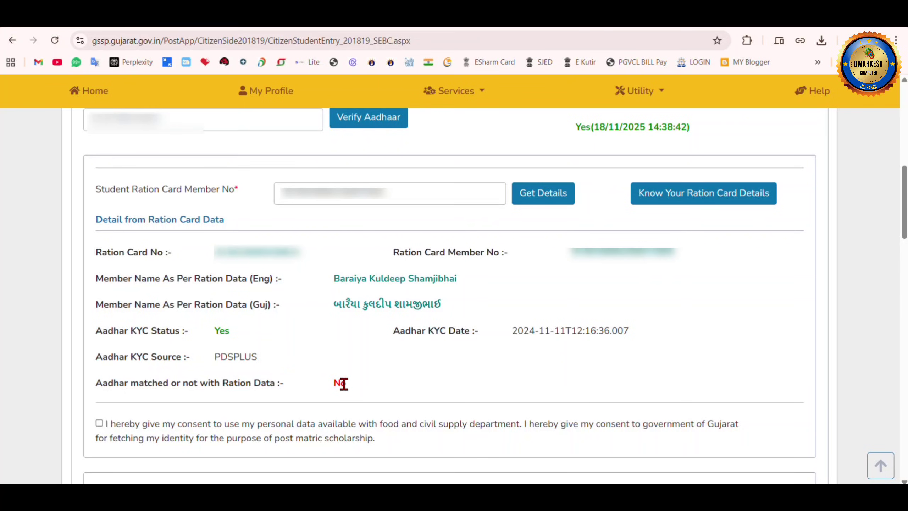
{"action": "left_click", "coordinate": [400, 186]}
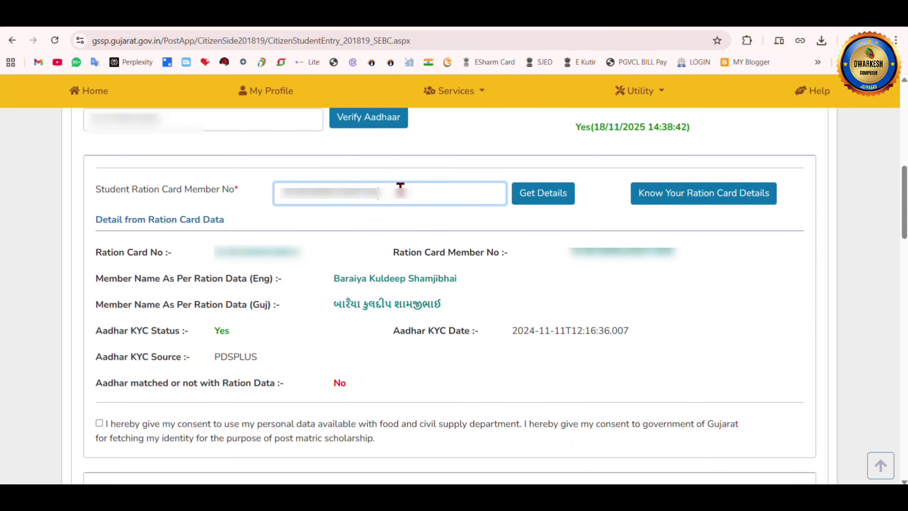
{"action": "left_click", "coordinate": [540, 201]}
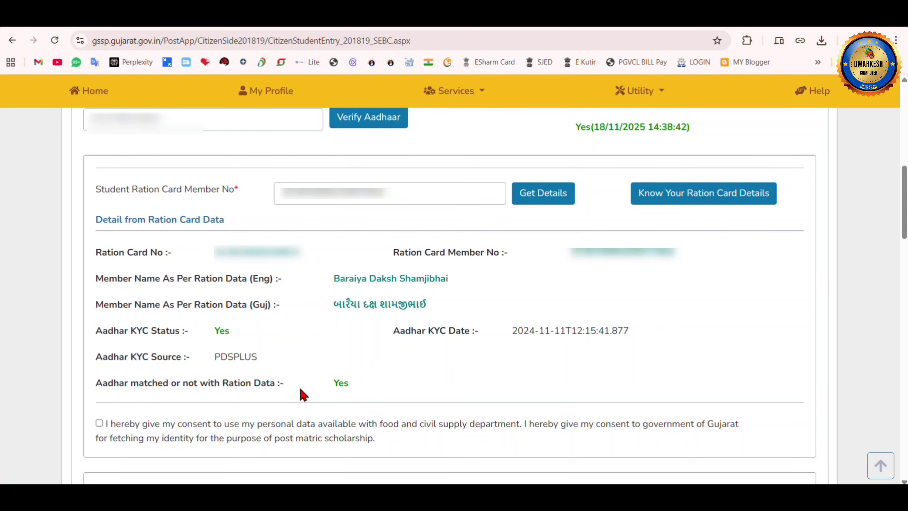
- Tick the checkbox consenting to use of food and civil supply department data
{"action": "scroll", "coordinate": [298, 385], "scroll_direction": "down", "scroll_amount": 5}
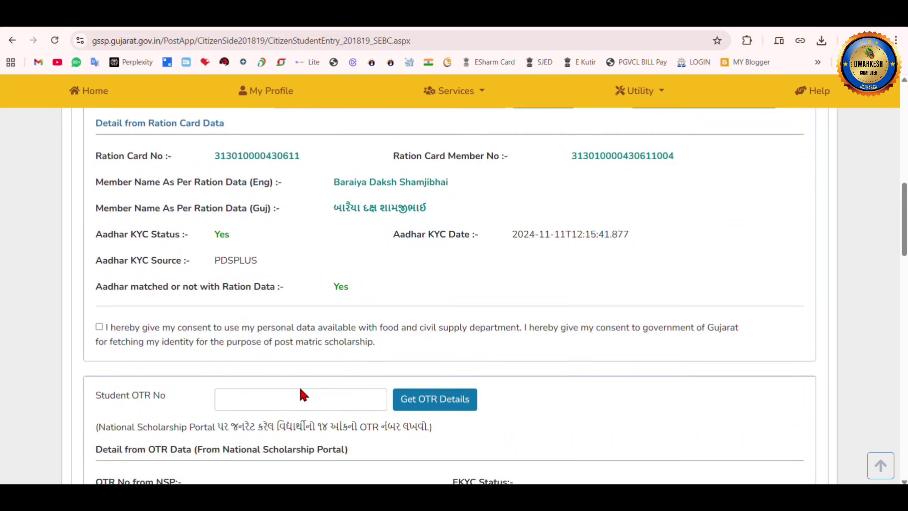
{"action": "left_click", "coordinate": [99, 234]}
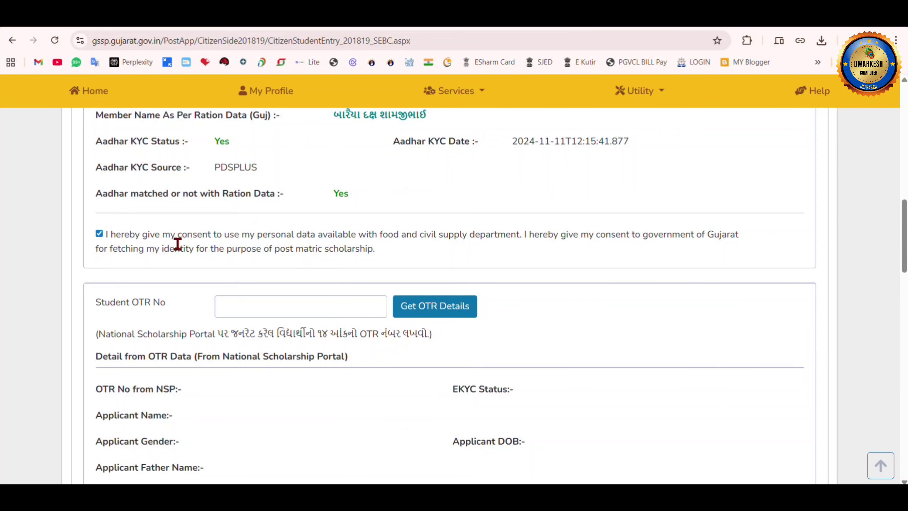
{"action": "scroll", "coordinate": [206, 289], "scroll_direction": "down", "scroll_amount": 1}
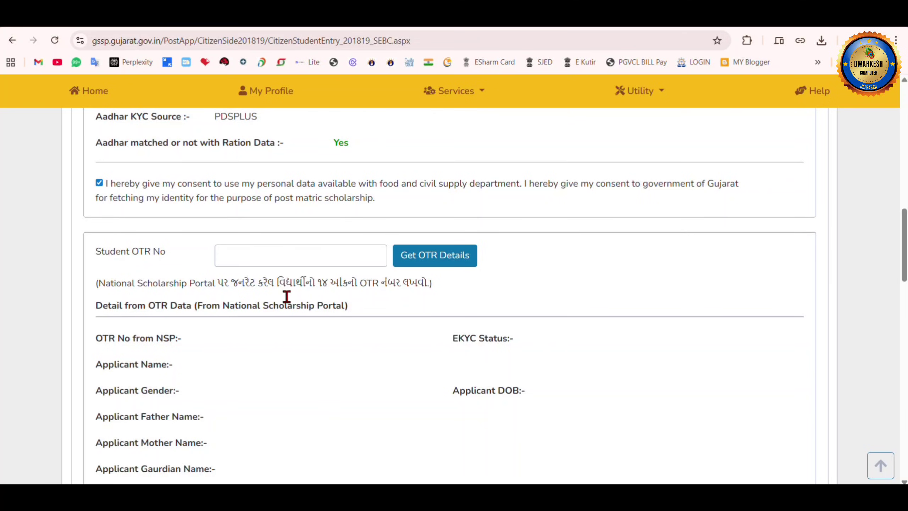
{"action": "scroll", "coordinate": [317, 310], "scroll_direction": "down", "scroll_amount": 10}
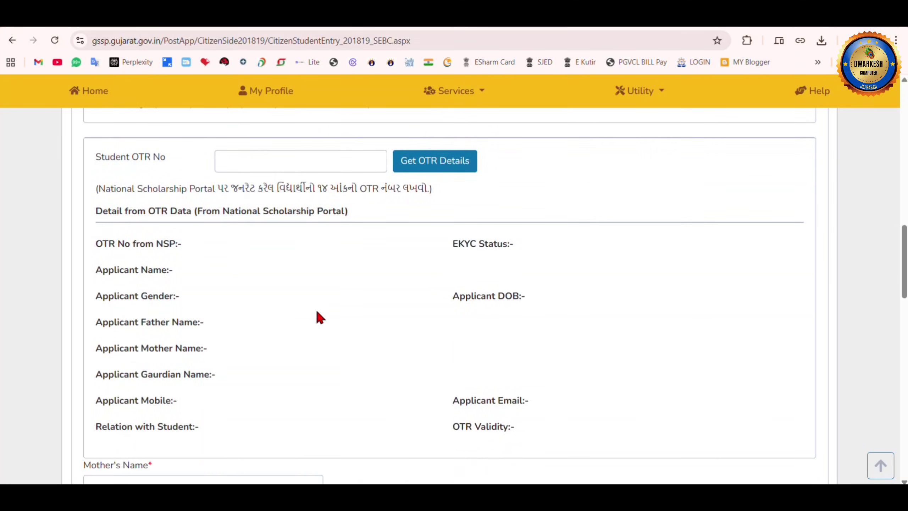
- Set the category to SEBC and the caste to Talapada Koli
{"action": "scroll", "coordinate": [317, 315], "scroll_direction": "up", "scroll_amount": 1}
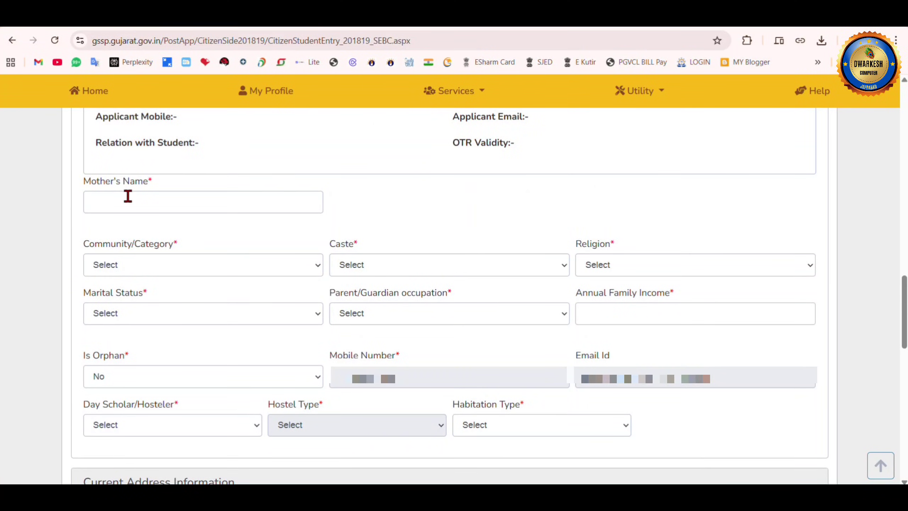
{"action": "left_click", "coordinate": [103, 271]}
{"action": "key", "text": "Down"}
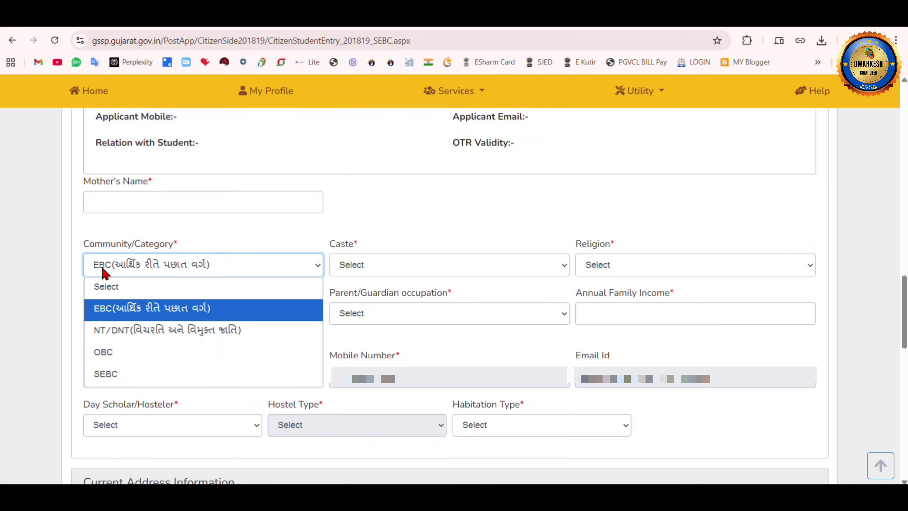
{"action": "key", "text": "Down"}
{"action": "key", "text": "Down"}
{"action": "key", "text": "Down"}
{"action": "key", "text": "Return"}
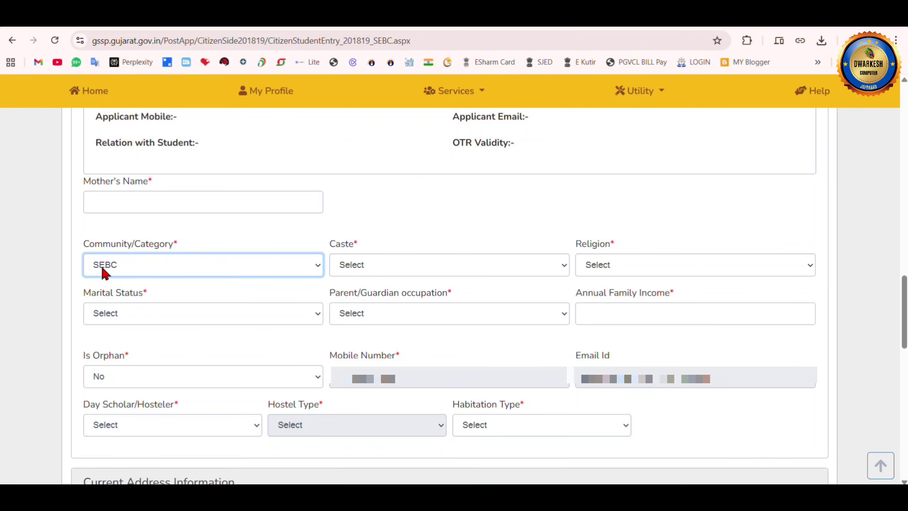
{"action": "left_click", "coordinate": [479, 267]}
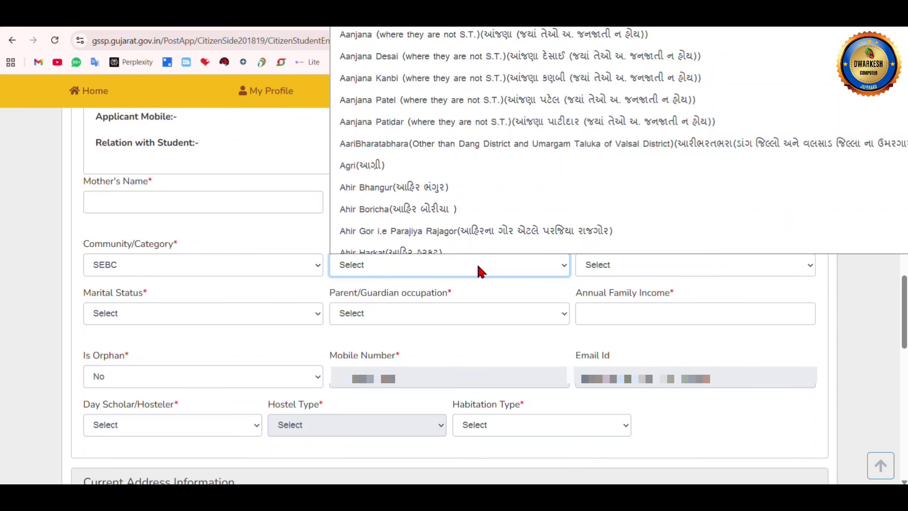
{"action": "type", "text": "tal"}
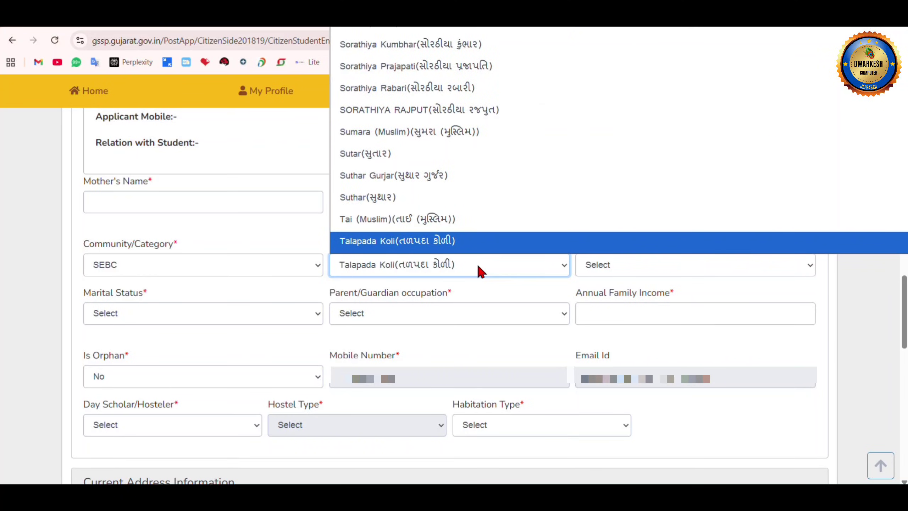
{"action": "key", "text": "Return"}
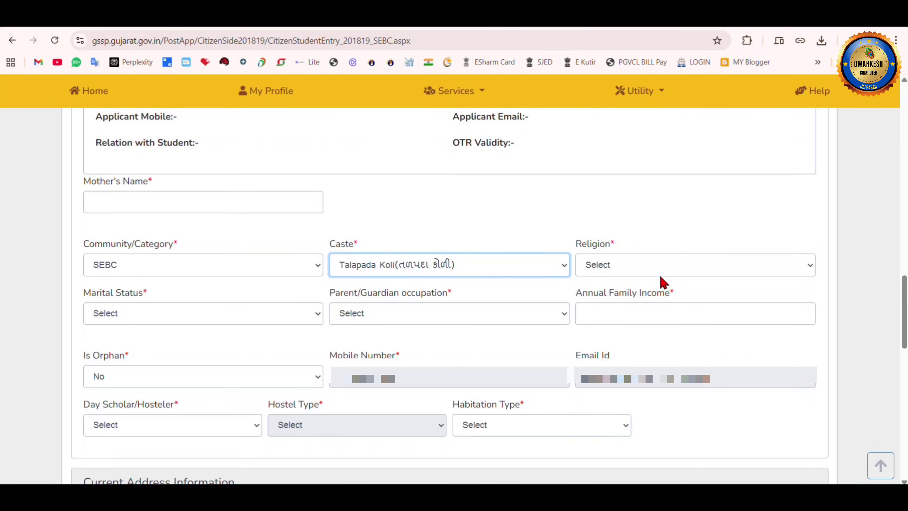
- Set the religion to Hindu and the marital status to Unmarried
{"action": "left_click", "coordinate": [651, 272]}
{"action": "key", "text": "Down"}
{"action": "key", "text": "Down"}
{"action": "key", "text": "Down"}
{"action": "key", "text": "Down"}
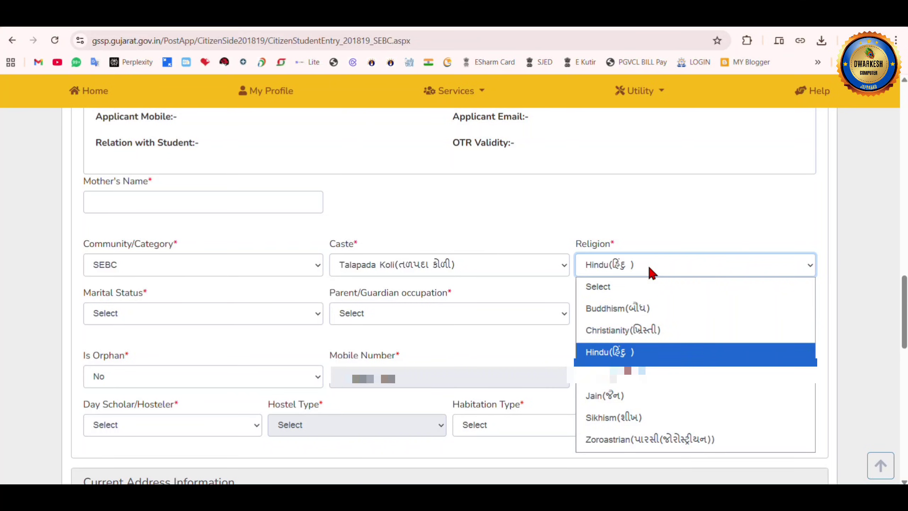
{"action": "key", "text": "Down"}
{"action": "key", "text": "Down"}
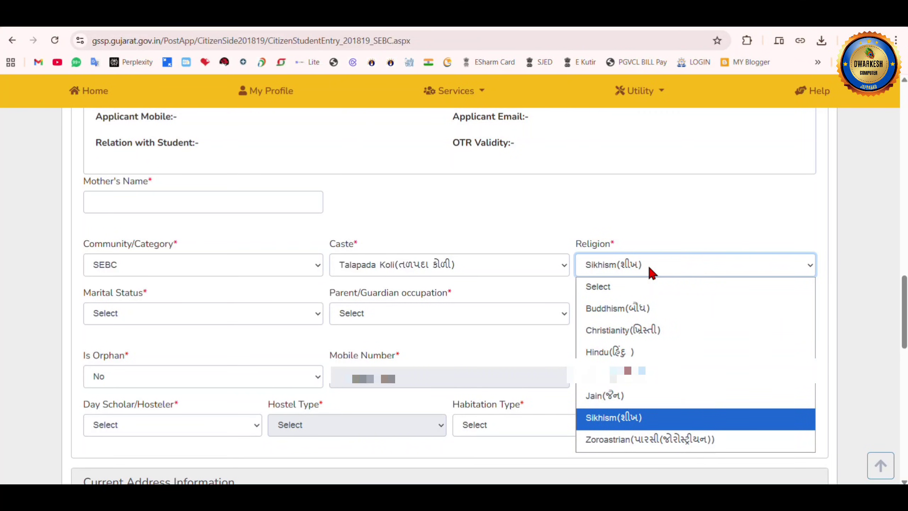
{"action": "key", "text": "Up"}
{"action": "key", "text": "Up"}
{"action": "key", "text": "Up"}
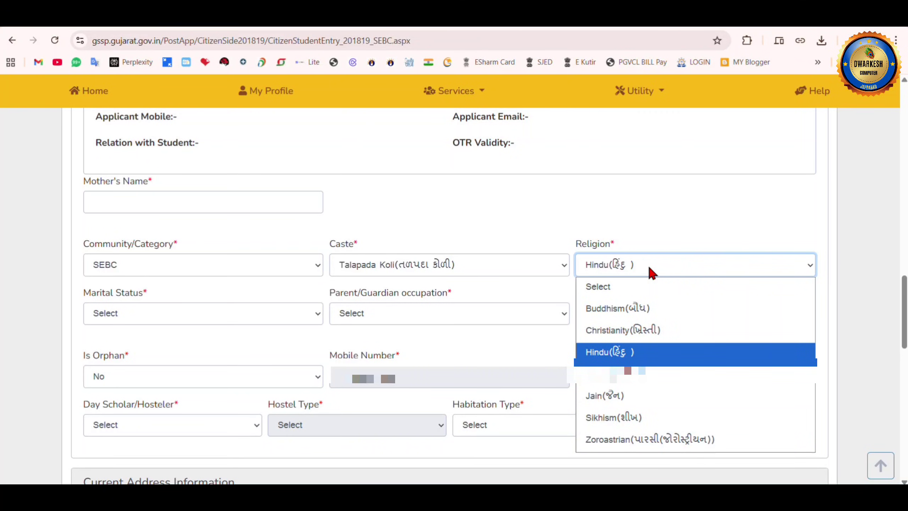
{"action": "key", "text": "Return"}
{"action": "left_click", "coordinate": [103, 313]}
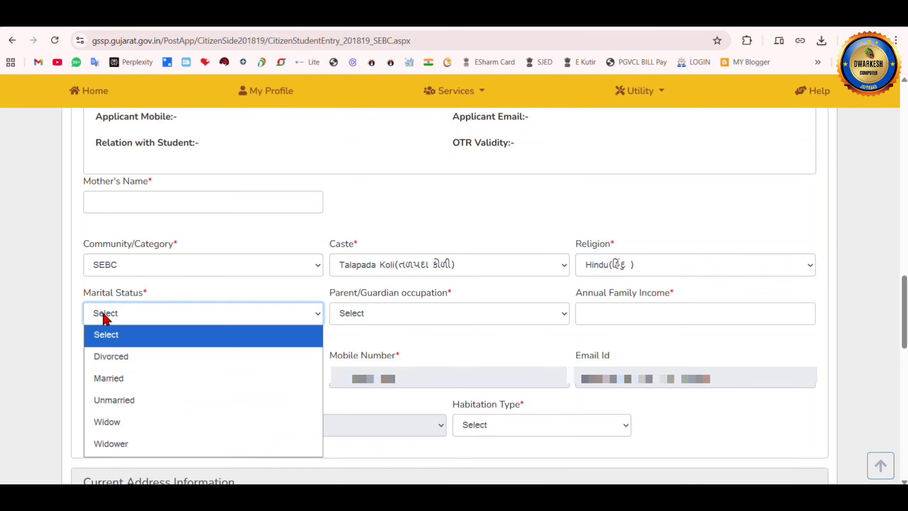
{"action": "key", "text": "Down"}
{"action": "key", "text": "Down"}
{"action": "key", "text": "Down"}
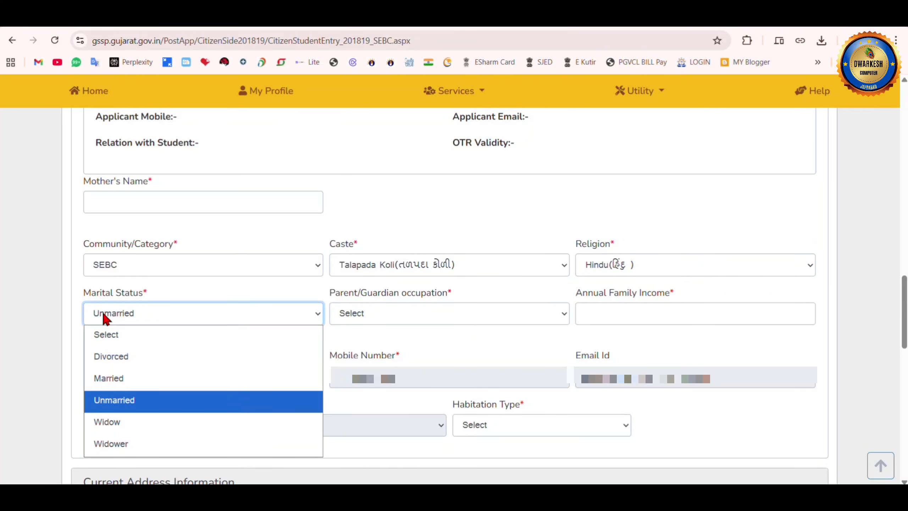
{"action": "key", "text": "Return"}
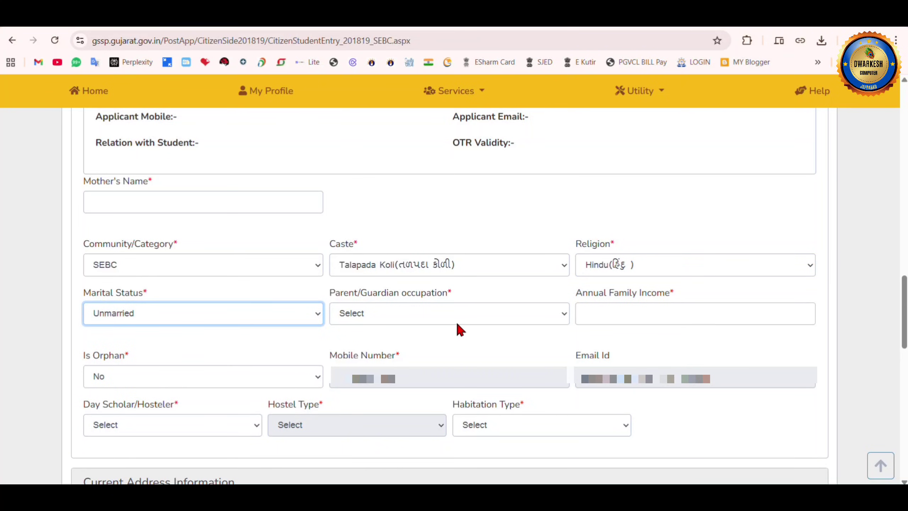
- Choose Labour as the parent/guardian occupation and enter 72000 as annual family income
{"action": "left_click", "coordinate": [487, 312]}
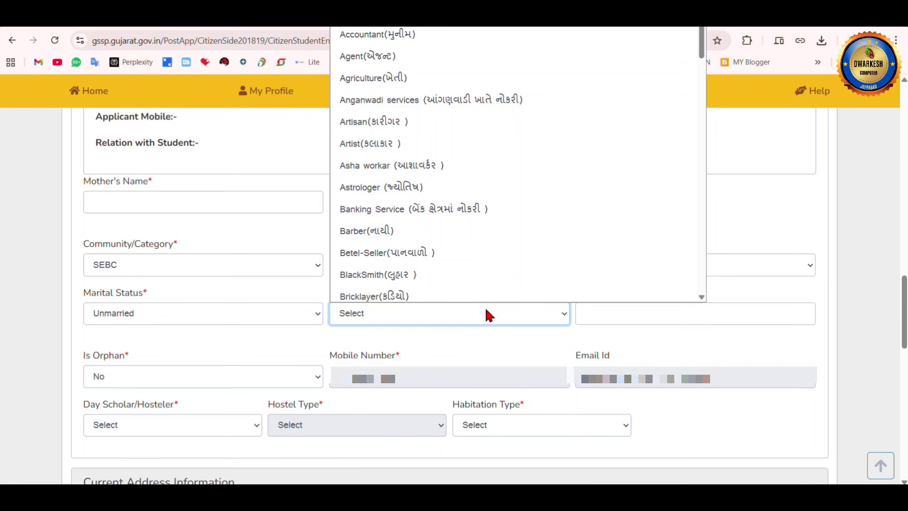
{"action": "key", "text": "l"}
{"action": "key", "text": "l"}
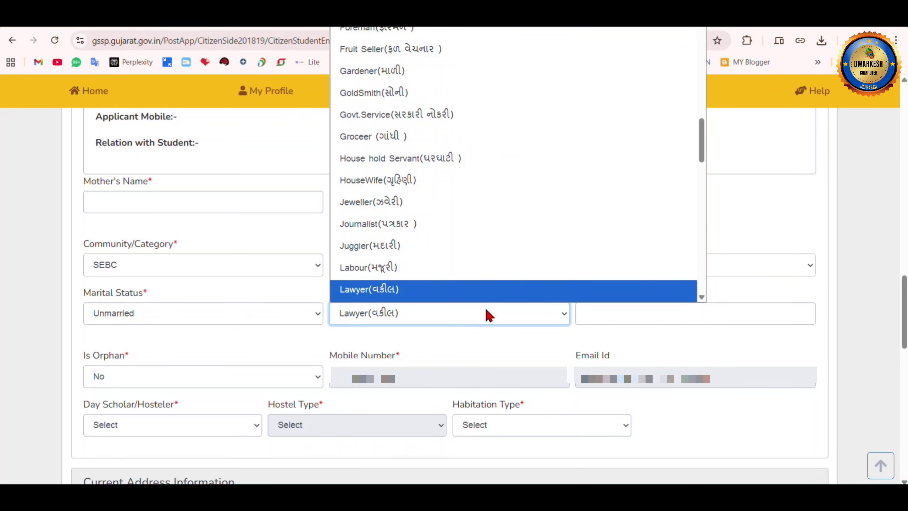
{"action": "key", "text": "l"}
{"action": "key", "text": "l"}
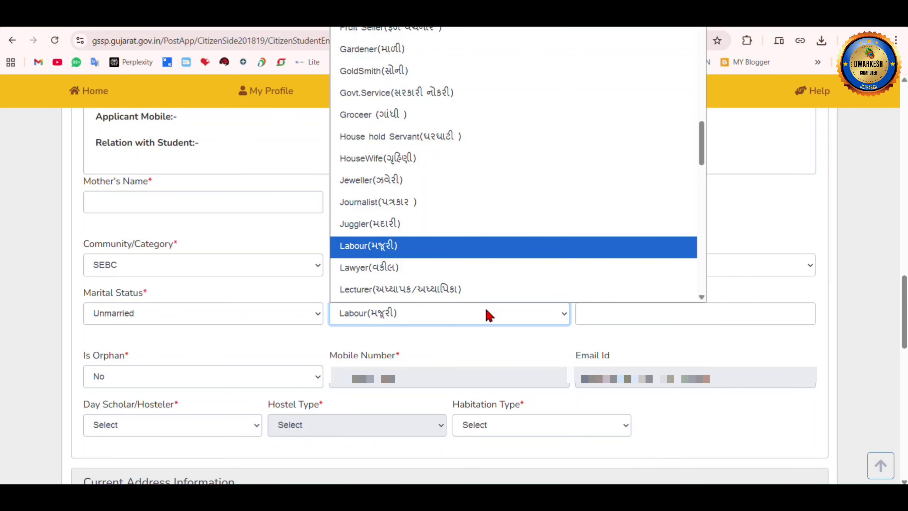
{"action": "key", "text": "Return"}
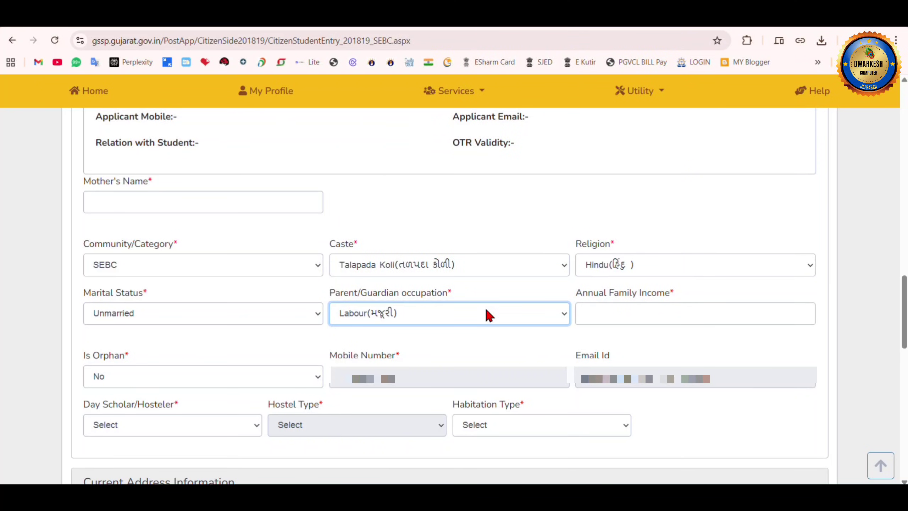
{"action": "left_click", "coordinate": [651, 297]}
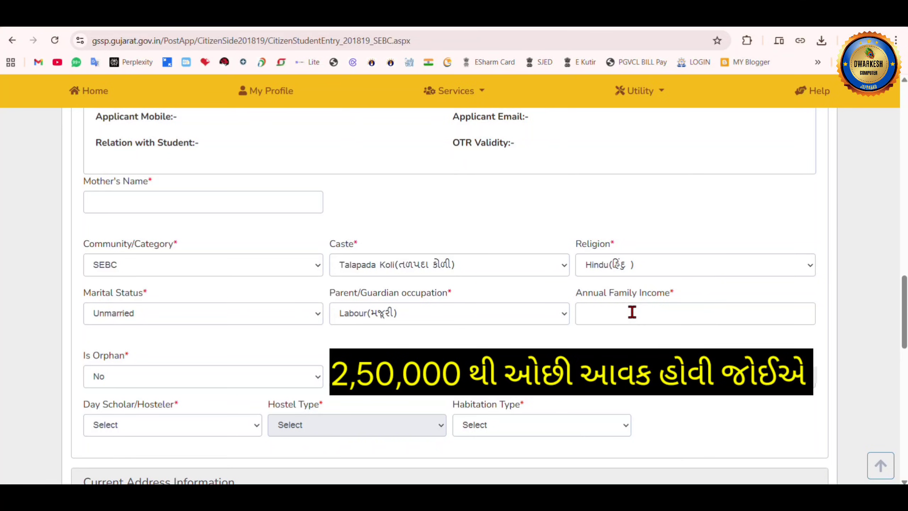
{"action": "left_click", "coordinate": [632, 312]}
{"action": "type", "text": "720"}
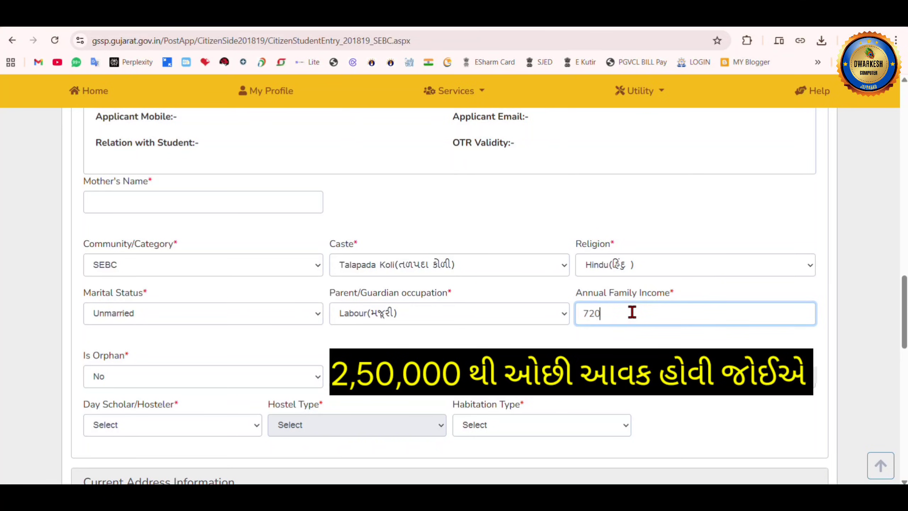
{"action": "type", "text": "00"}
{"action": "scroll", "coordinate": [583, 318], "scroll_direction": "down", "scroll_amount": 1}
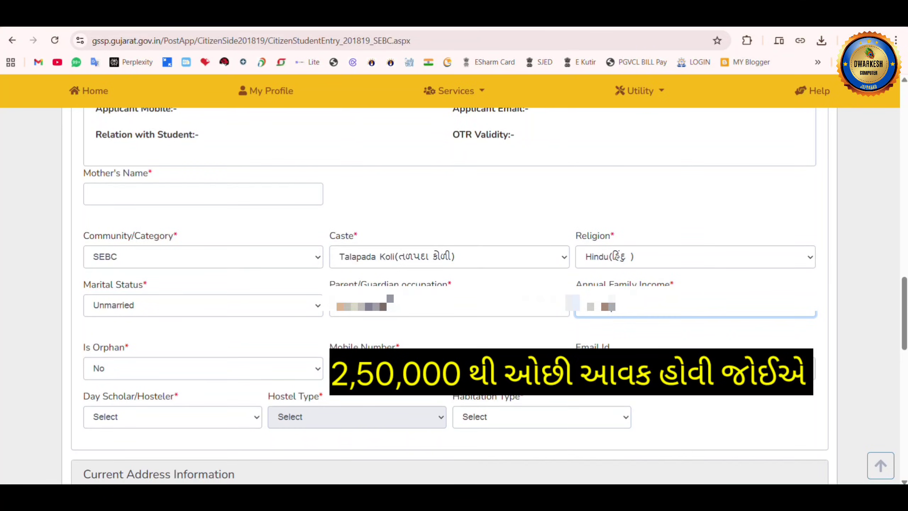
{"action": "scroll", "coordinate": [297, 343], "scroll_direction": "down", "scroll_amount": 2}
- Set Is Orphan to No
{"action": "left_click", "coordinate": [107, 304]}
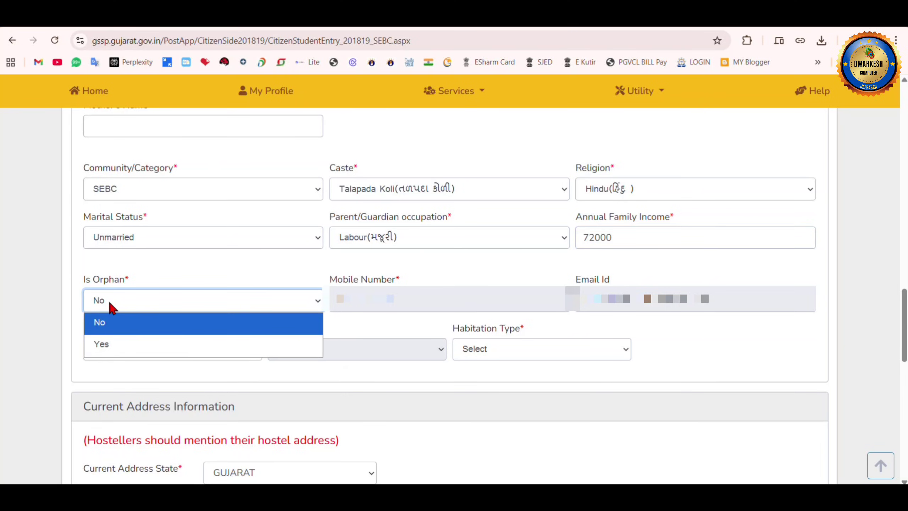
{"action": "key", "text": "Down"}
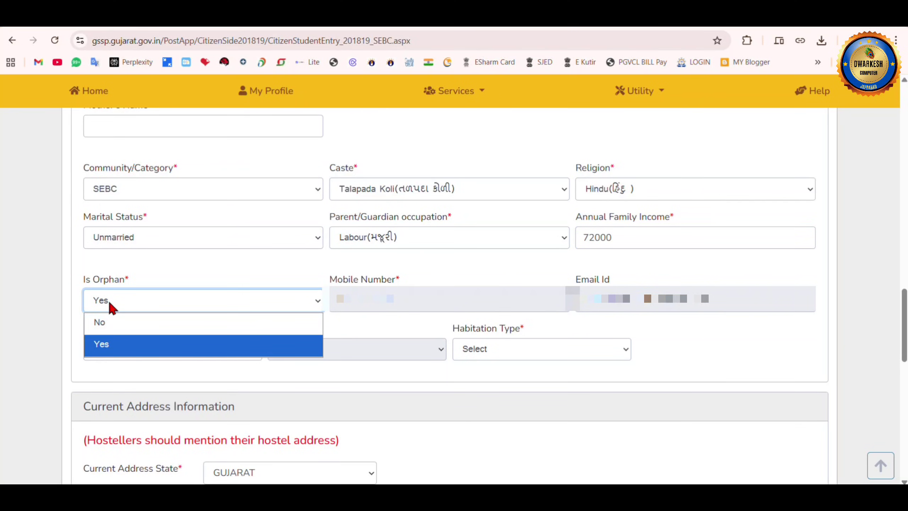
{"action": "key", "text": "Return"}
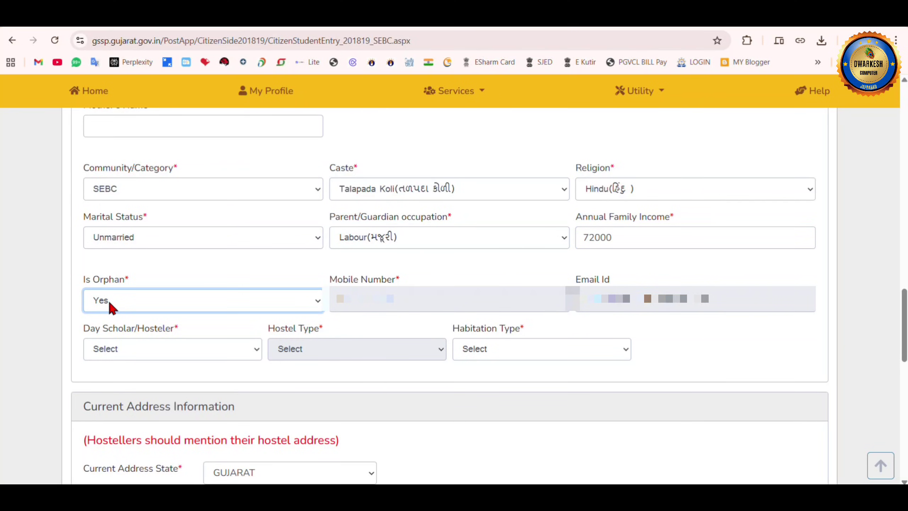
{"action": "left_click", "coordinate": [111, 303]}
{"action": "left_click", "coordinate": [118, 332]}
- Mark the student as Hosteler with Private Hostel, leaving Habitation Type unset
{"action": "left_click", "coordinate": [151, 347]}
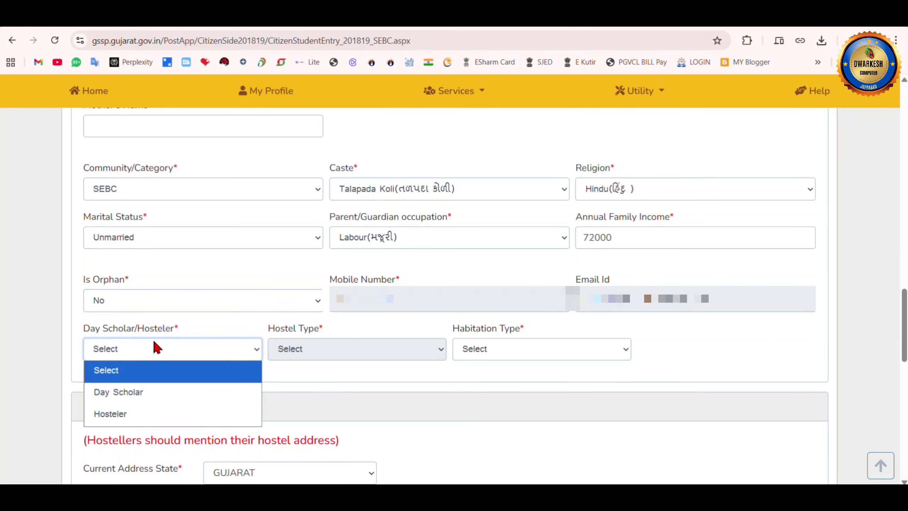
{"action": "key", "text": "Down"}
{"action": "key", "text": "Down"}
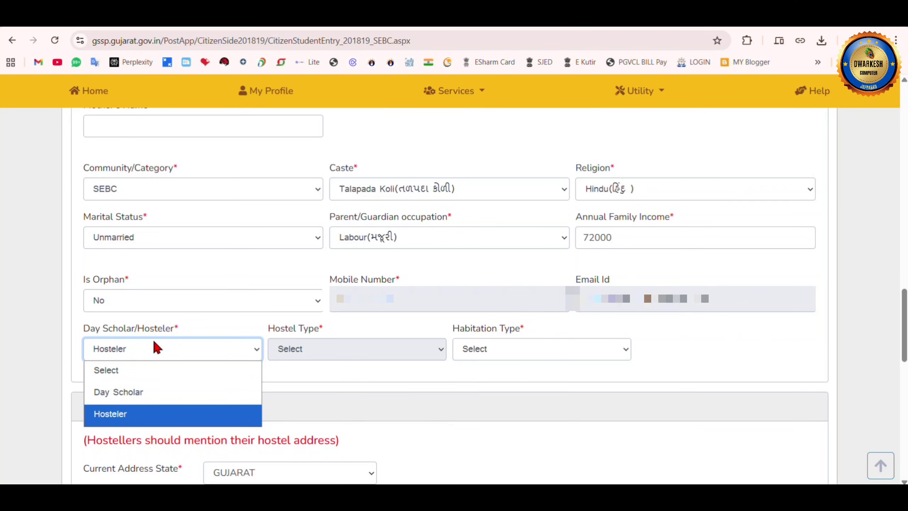
{"action": "left_click", "coordinate": [122, 392]}
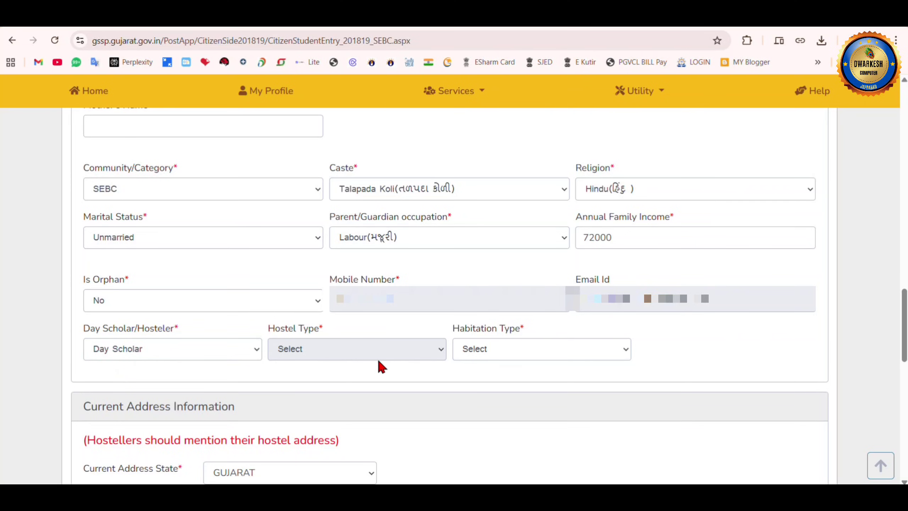
{"action": "left_click", "coordinate": [199, 350]}
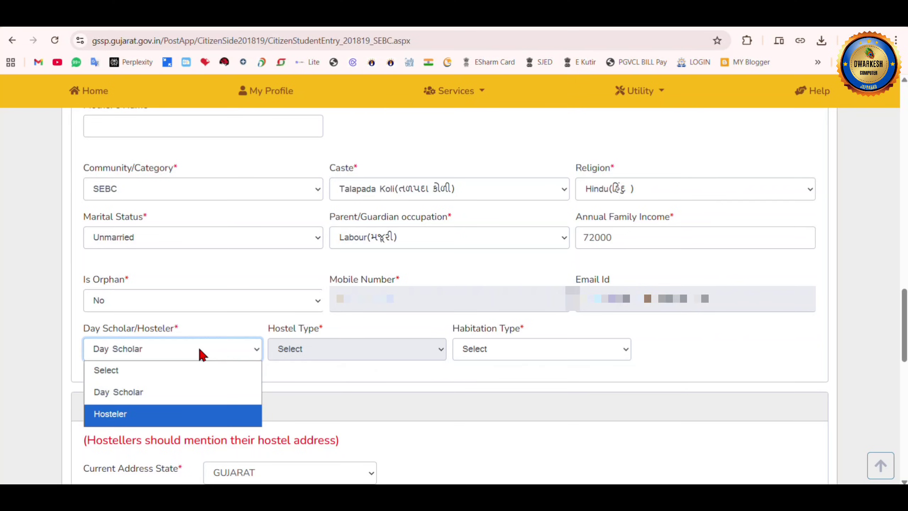
{"action": "key", "text": "Return"}
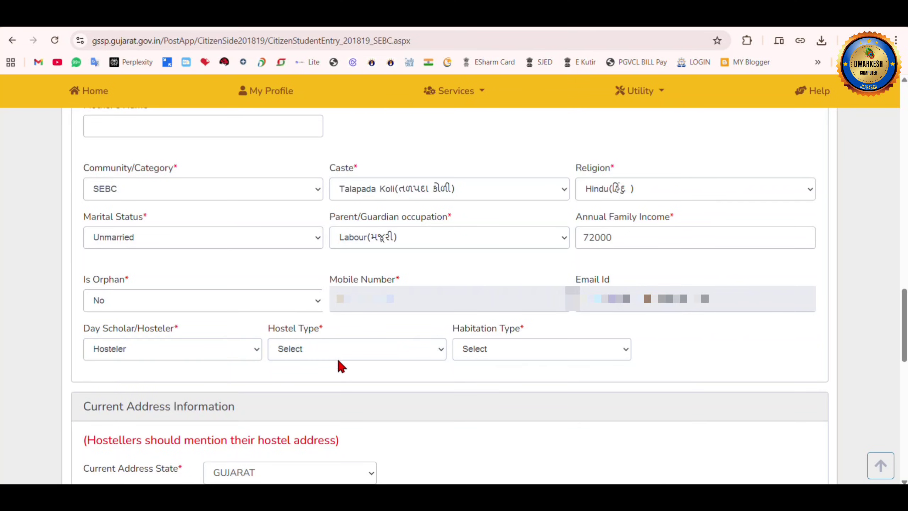
{"action": "left_click", "coordinate": [337, 359]}
{"action": "key", "text": "Down"}
{"action": "key", "text": "Down"}
{"action": "key", "text": "Down"}
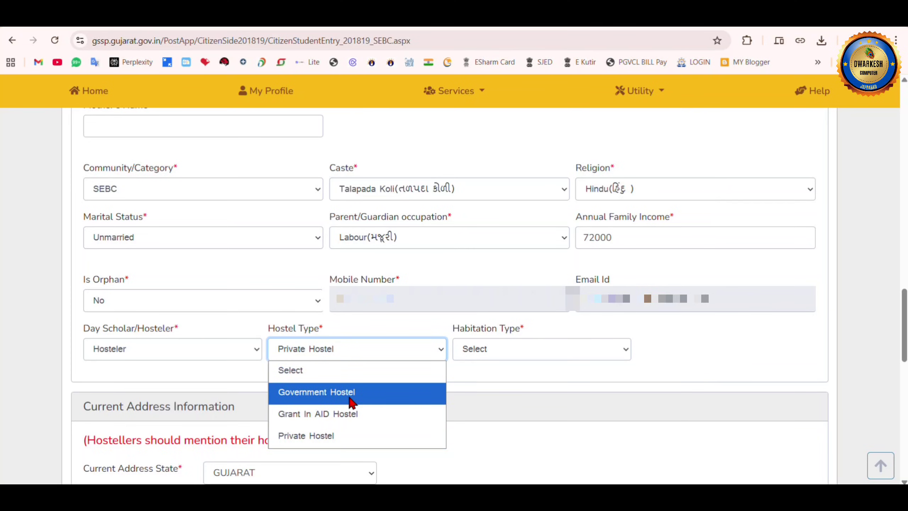
{"action": "left_click", "coordinate": [541, 348]}
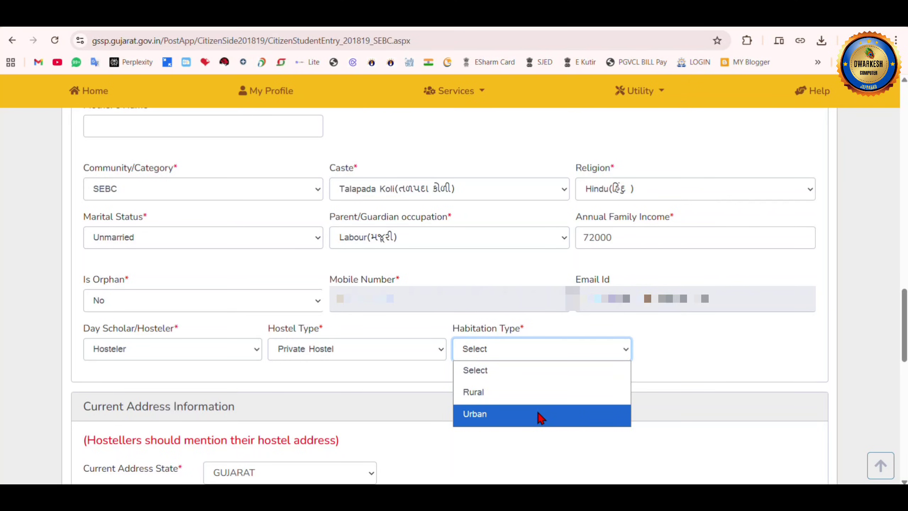
{"action": "left_click", "coordinate": [460, 431]}
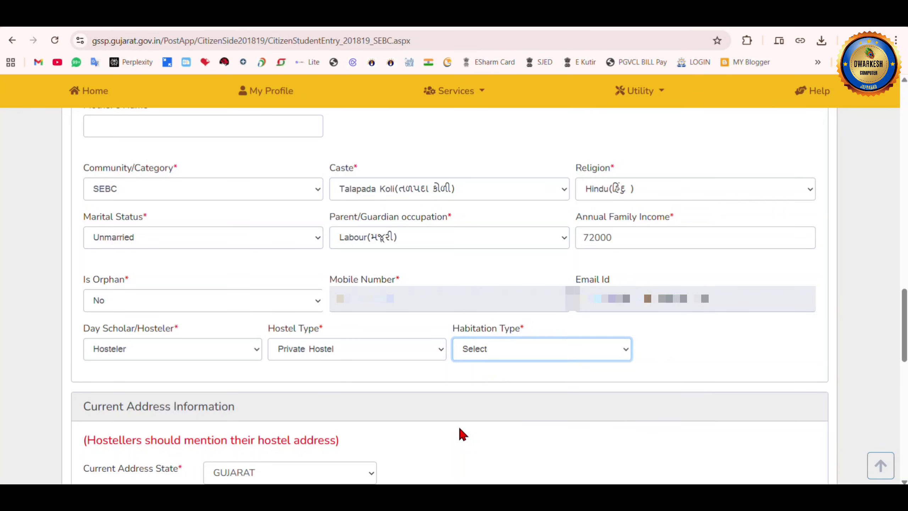
{"action": "scroll", "coordinate": [459, 431], "scroll_direction": "down", "scroll_amount": 5}
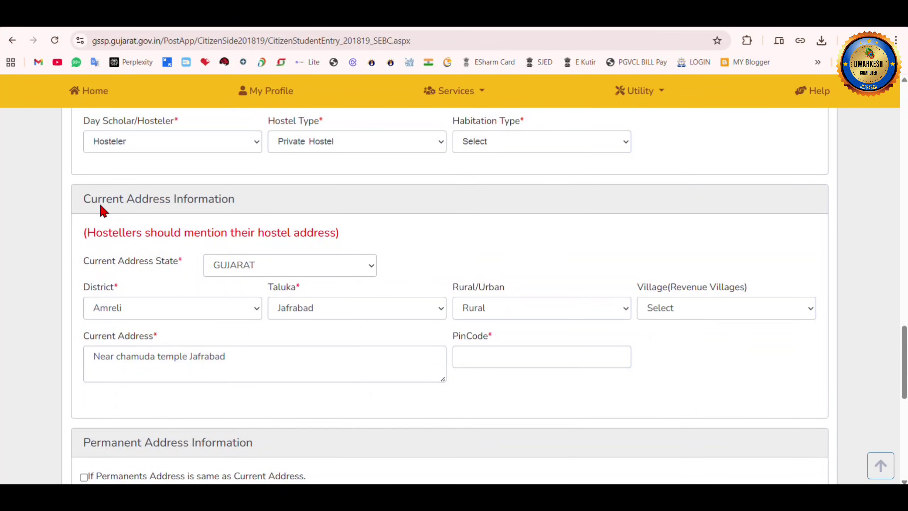
- Enter the current address PIN code and set its Rural/Urban type to Urban
{"action": "left_click_drag", "start_coordinate": [87, 200], "coordinate": [212, 210]}
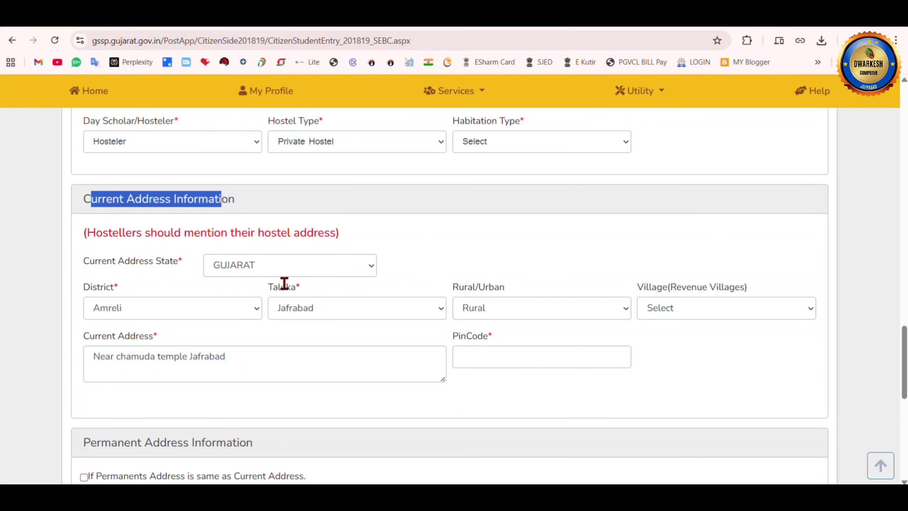
{"action": "scroll", "coordinate": [505, 355], "scroll_direction": "down", "scroll_amount": 2}
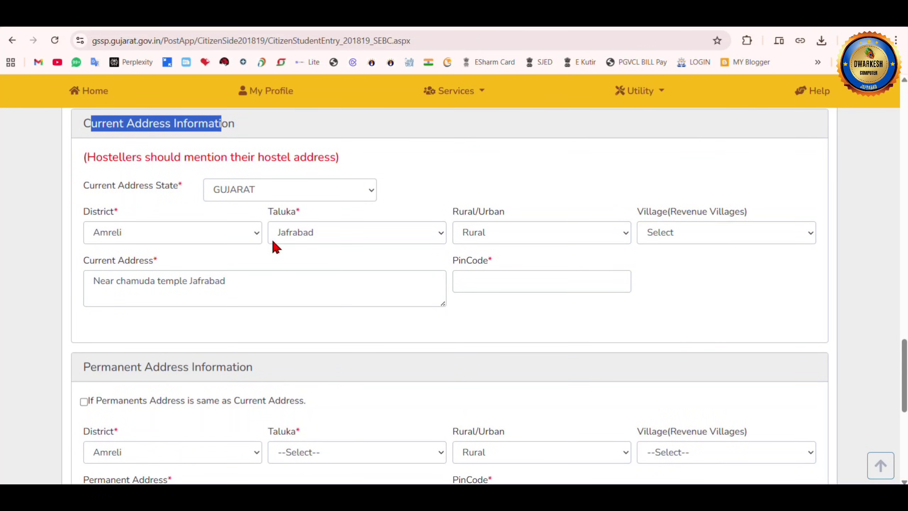
{"action": "scroll", "coordinate": [211, 255], "scroll_direction": "up", "scroll_amount": 1}
{"action": "left_click", "coordinate": [139, 192]}
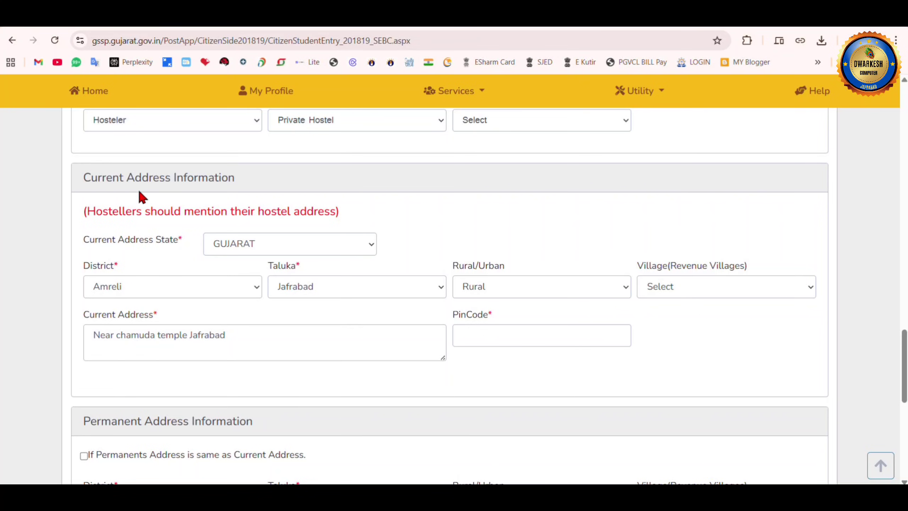
{"action": "left_click", "coordinate": [507, 337]}
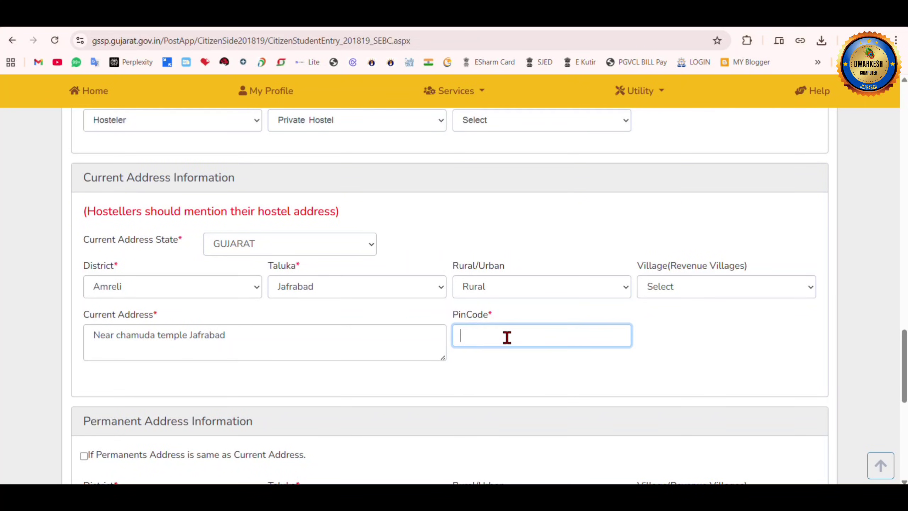
{"action": "type", "text": "365540"}
{"action": "left_click", "coordinate": [569, 281]}
{"action": "key", "text": "Down"}
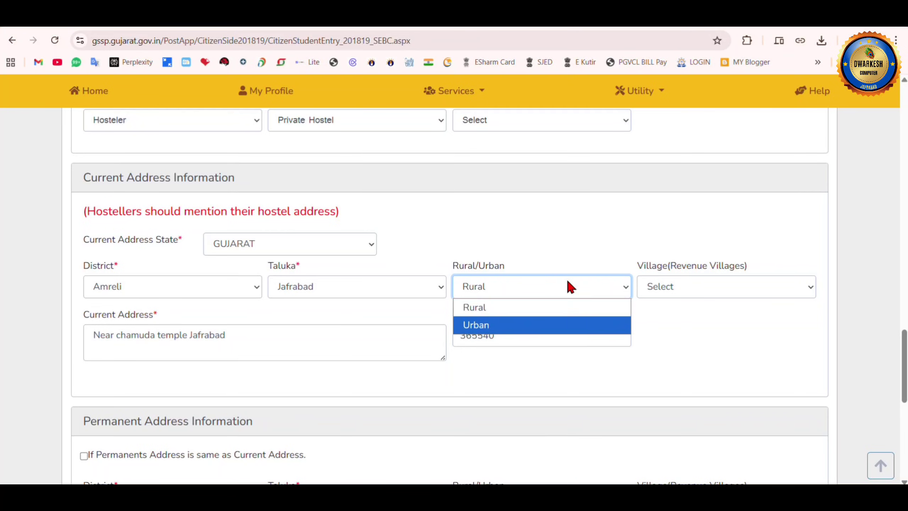
{"action": "key", "text": "Return"}
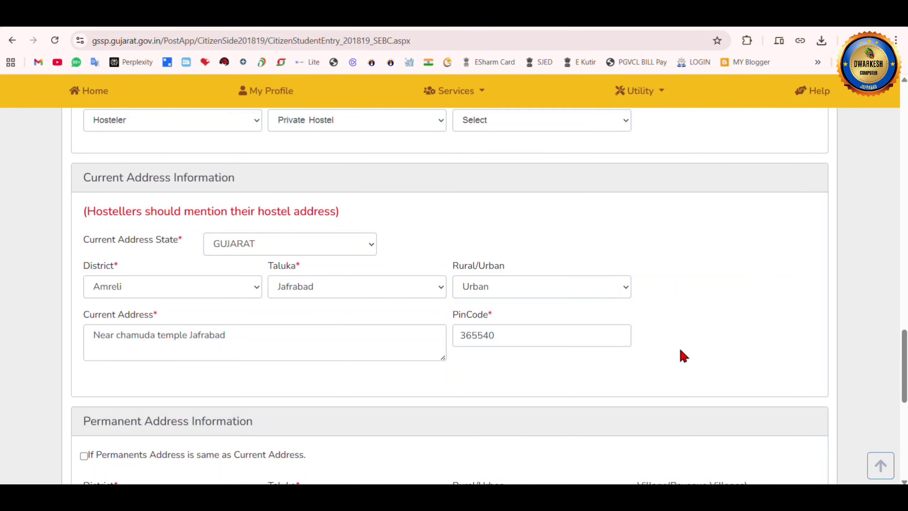
{"action": "scroll", "coordinate": [682, 354], "scroll_direction": "down", "scroll_amount": 4}
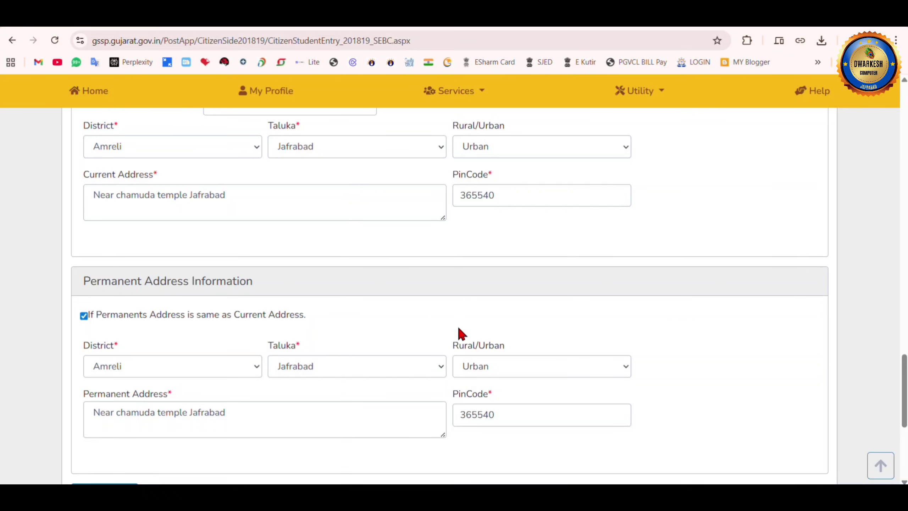
{"action": "scroll", "coordinate": [487, 319], "scroll_direction": "down", "scroll_amount": 2}
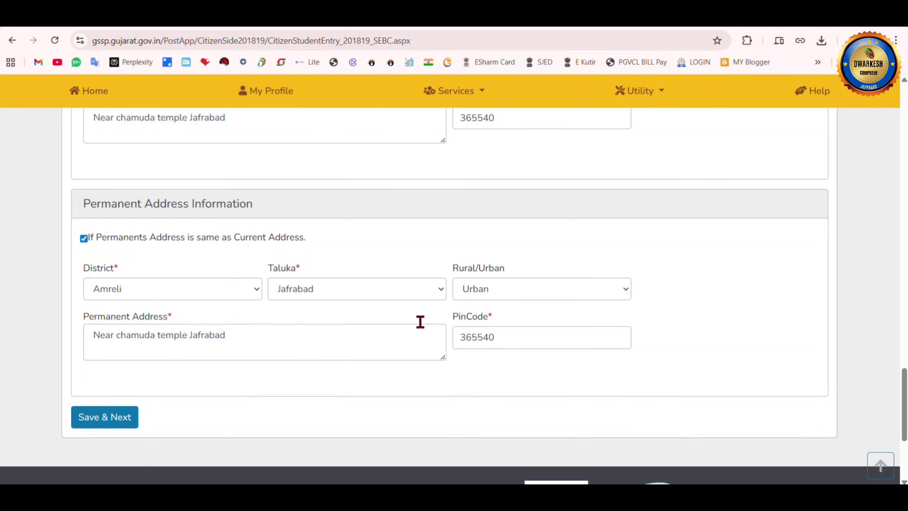
- Save the registration details and move on to Bank Details
{"action": "left_click", "coordinate": [112, 416]}
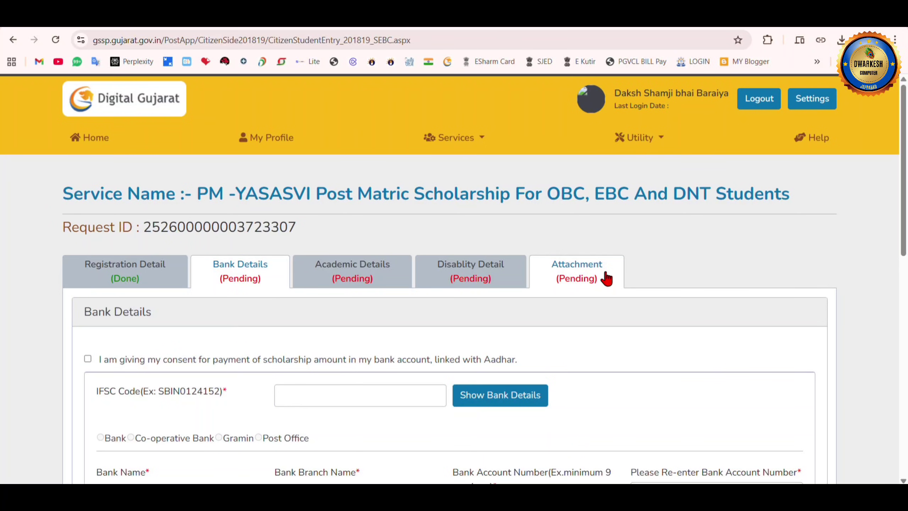
{"action": "scroll", "coordinate": [606, 279], "scroll_direction": "down", "scroll_amount": 3}
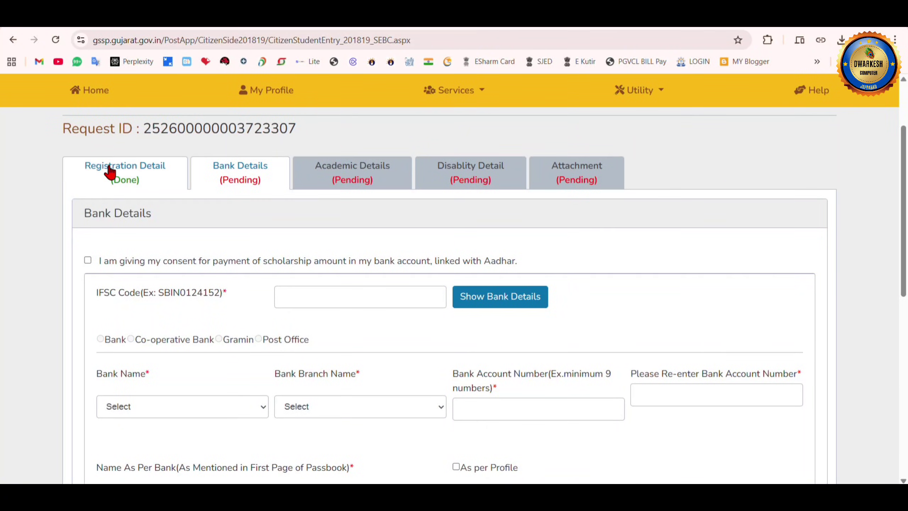
{"action": "scroll", "coordinate": [273, 193], "scroll_direction": "up", "scroll_amount": 2}
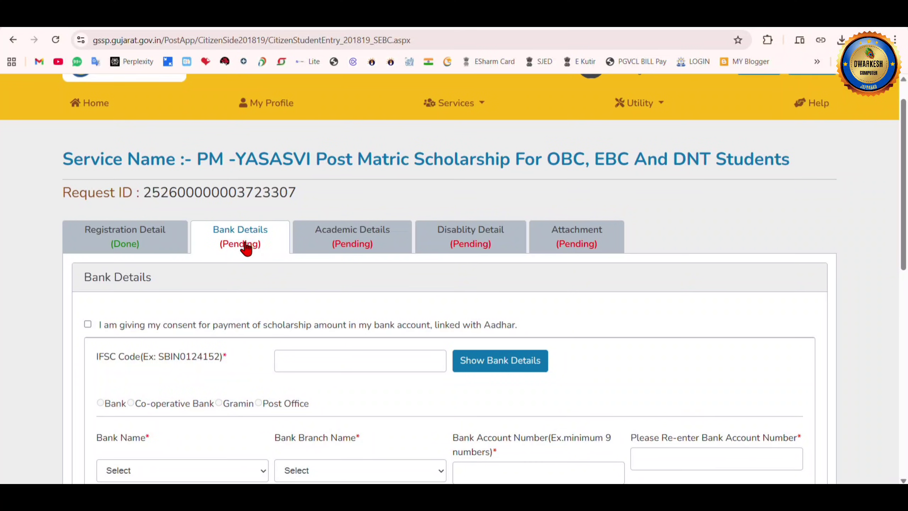
{"action": "scroll", "coordinate": [238, 261], "scroll_direction": "up", "scroll_amount": 1}
{"action": "scroll", "coordinate": [238, 261], "scroll_direction": "down", "scroll_amount": 4}
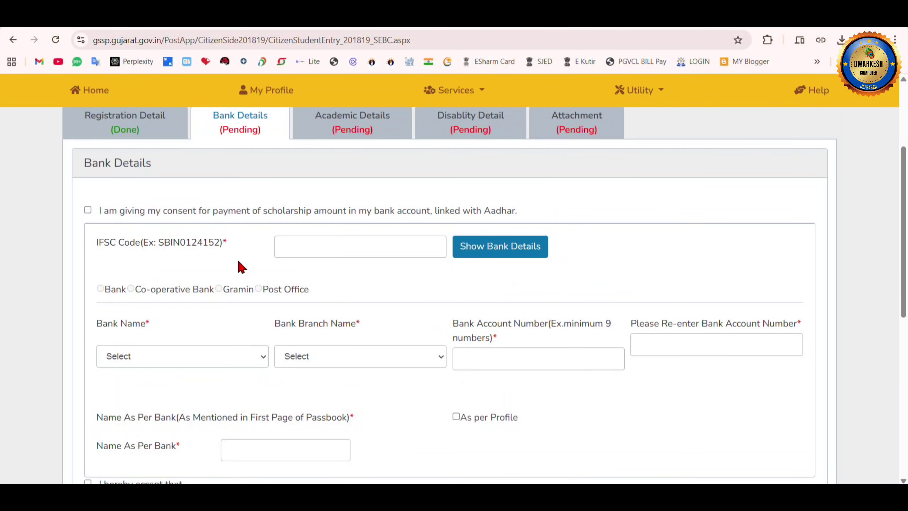
{"action": "scroll", "coordinate": [238, 264], "scroll_direction": "up", "scroll_amount": 2}
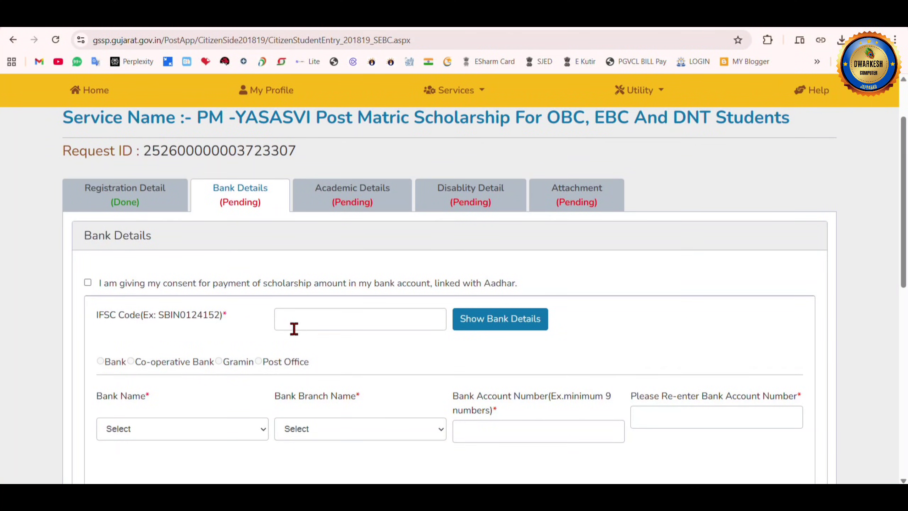
- Enter IFSC SBIN0060041 and fetch its bank and branch details
{"action": "left_click", "coordinate": [357, 328]}
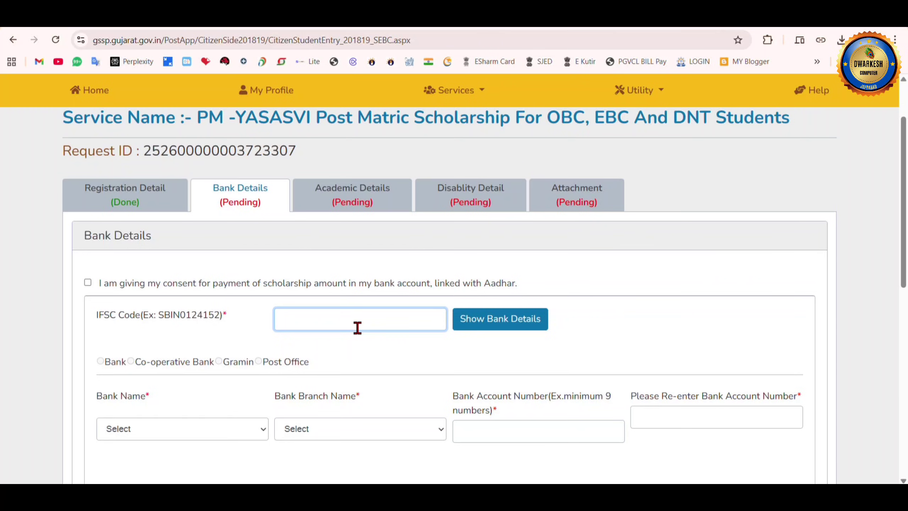
{"action": "type", "text": "SBIN0060041"}
{"action": "left_click", "coordinate": [492, 331]}
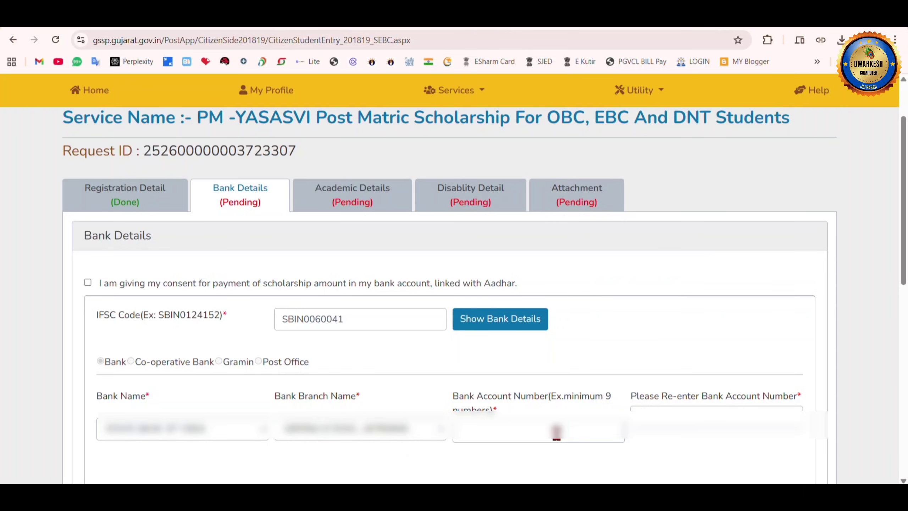
{"action": "scroll", "coordinate": [556, 432], "scroll_direction": "down", "scroll_amount": 1}
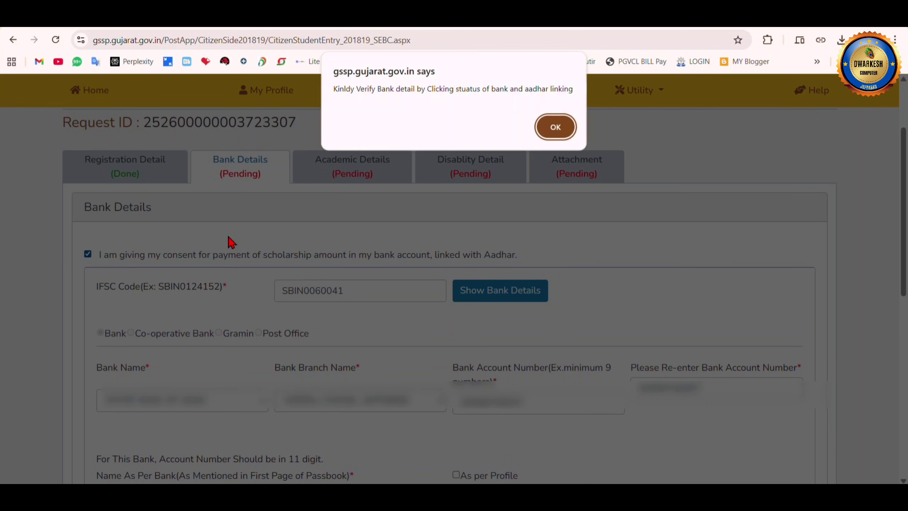
- Dismiss the verification alert, take the bank name from the profile, and save bank details
{"action": "key", "text": "Return"}
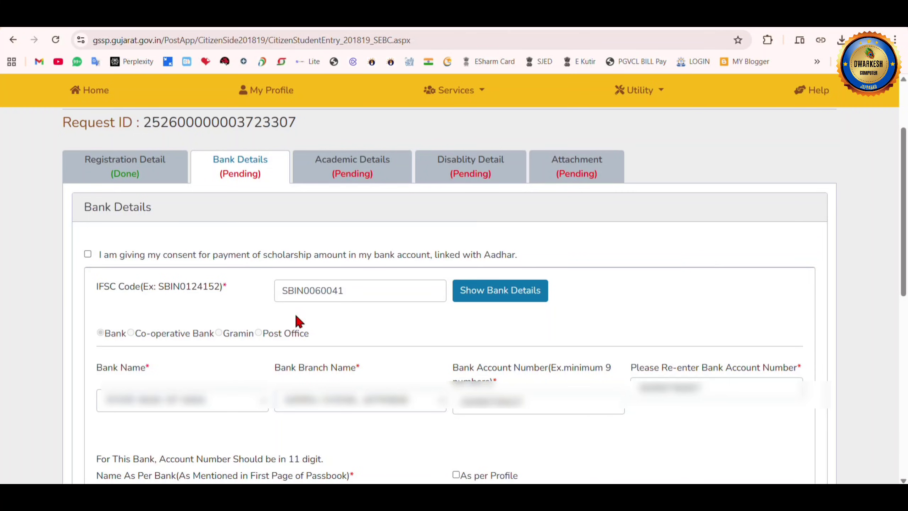
{"action": "scroll", "coordinate": [98, 426], "scroll_direction": "down", "scroll_amount": 2}
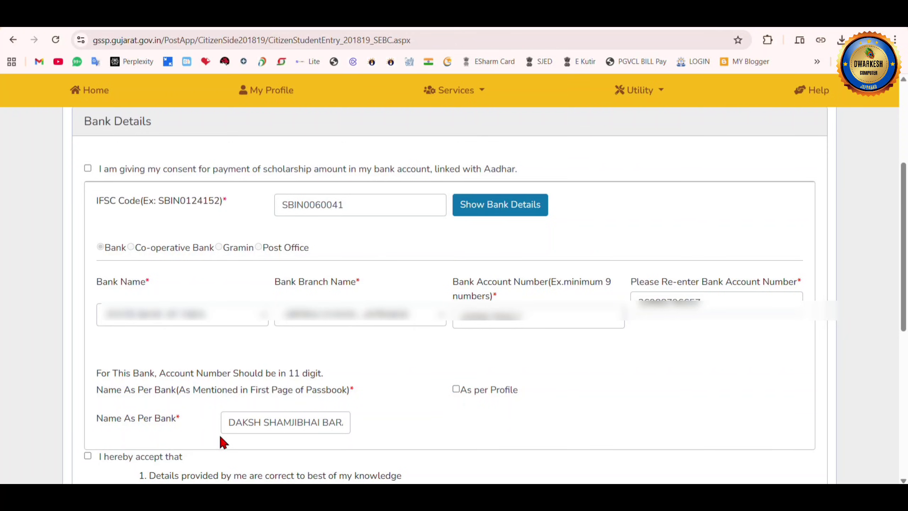
{"action": "left_click", "coordinate": [278, 429]}
{"action": "type", "text": "B"}
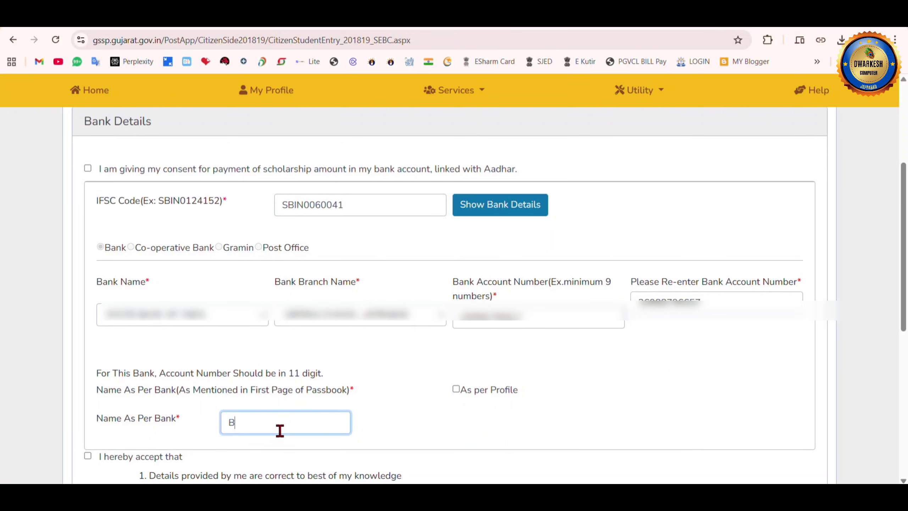
{"action": "type", "text": "Hyadgsdasdb"}
{"action": "key", "text": "BackSpace"}
{"action": "key", "text": "BackSpace"}
{"action": "key", "text": "BackSpace"}
{"action": "key", "text": "BackSpace"}
{"action": "key", "text": "BackSpace"}
{"action": "key", "text": "BackSpace"}
{"action": "key", "text": "BackSpace"}
{"action": "key", "text": "BackSpace"}
{"action": "key", "text": "BackSpace"}
{"action": "key", "text": "BackSpace"}
{"action": "key", "text": "BackSpace"}
{"action": "key", "text": "BackSpace"}
{"action": "left_click", "coordinate": [456, 389]}
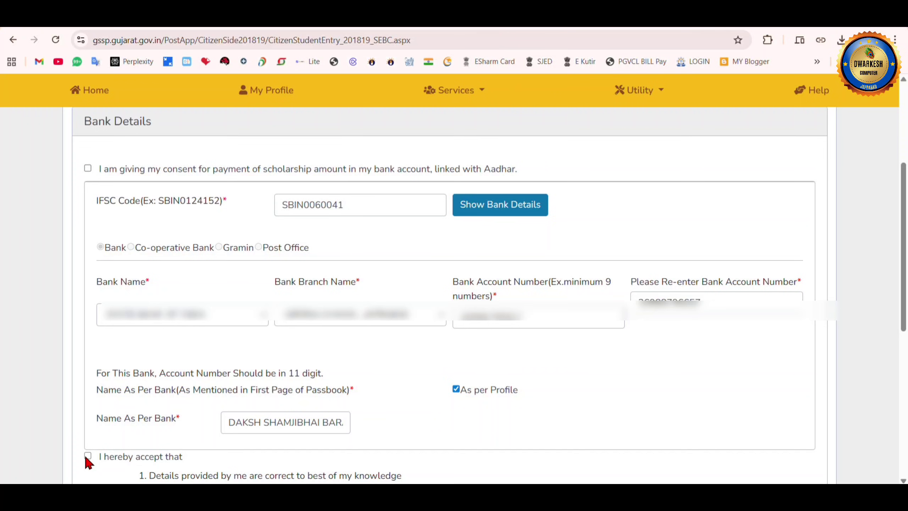
{"action": "scroll", "coordinate": [88, 463], "scroll_direction": "down", "scroll_amount": 6}
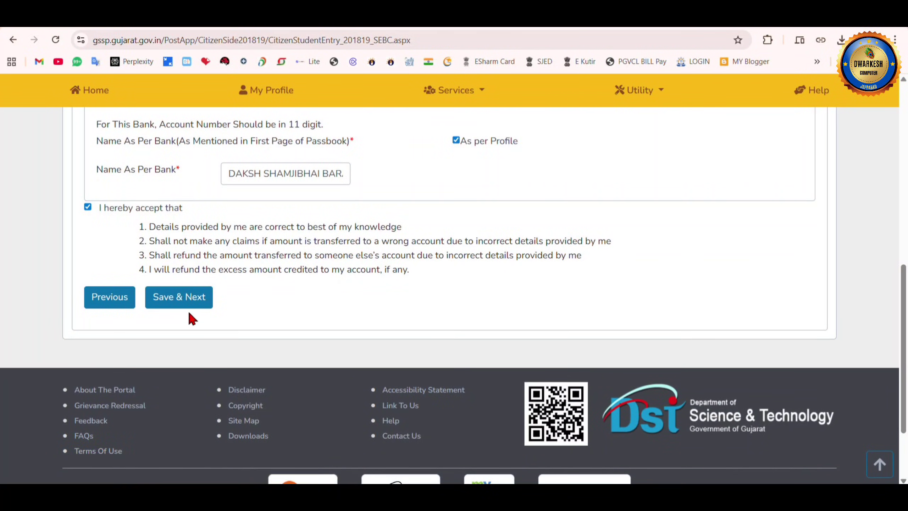
{"action": "left_click", "coordinate": [191, 307]}
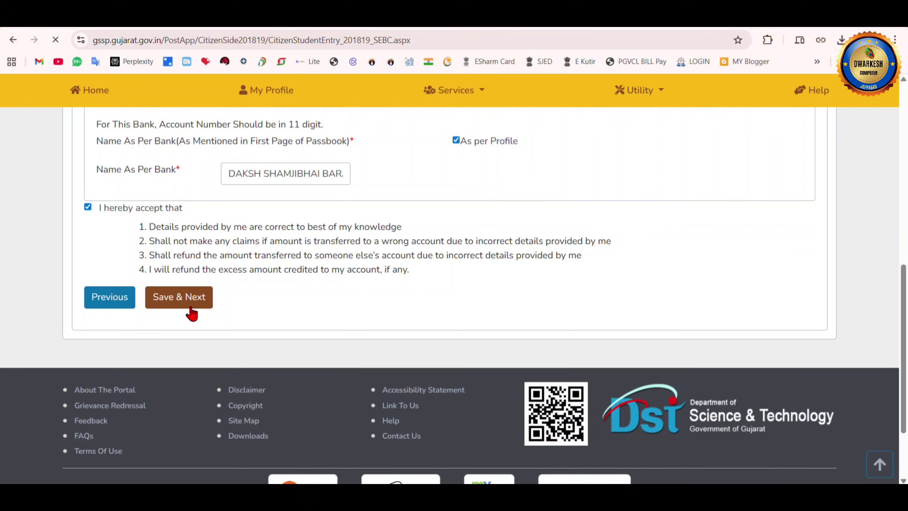
- Close the Details Updated message and choose Regular Paid Seat (Self Finance) as admission type
{"action": "key", "text": "Return"}
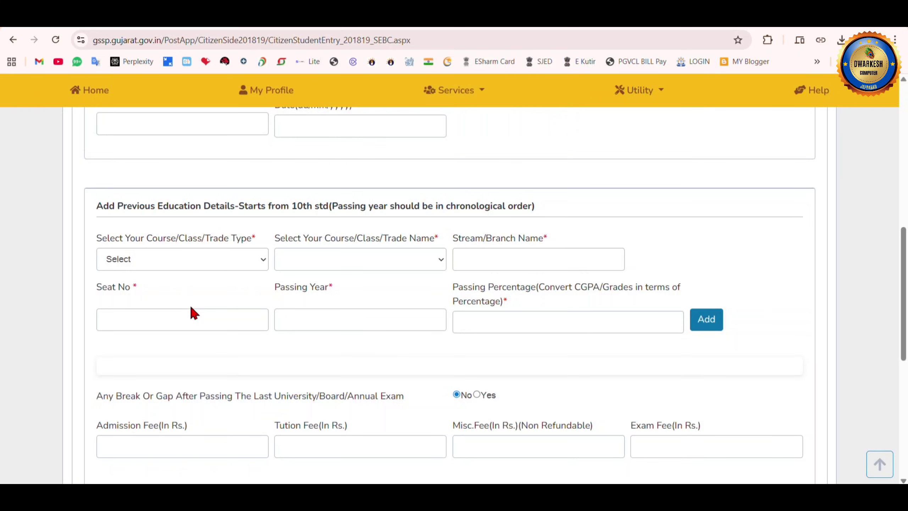
{"action": "scroll", "coordinate": [500, 248], "scroll_direction": "up", "scroll_amount": 10}
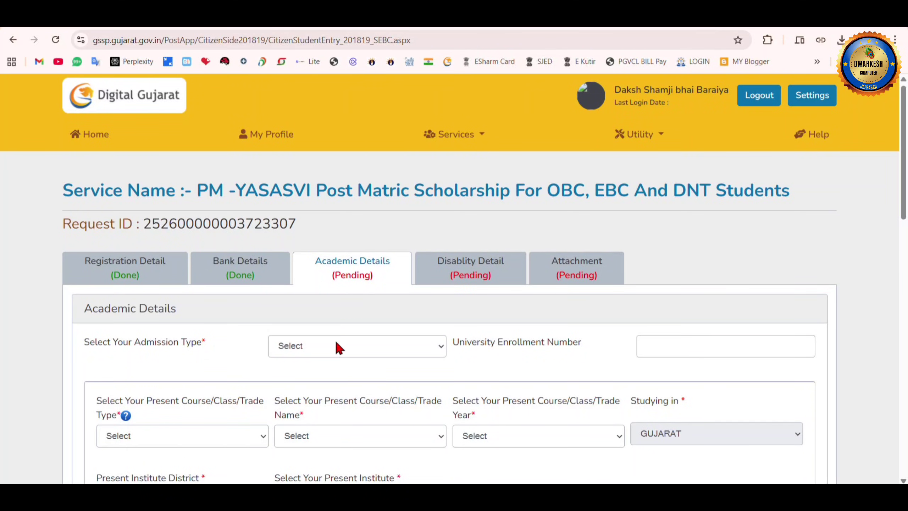
{"action": "left_click", "coordinate": [356, 345]}
{"action": "key", "text": "Down"}
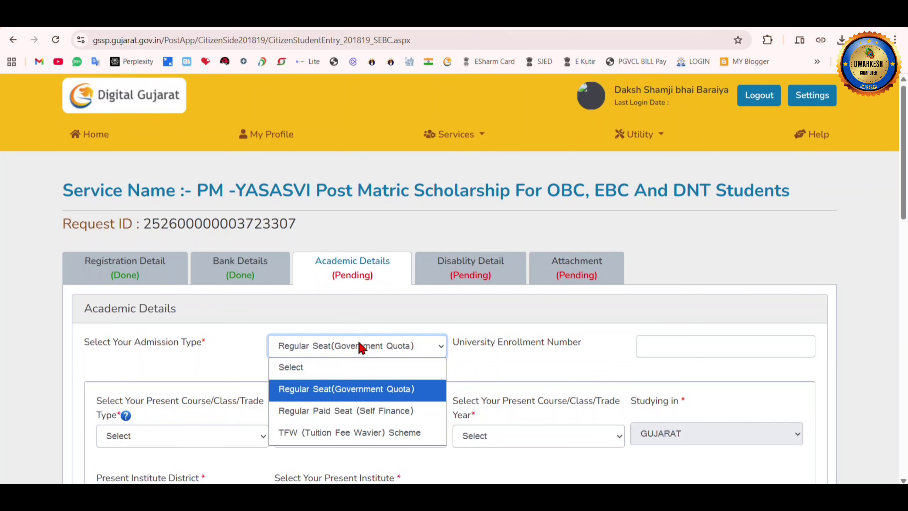
{"action": "key", "text": "Down"}
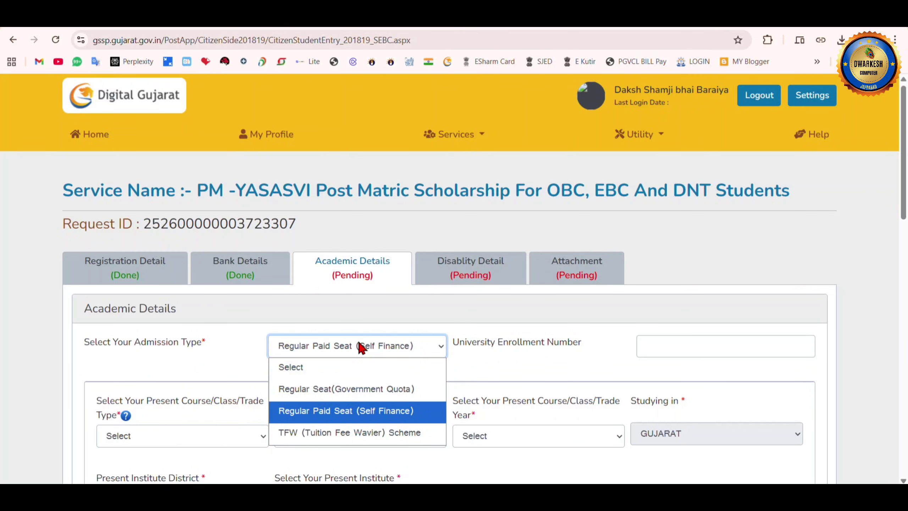
{"action": "key", "text": "Down"}
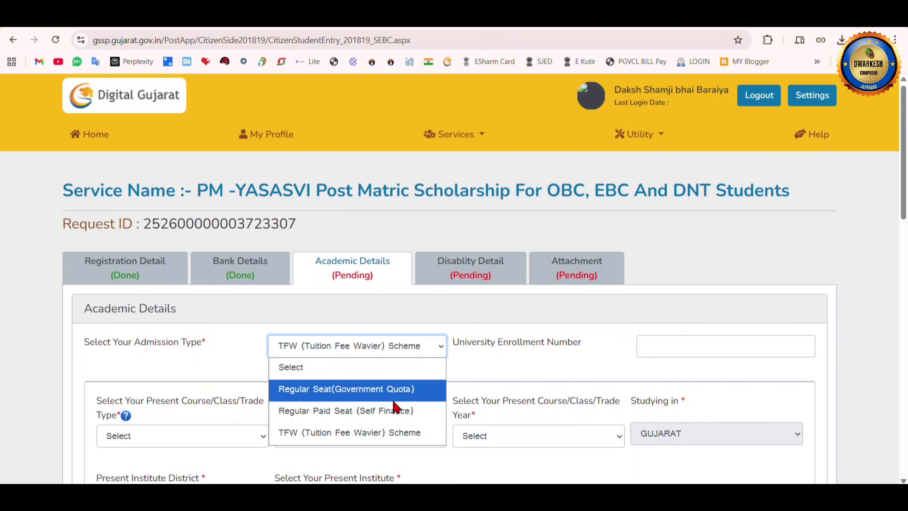
{"action": "left_click", "coordinate": [379, 417]}
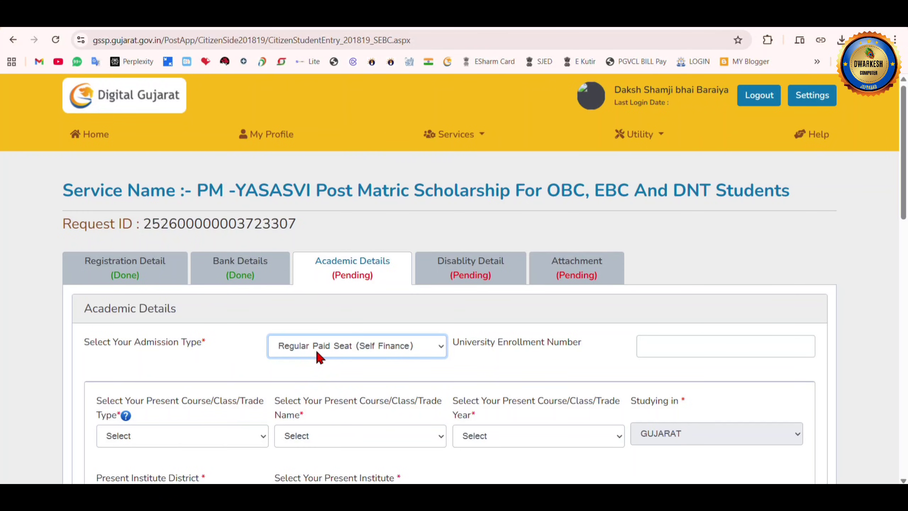
{"action": "scroll", "coordinate": [317, 352], "scroll_direction": "down", "scroll_amount": 2}
{"action": "scroll", "coordinate": [319, 357], "scroll_direction": "down", "scroll_amount": 1}
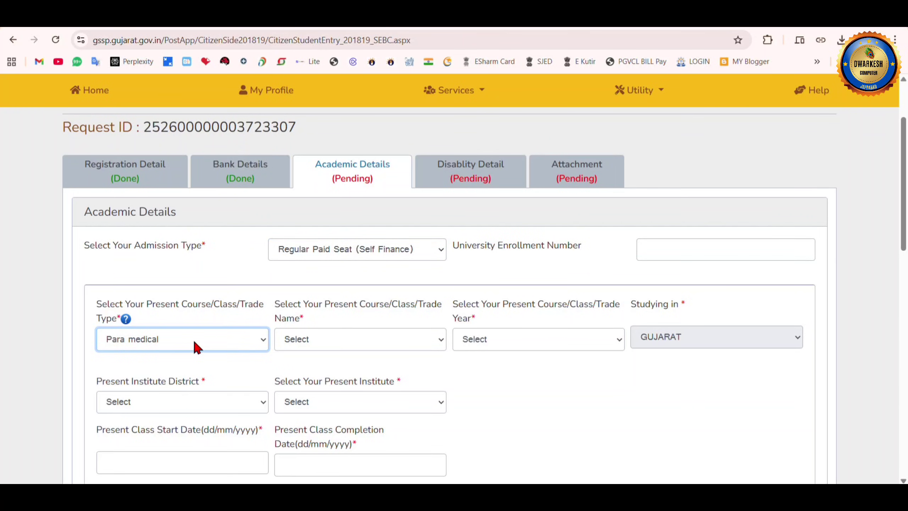
- Set the present course type to Management
{"action": "left_click", "coordinate": [194, 342]}
{"action": "key", "text": "Down"}
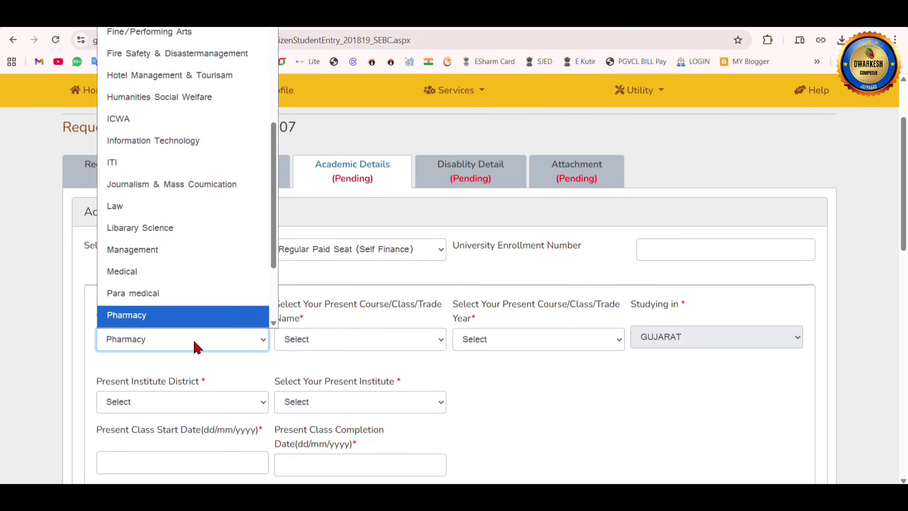
{"action": "type", "text": "coa"}
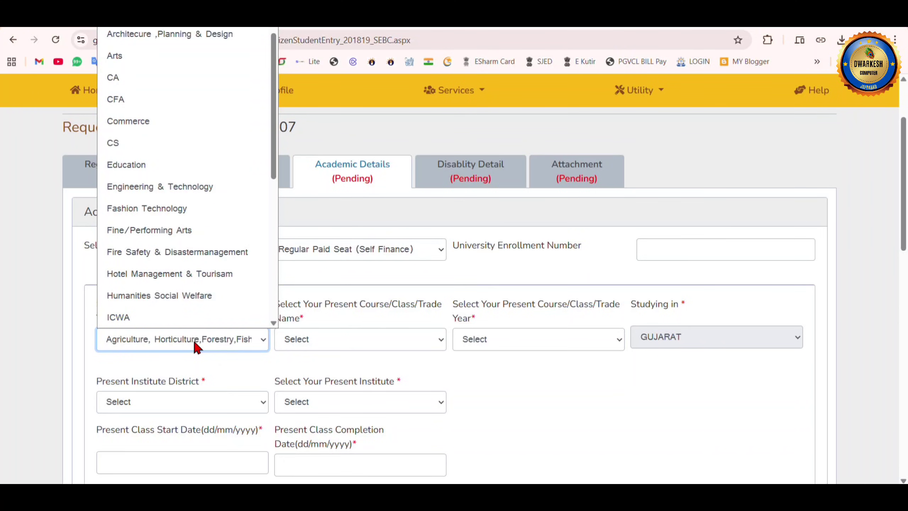
{"action": "key", "text": "Down"}
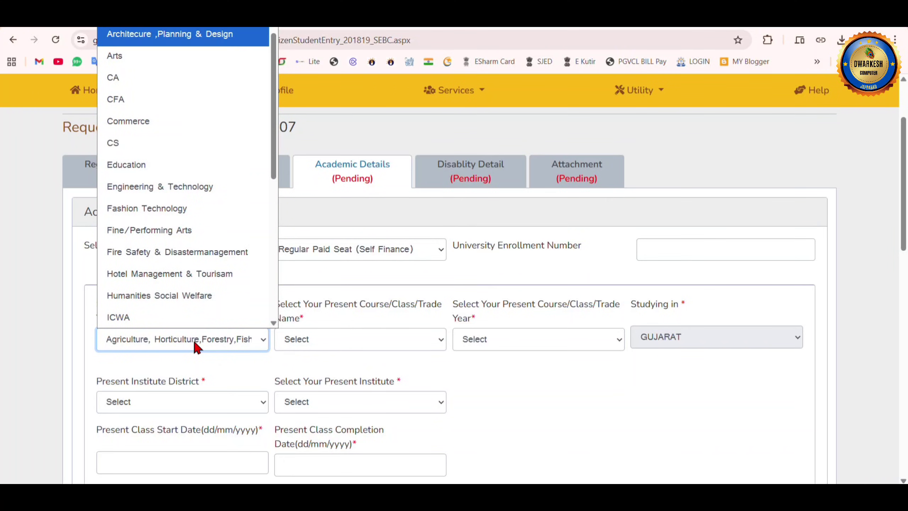
{"action": "key", "text": "Down"}
{"action": "key", "text": "Down"}
{"action": "key", "text": "Down"}
{"action": "key", "text": "Down"}
{"action": "key", "text": "Down"}
{"action": "key", "text": "Down"}
{"action": "key", "text": "Down"}
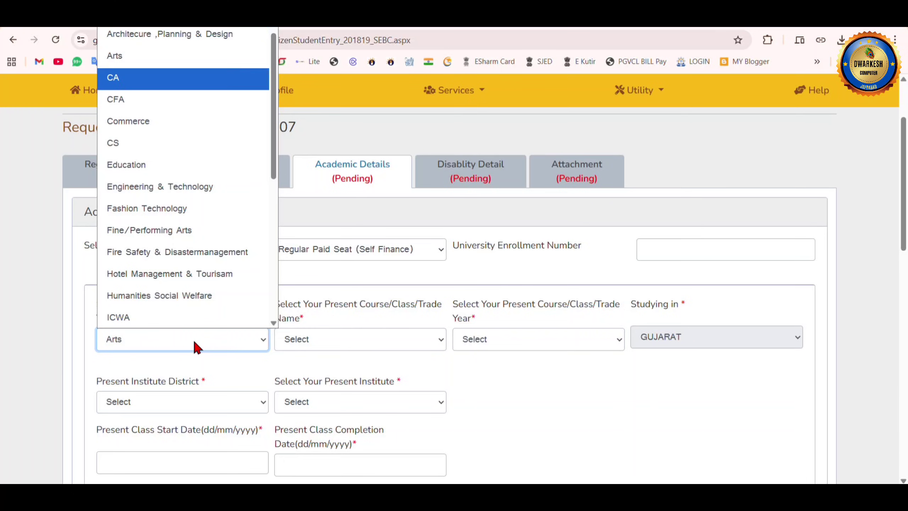
{"action": "key", "text": "Down"}
{"action": "key", "text": "Down"}
{"action": "key", "text": "Down"}
{"action": "key", "text": "Down"}
{"action": "key", "text": "Down"}
{"action": "key", "text": "Down"}
{"action": "key", "text": "Down"}
{"action": "key", "text": "Down"}
{"action": "key", "text": "Down"}
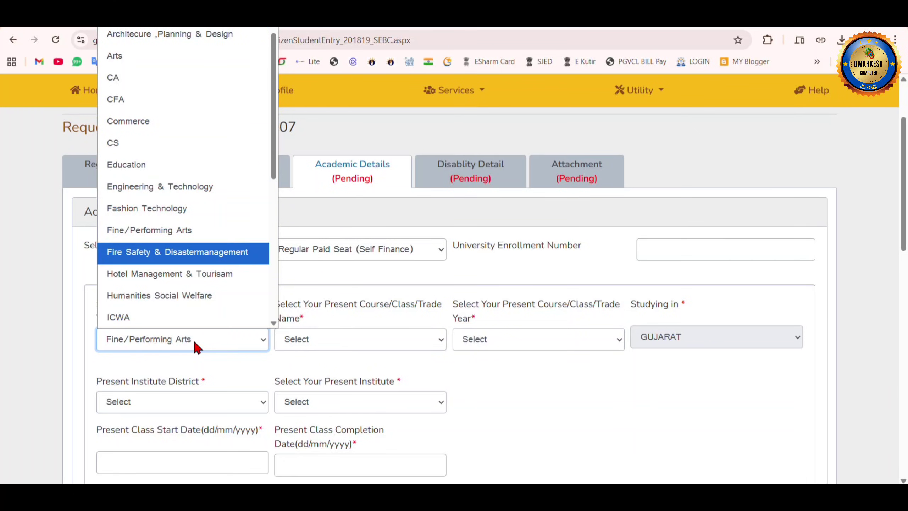
{"action": "key", "text": "Down"}
{"action": "key", "text": "Down"}
{"action": "key", "text": "Down"}
{"action": "key", "text": "Down"}
{"action": "key", "text": "Down"}
{"action": "key", "text": "Down"}
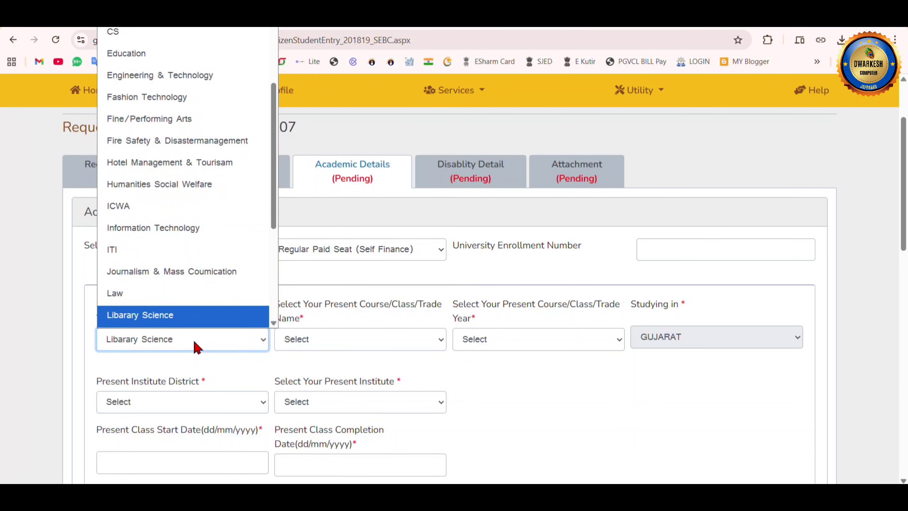
{"action": "key", "text": "Up"}
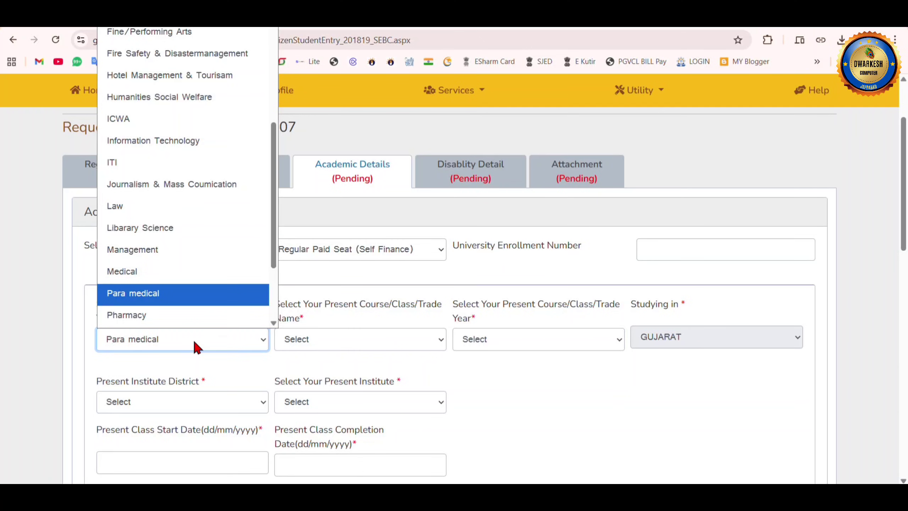
{"action": "key", "text": "Up"}
{"action": "key", "text": "Up"}
{"action": "key", "text": "Return"}
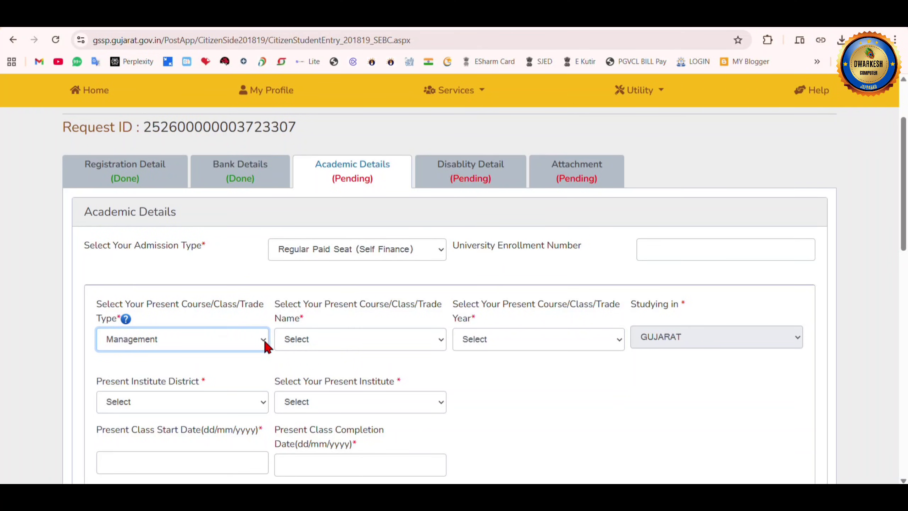
- Set the course name to BBA and the course year to 1ST YEAR (1st/2nd semester)
{"action": "left_click", "coordinate": [378, 338]}
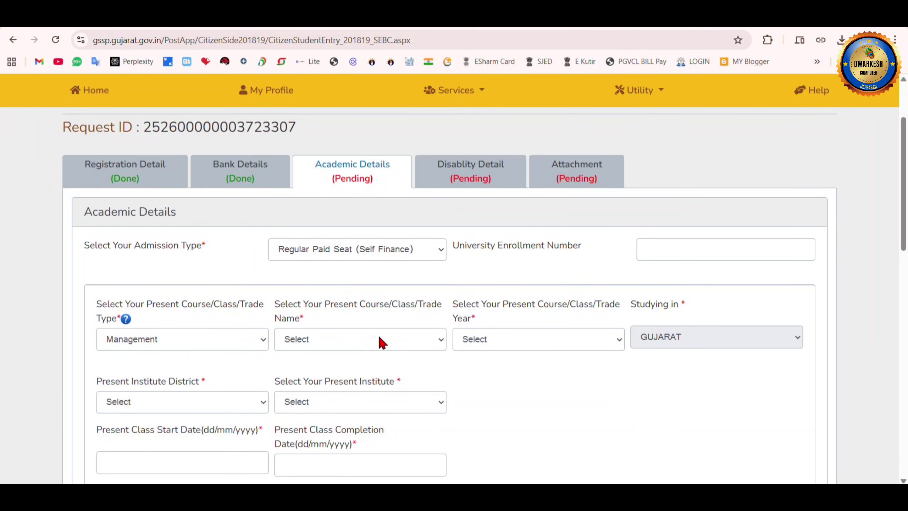
{"action": "left_click", "coordinate": [379, 338]}
{"action": "key", "text": "b"}
{"action": "key", "text": "b"}
{"action": "key", "text": "b"}
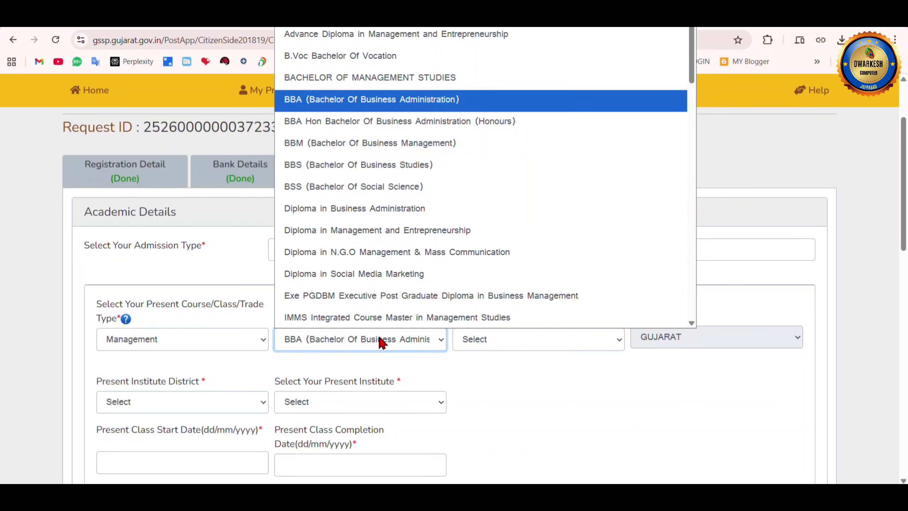
{"action": "key", "text": "Return"}
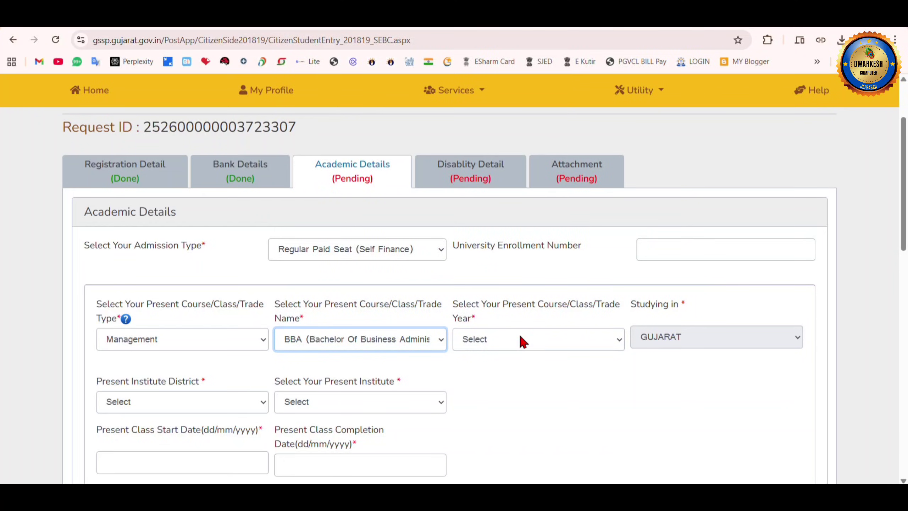
{"action": "left_click", "coordinate": [523, 341]}
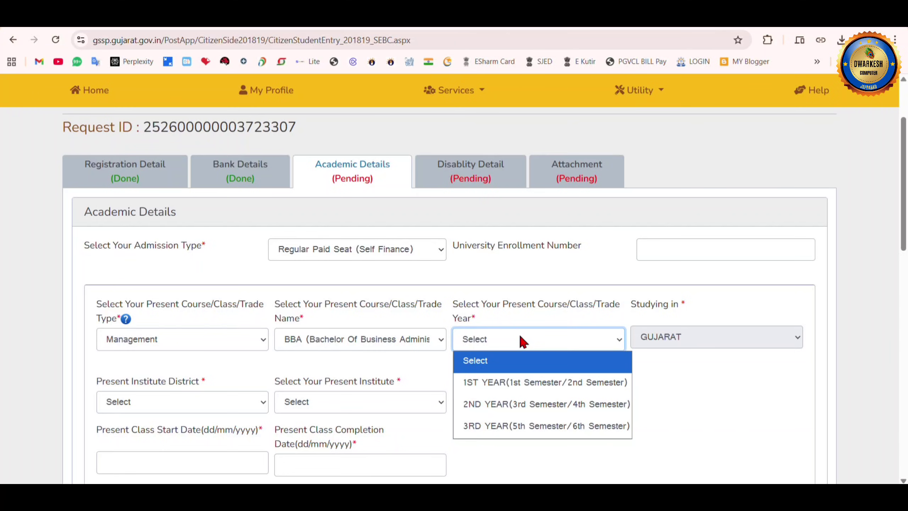
{"action": "key", "text": "Down"}
{"action": "key", "text": "Down"}
{"action": "key", "text": "Down"}
{"action": "key", "text": "Up"}
{"action": "key", "text": "Up"}
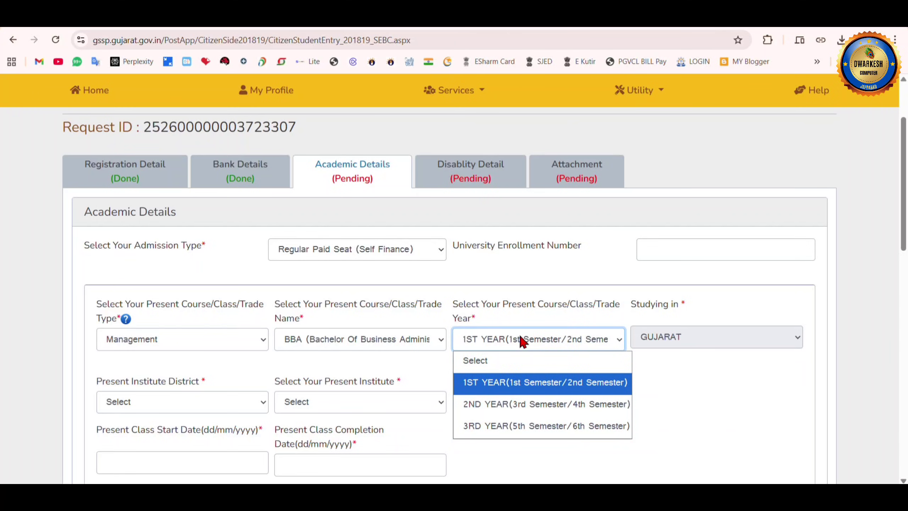
{"action": "key", "text": "Down"}
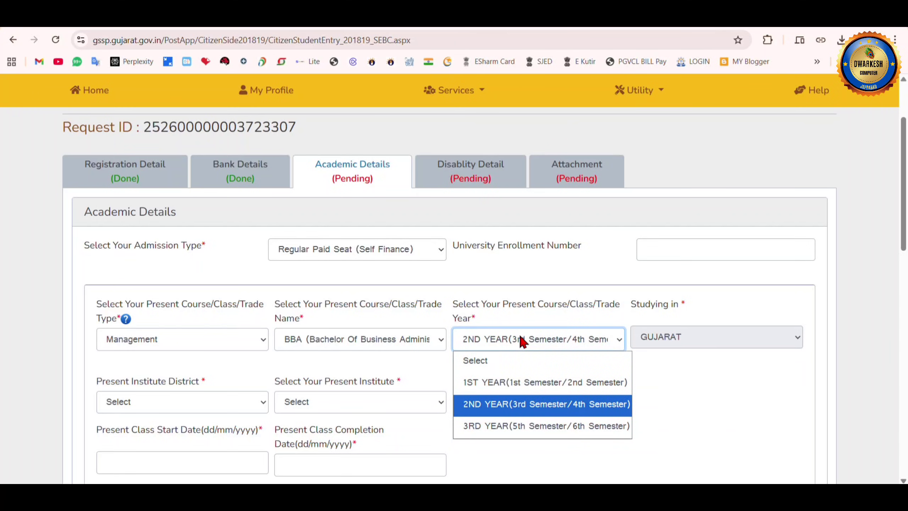
{"action": "key", "text": "Down"}
{"action": "key", "text": "Up"}
{"action": "key", "text": "Up"}
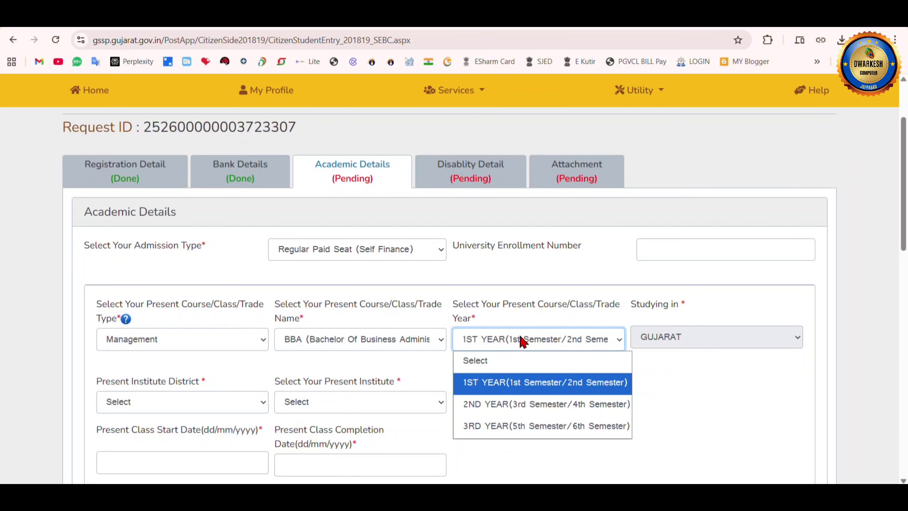
{"action": "key", "text": "Return"}
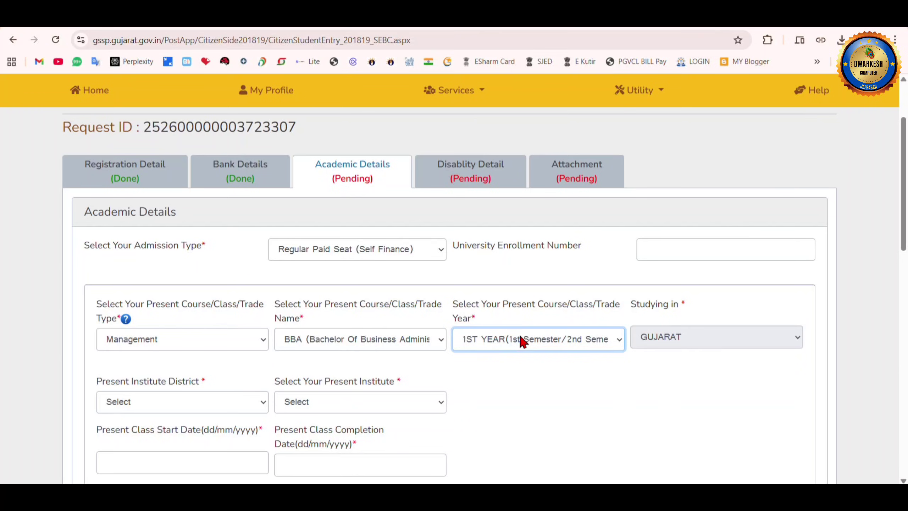
{"action": "left_click", "coordinate": [172, 401]}
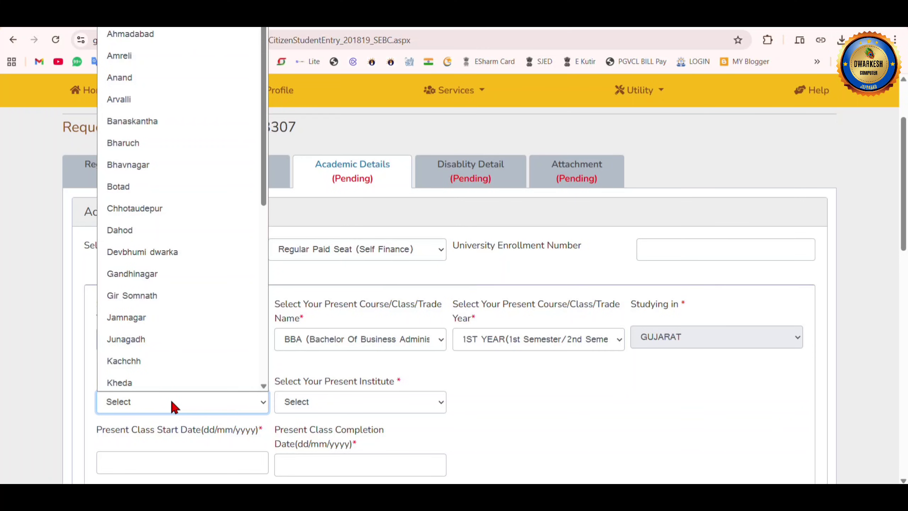
- Pick Gir Somnath district and SHRI A R BHATT COMPUTER And SCIENCE COLLEGE, UNA as institute
{"action": "key", "text": "g"}
{"action": "key", "text": "Down"}
{"action": "key", "text": "Return"}
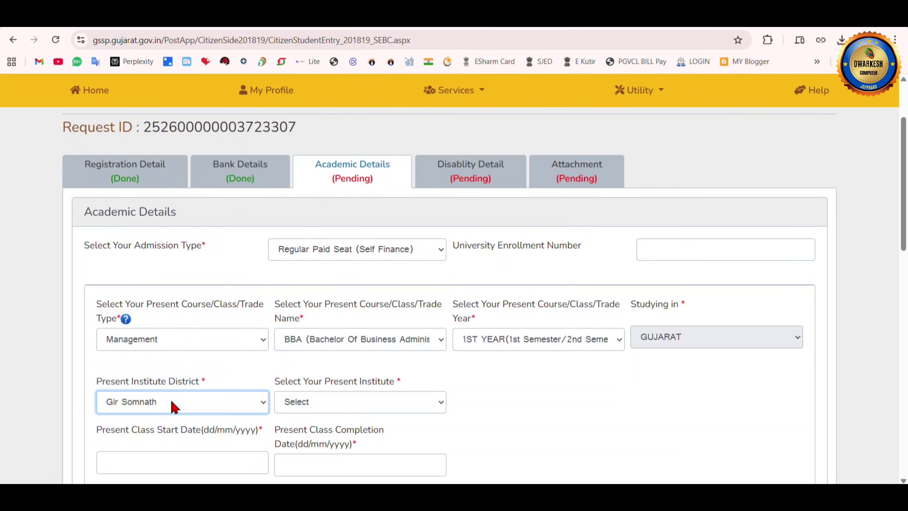
{"action": "left_click", "coordinate": [406, 398]}
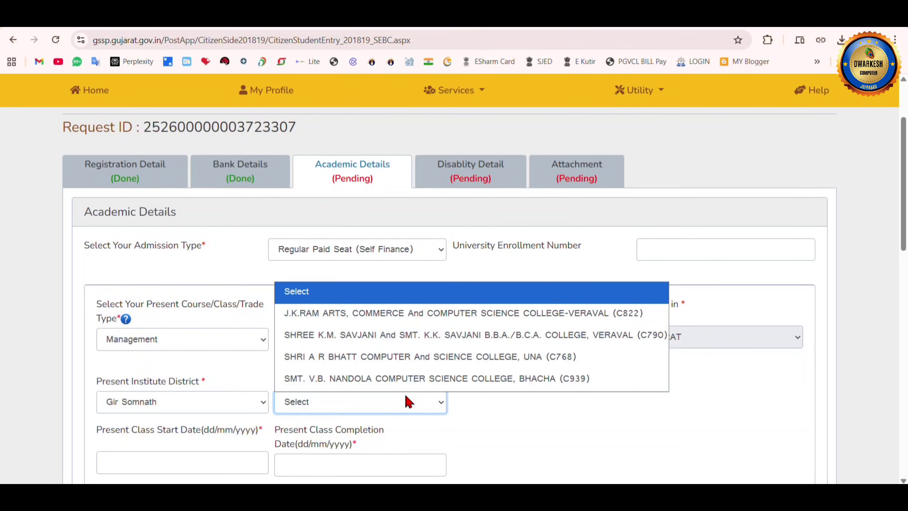
{"action": "key", "text": "Down"}
{"action": "key", "text": "Down"}
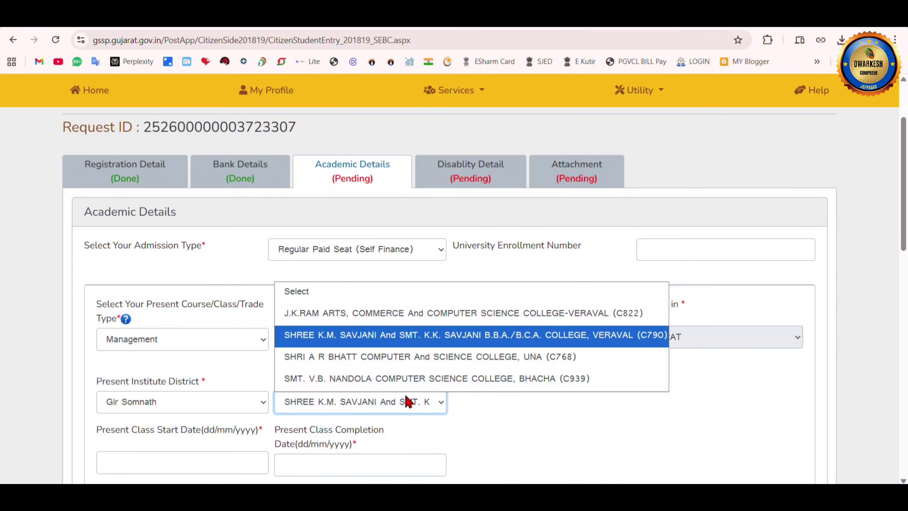
{"action": "key", "text": "Down"}
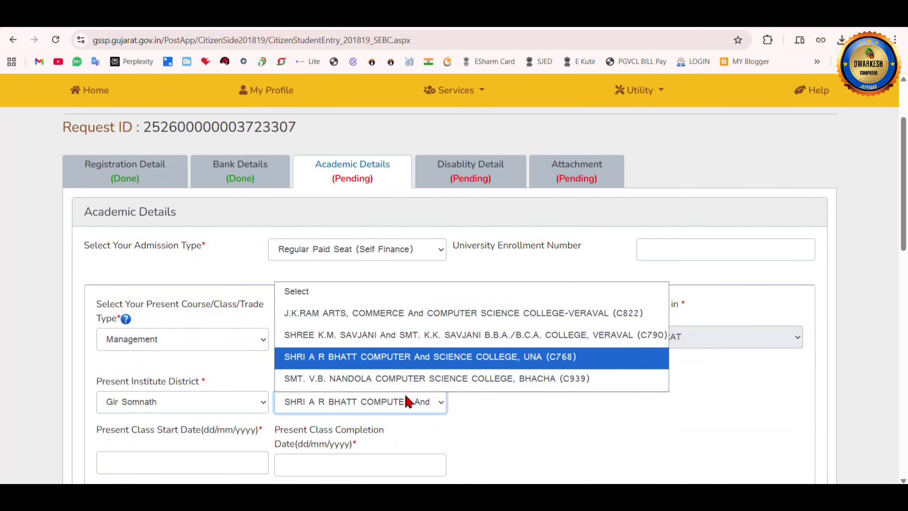
{"action": "key", "text": "Up"}
{"action": "key", "text": "Down"}
{"action": "key", "text": "Return"}
{"action": "scroll", "coordinate": [479, 400], "scroll_direction": "down", "scroll_amount": 2}
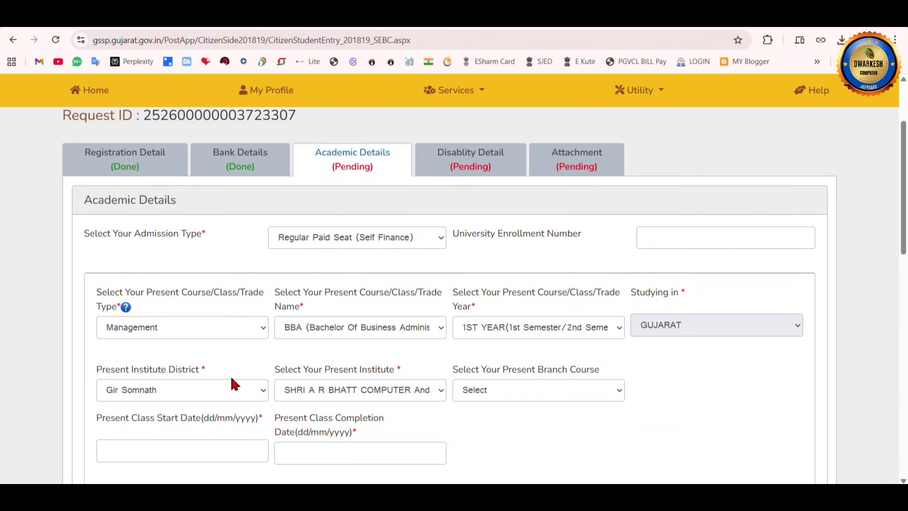
{"action": "scroll", "coordinate": [233, 381], "scroll_direction": "down", "scroll_amount": 2}
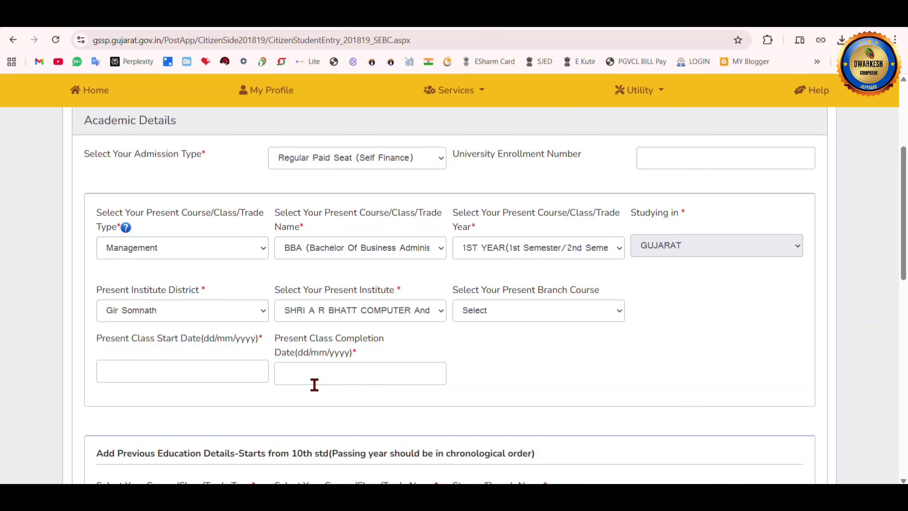
- Leave the branch course unchosen and enter class dates 01/07/2025 to 30/04/2026
{"action": "left_click", "coordinate": [486, 311]}
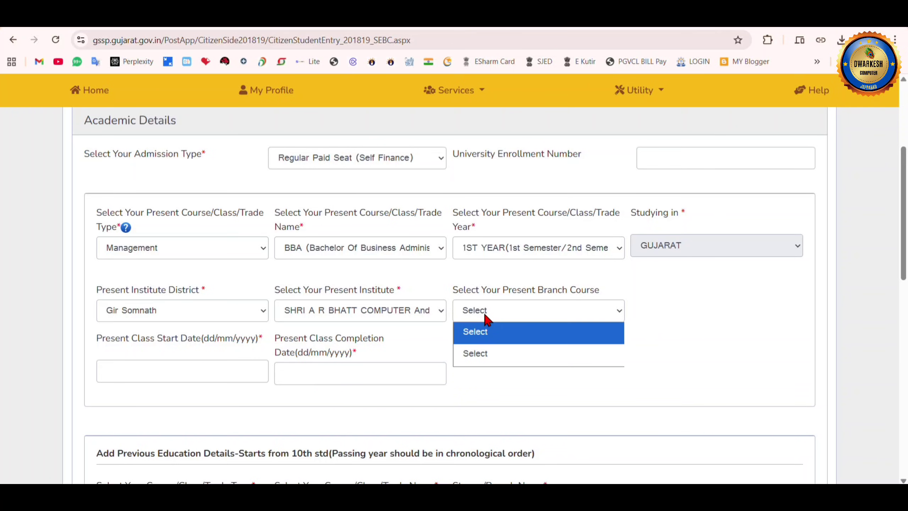
{"action": "left_click", "coordinate": [483, 310]}
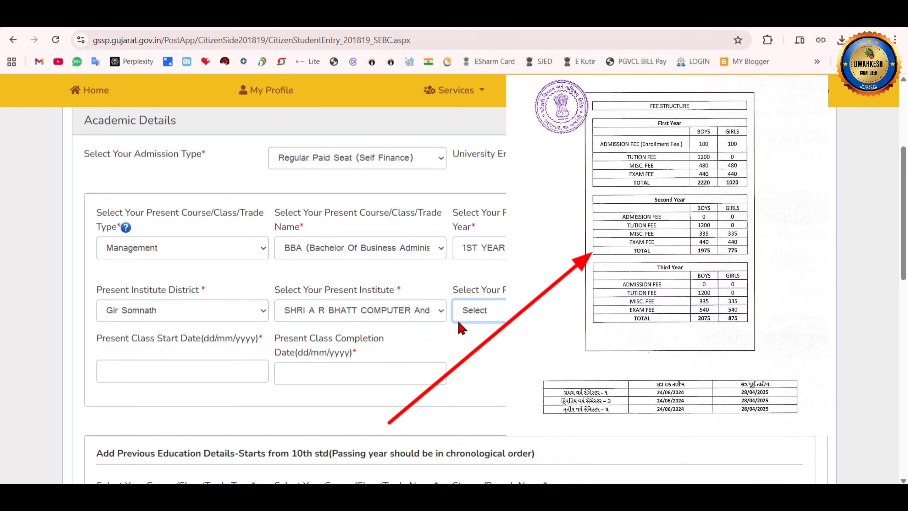
{"action": "left_click", "coordinate": [444, 350]}
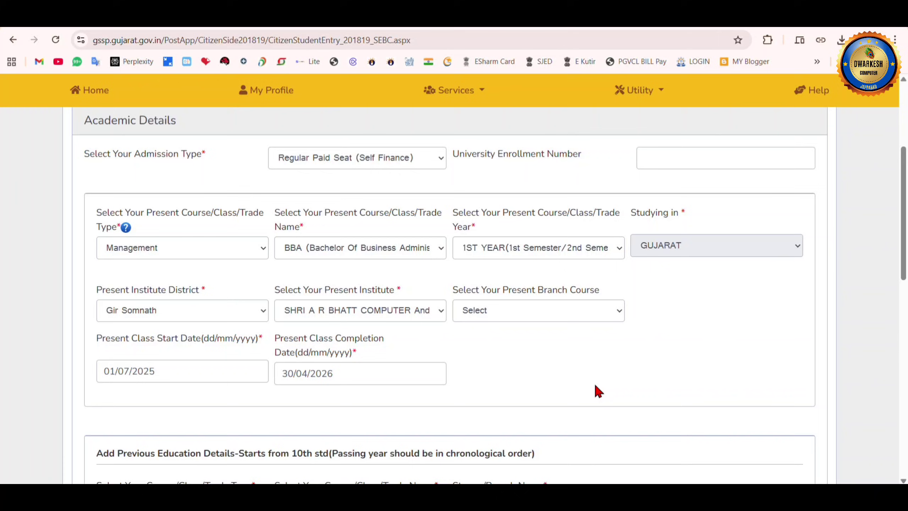
{"action": "scroll", "coordinate": [598, 390], "scroll_direction": "down", "scroll_amount": 2}
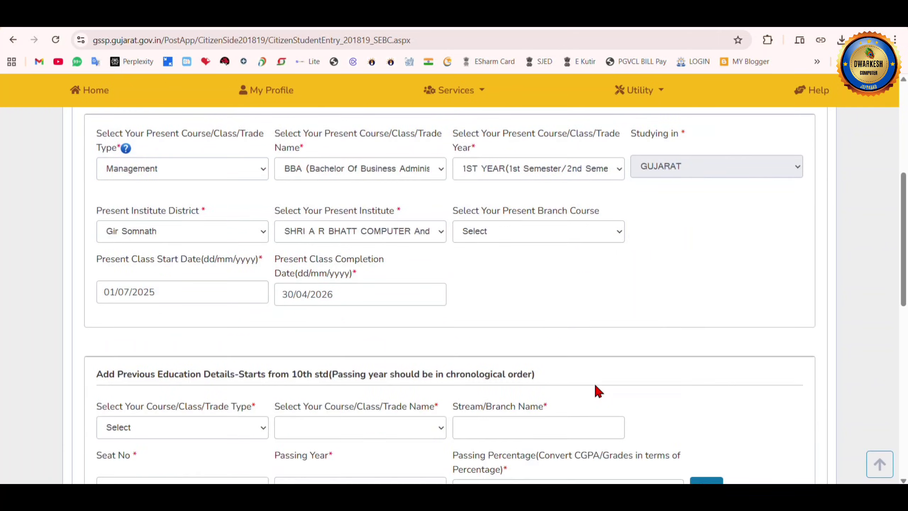
{"action": "scroll", "coordinate": [598, 391], "scroll_direction": "down", "scroll_amount": 5}
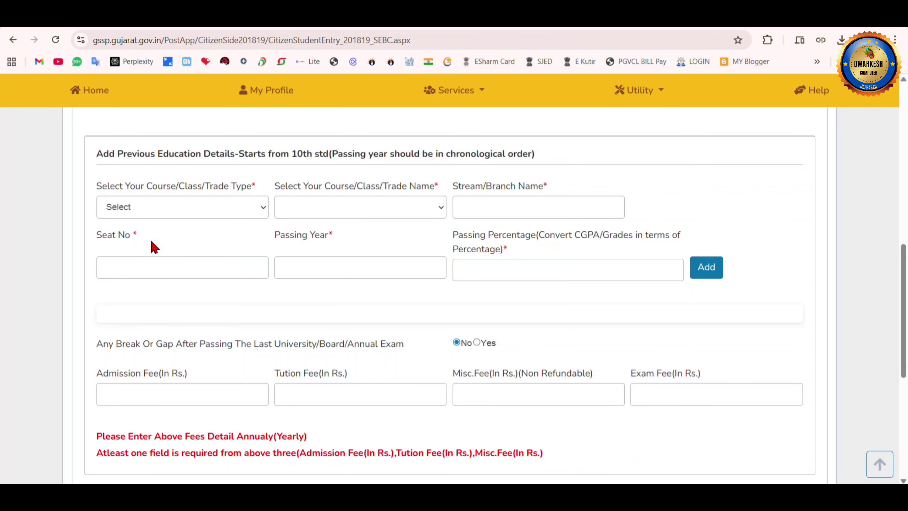
- Set the previous course type to 9th Std/10th Std and course name to 10TH
{"action": "left_click", "coordinate": [213, 207]}
{"action": "key", "text": "Down"}
{"action": "key", "text": "Down"}
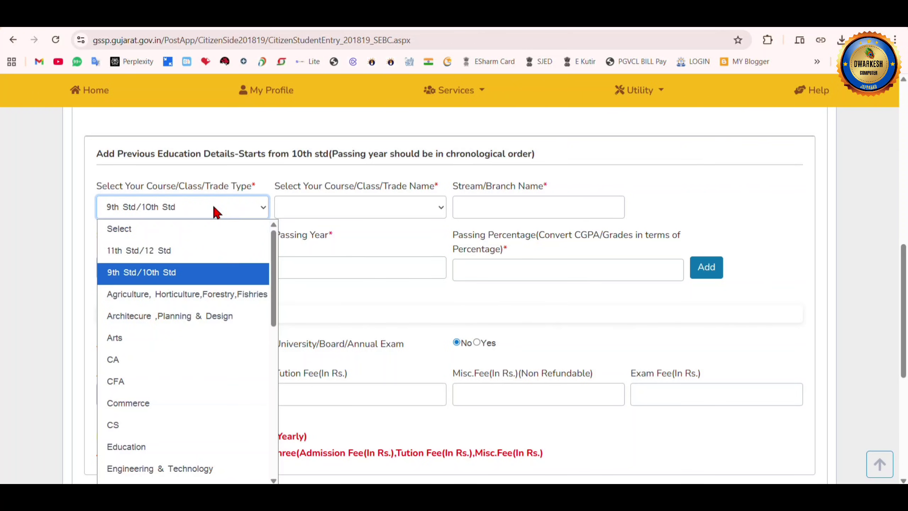
{"action": "key", "text": "Return"}
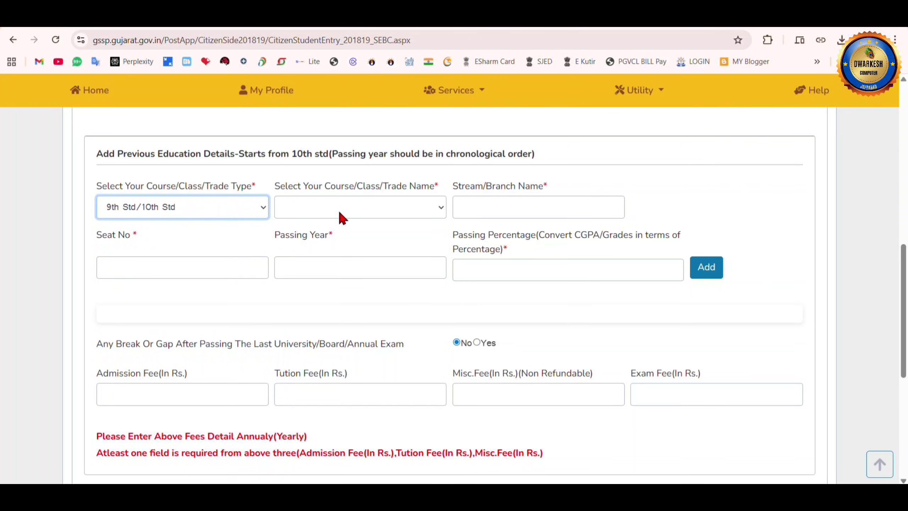
{"action": "left_click", "coordinate": [342, 215]}
{"action": "left_click", "coordinate": [343, 214]}
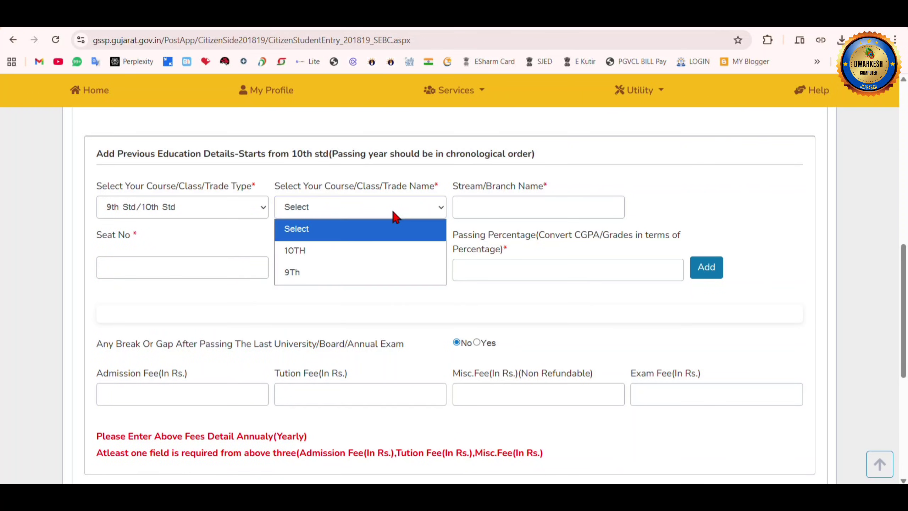
{"action": "left_click", "coordinate": [338, 254]}
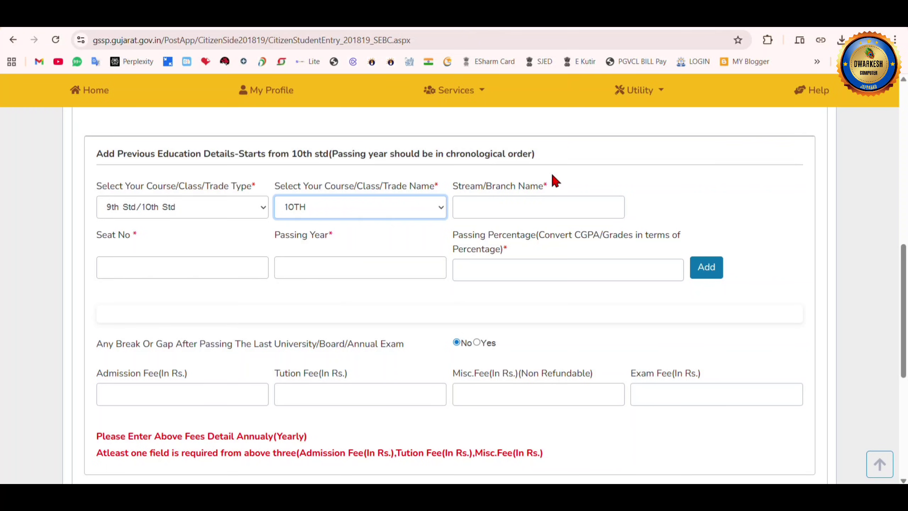
- Enter stream GSEB, the pasted seat number and passing year 2023, then switch to Calculator
{"action": "left_click", "coordinate": [509, 211]}
{"action": "type", "text": "GSEB"}
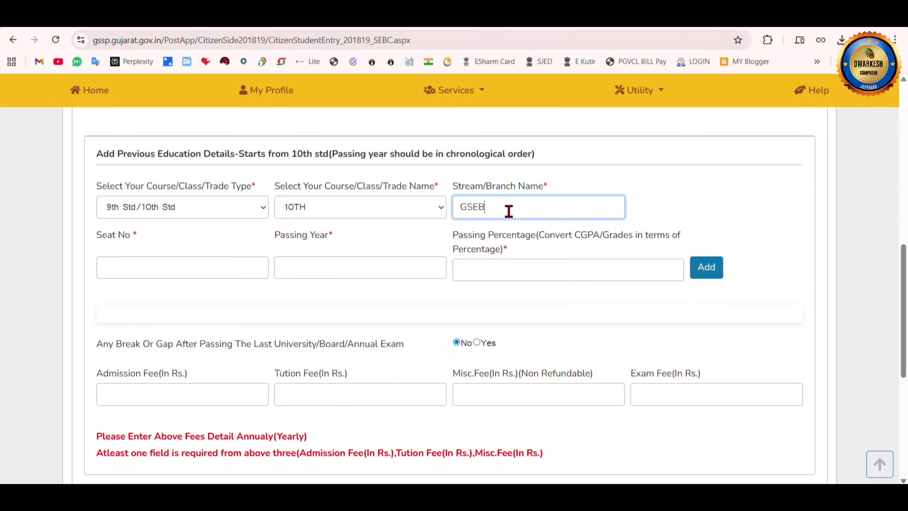
{"action": "key", "text": "Tab"}
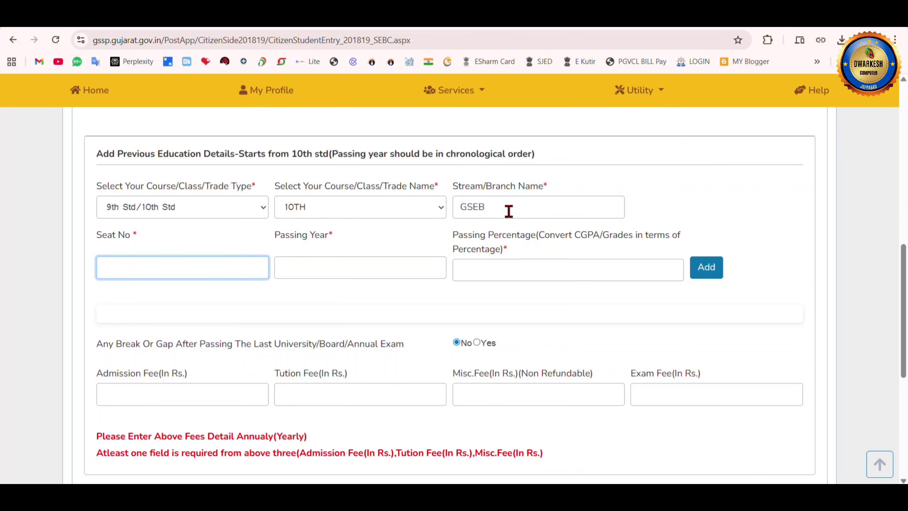
{"action": "left_click", "coordinate": [303, 259]}
{"action": "type", "text": "20"}
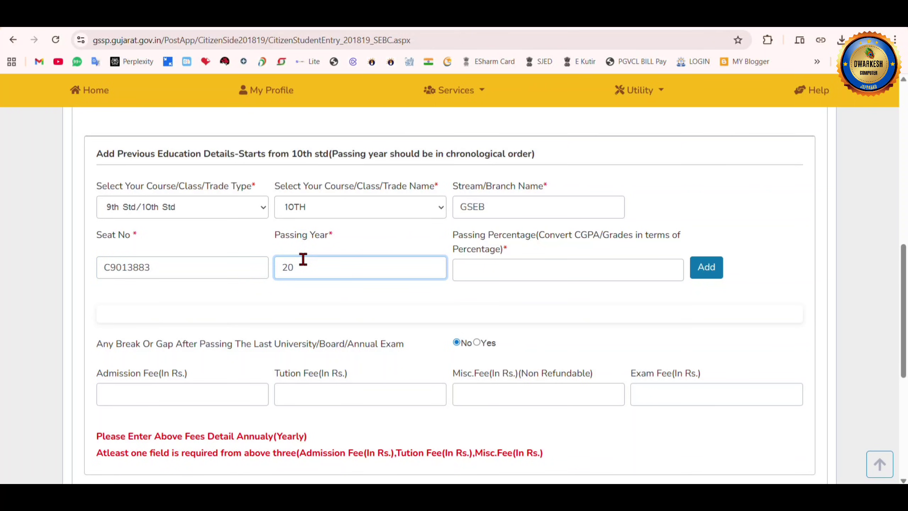
{"action": "type", "text": "23"}
{"action": "left_click", "coordinate": [470, 272]}
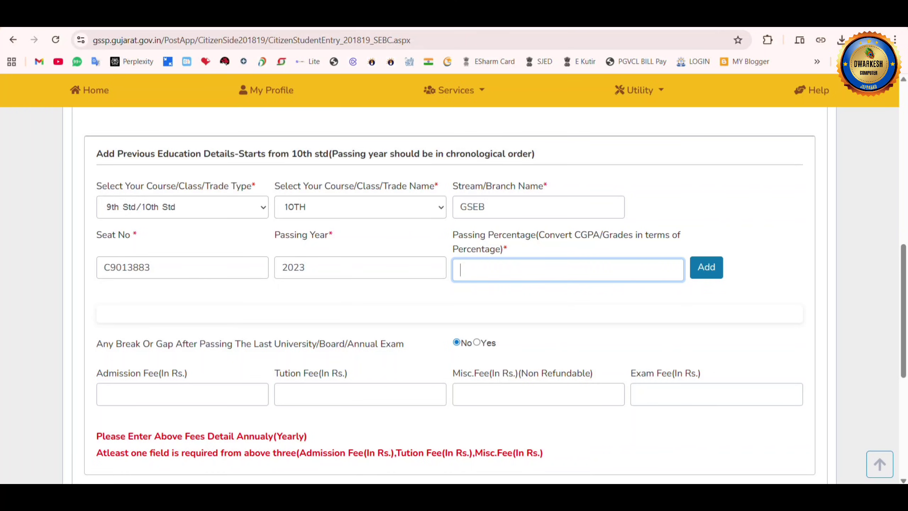
{"action": "key", "text": "alt+Tab"}
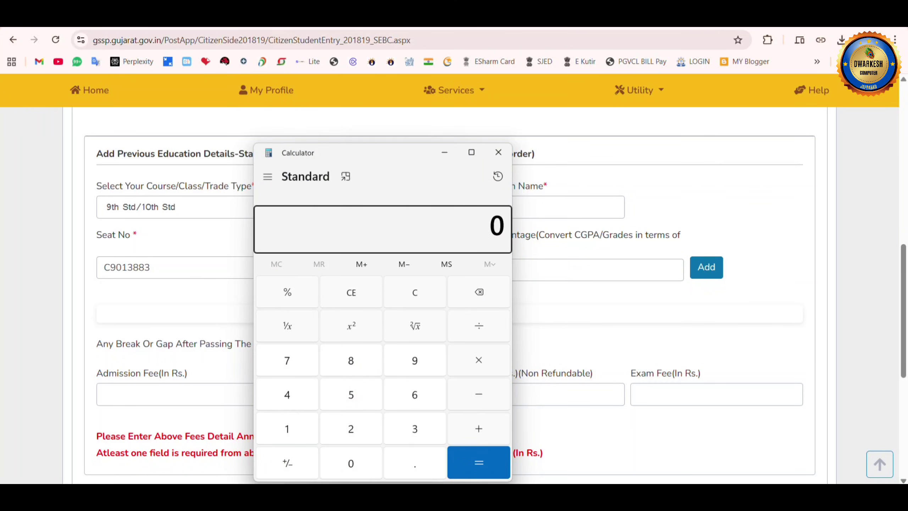
- Compute 455 ÷ 6 in Calculator, giving 75.8333333333333
{"action": "type", "text": "455"}
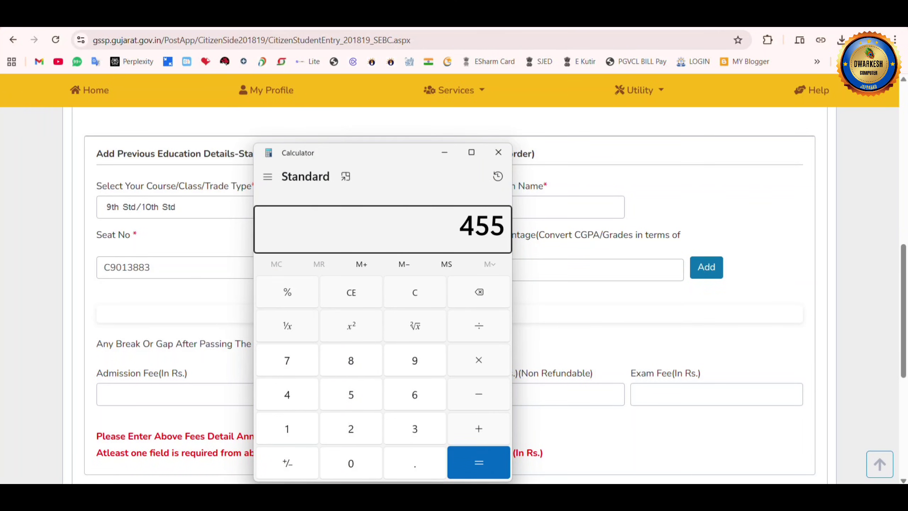
{"action": "key", "text": "slash"}
{"action": "type", "text": "6"}
{"action": "key", "text": "Return"}
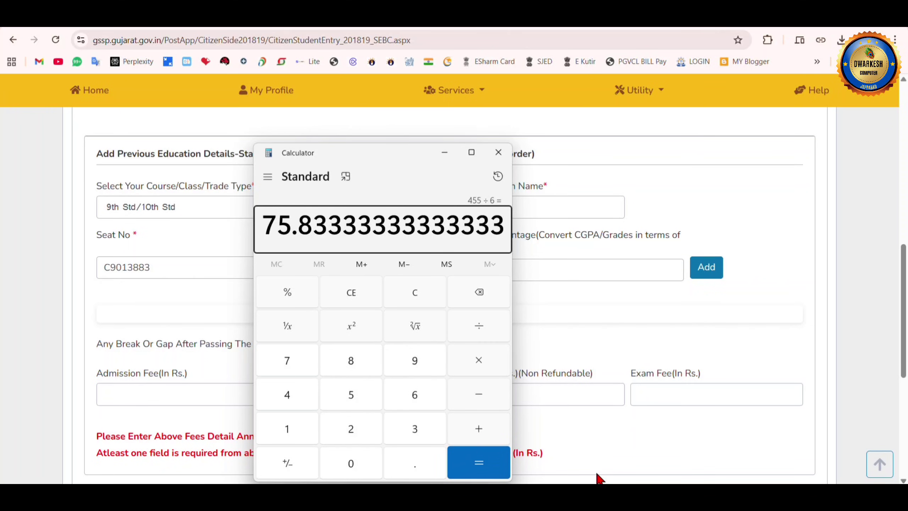
- Enter 75.83 as the 10th passing percentage and add the 10TH record to the table
{"action": "left_click", "coordinate": [583, 272]}
{"action": "type", "text": "75.8"}
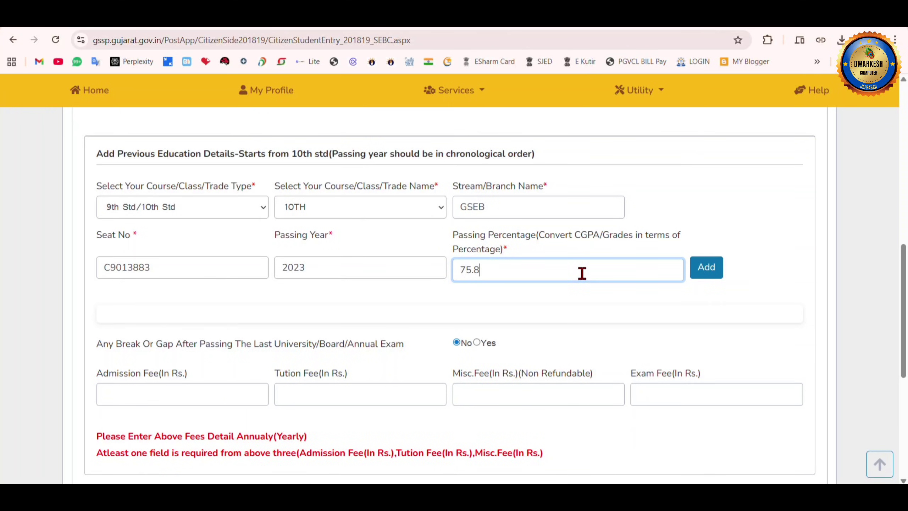
{"action": "type", "text": "3"}
{"action": "left_click", "coordinate": [703, 276]}
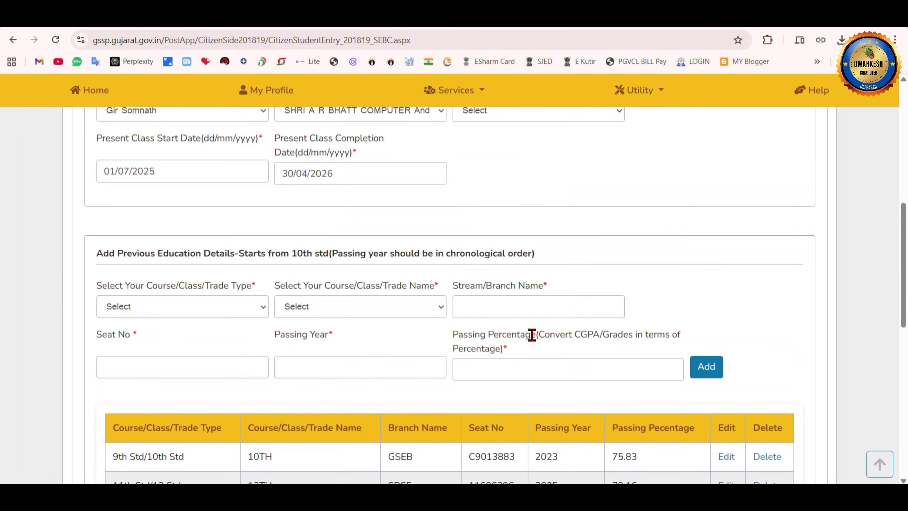
{"action": "scroll", "coordinate": [532, 335], "scroll_direction": "down", "scroll_amount": 5}
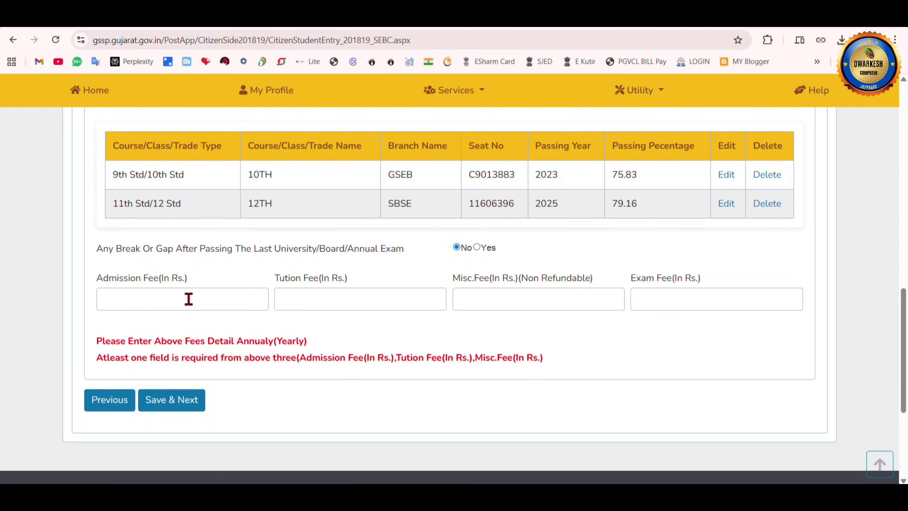
- Enter Admission Fee 0, Tution Fee 16000, Misc.Fee 1000 and Exam Fee 800
{"action": "left_click", "coordinate": [189, 299]}
{"action": "type", "text": "0"}
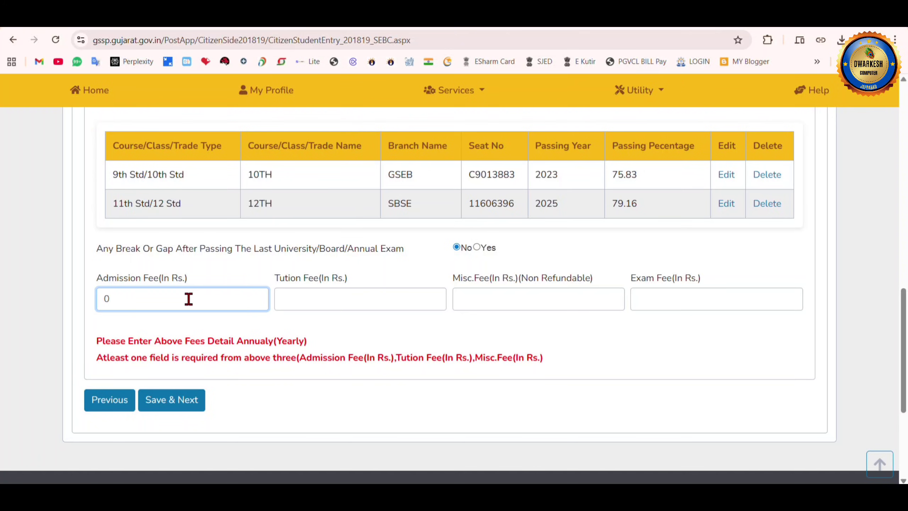
{"action": "key", "text": "Tab"}
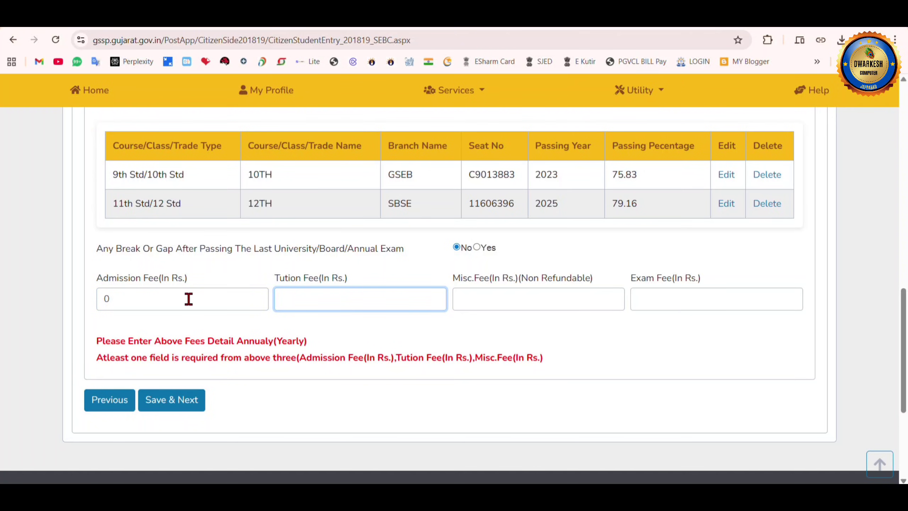
{"action": "type", "text": "16000"}
{"action": "left_click", "coordinate": [542, 304]}
{"action": "type", "text": "1"}
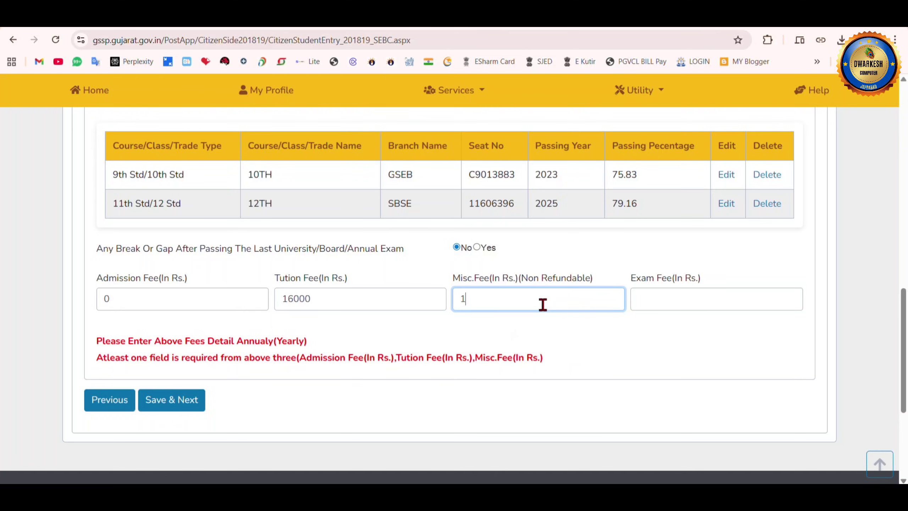
{"action": "type", "text": "000"}
{"action": "left_click", "coordinate": [663, 307]}
{"action": "type", "text": "800"}
{"action": "scroll", "coordinate": [473, 368], "scroll_direction": "up", "scroll_amount": 1}
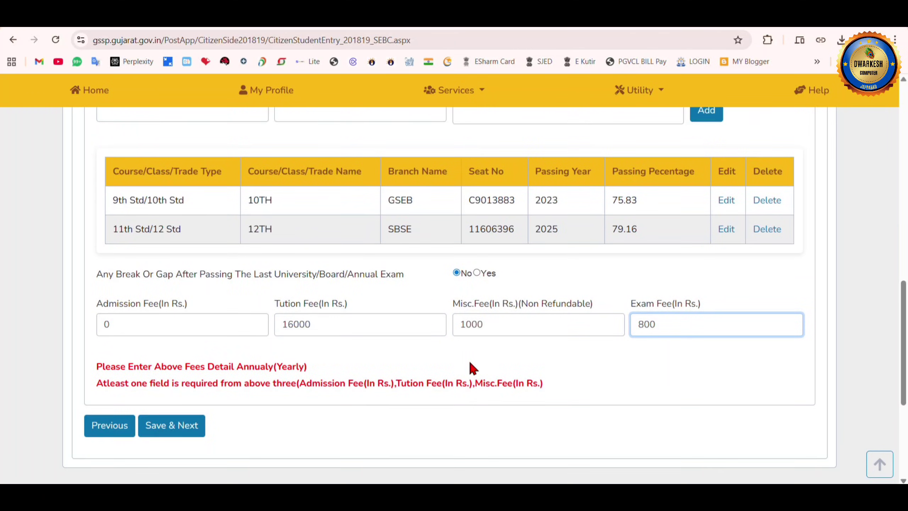
{"action": "scroll", "coordinate": [473, 369], "scroll_direction": "up", "scroll_amount": 15}
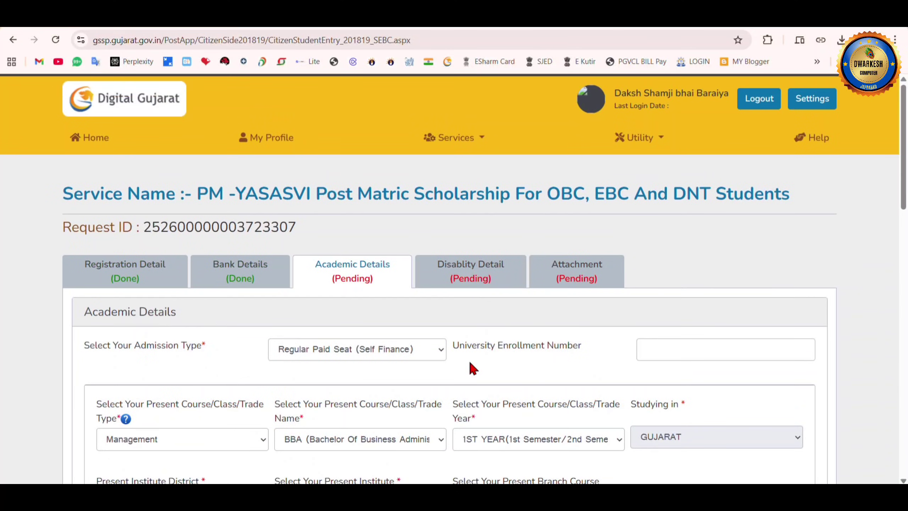
{"action": "scroll", "coordinate": [473, 369], "scroll_direction": "down", "scroll_amount": 16}
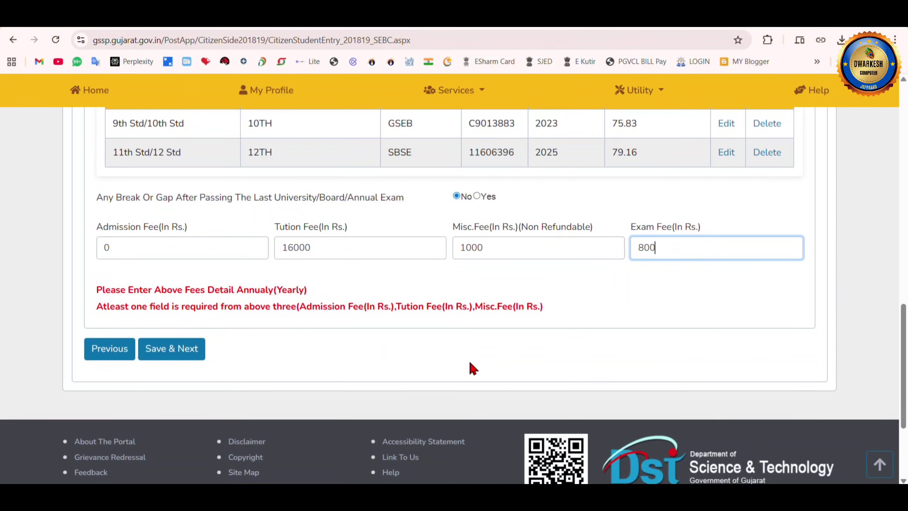
- Save the academic details and dismiss the 'Data Updated Successfully' alert
{"action": "left_click", "coordinate": [171, 351]}
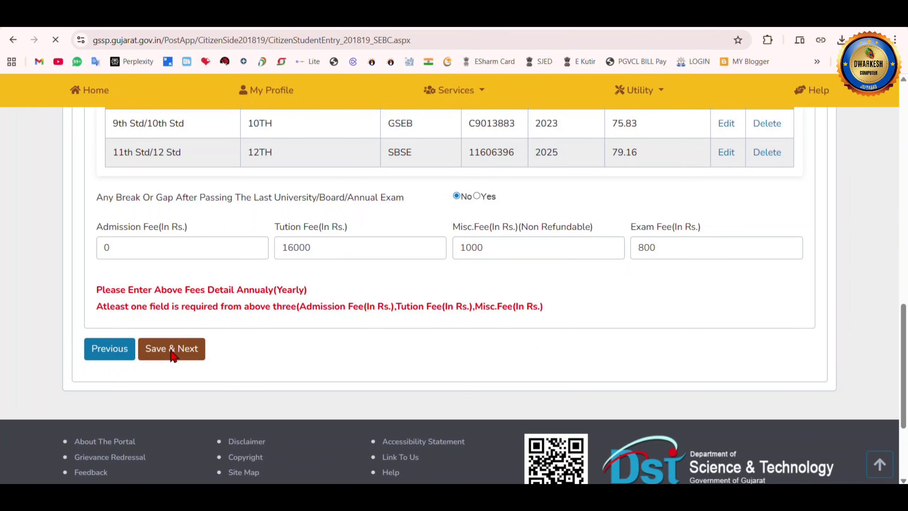
{"action": "key", "text": "Return"}
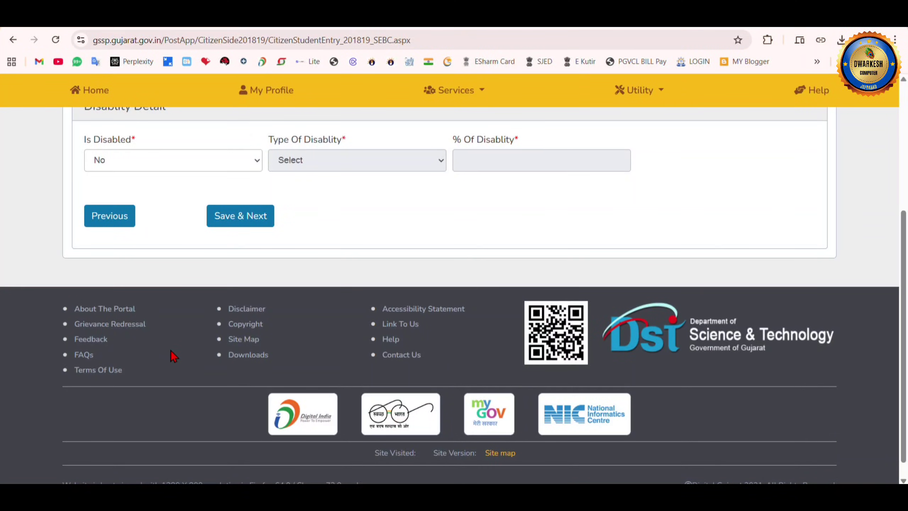
{"action": "scroll", "coordinate": [170, 350], "scroll_direction": "up", "scroll_amount": 4}
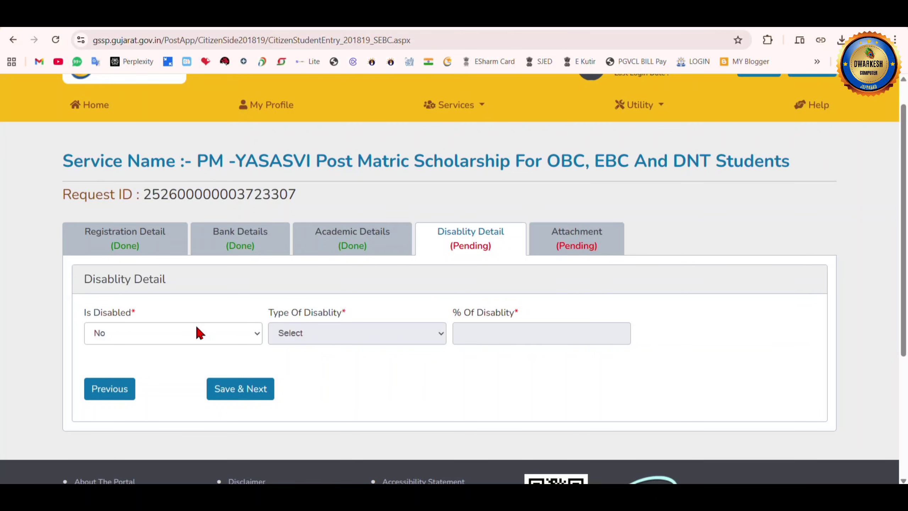
- Mark the applicant as disabled with type Intellectual Disability
{"action": "left_click", "coordinate": [196, 327]}
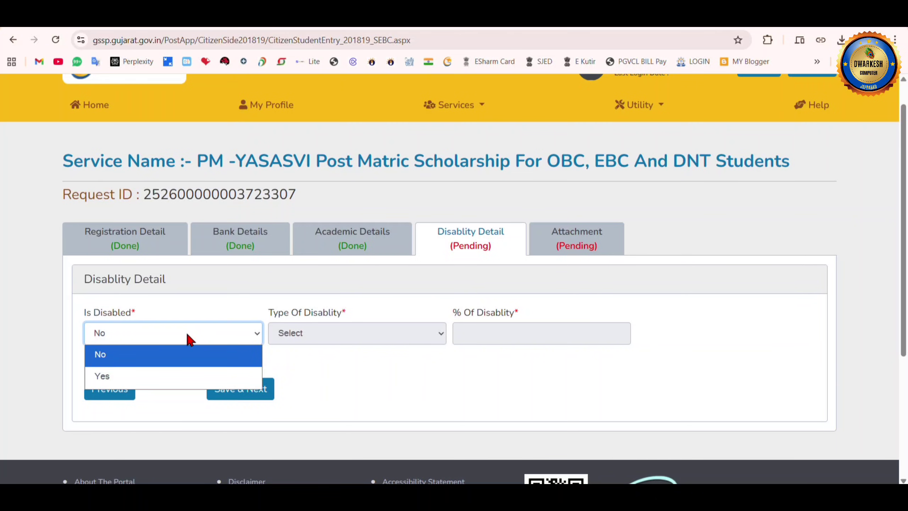
{"action": "left_click", "coordinate": [143, 376]}
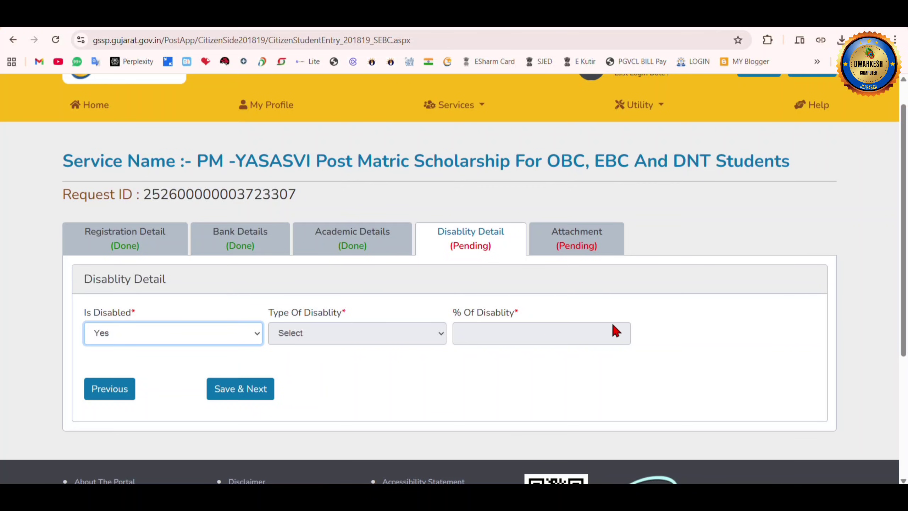
{"action": "left_click", "coordinate": [372, 333]}
{"action": "key", "text": "Down"}
{"action": "key", "text": "Down"}
{"action": "key", "text": "Down"}
{"action": "key", "text": "Down"}
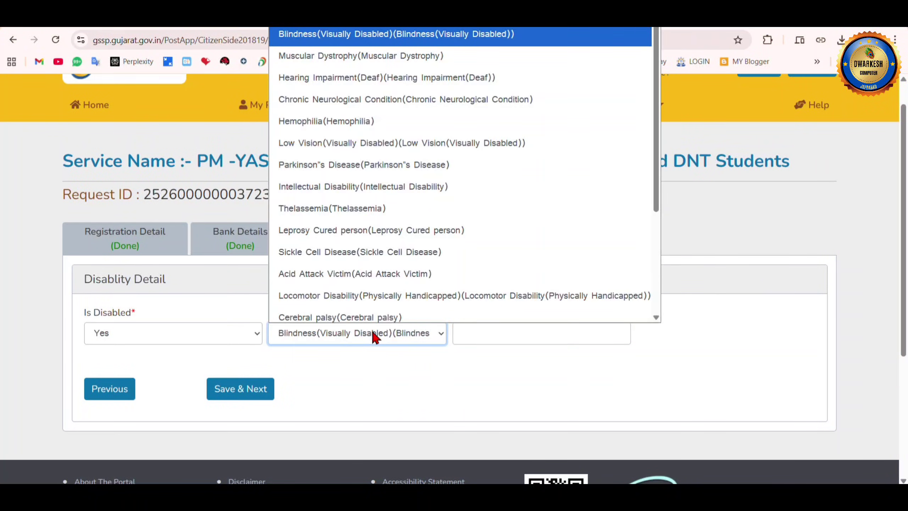
{"action": "key", "text": "Down"}
{"action": "key", "text": "Down"}
{"action": "key", "text": "Down"}
{"action": "key", "text": "Down"}
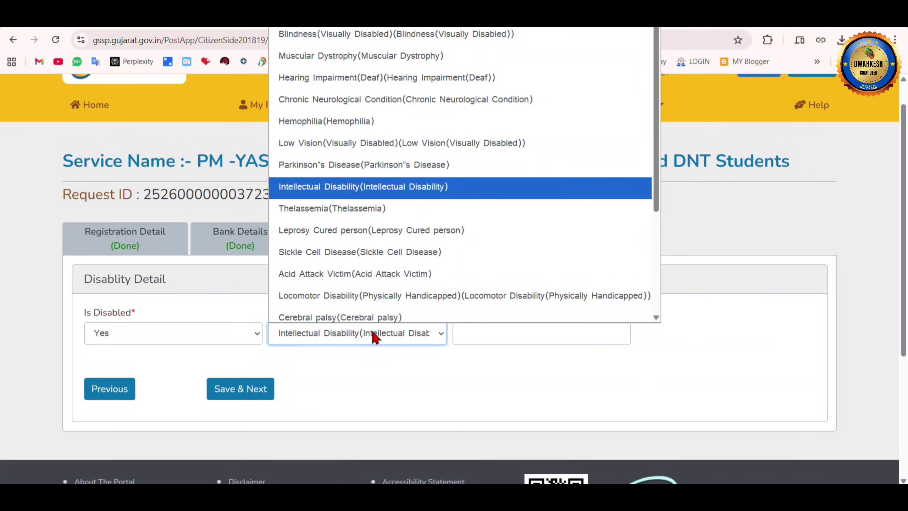
{"action": "left_click", "coordinate": [509, 361]}
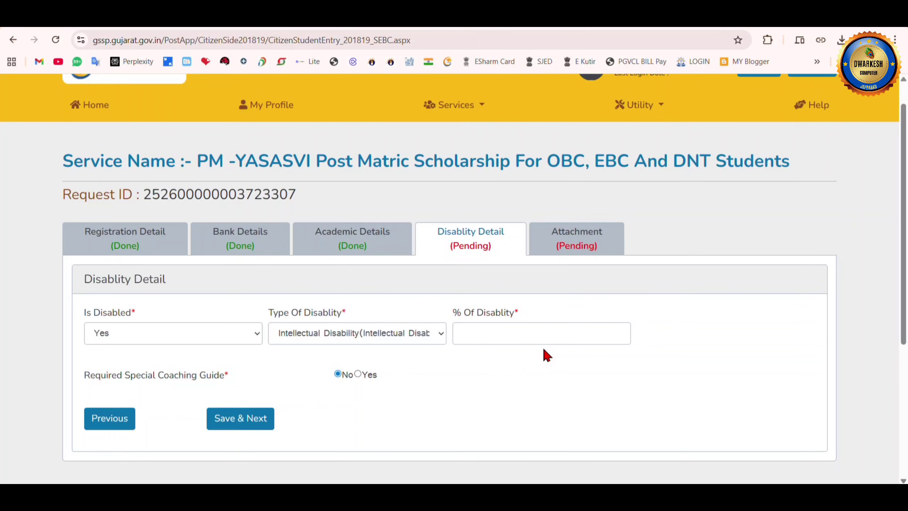
- Change Is Disabled back to No and save the disability details
{"action": "left_click", "coordinate": [114, 339]}
{"action": "left_click", "coordinate": [114, 339]}
{"action": "left_click", "coordinate": [114, 341]}
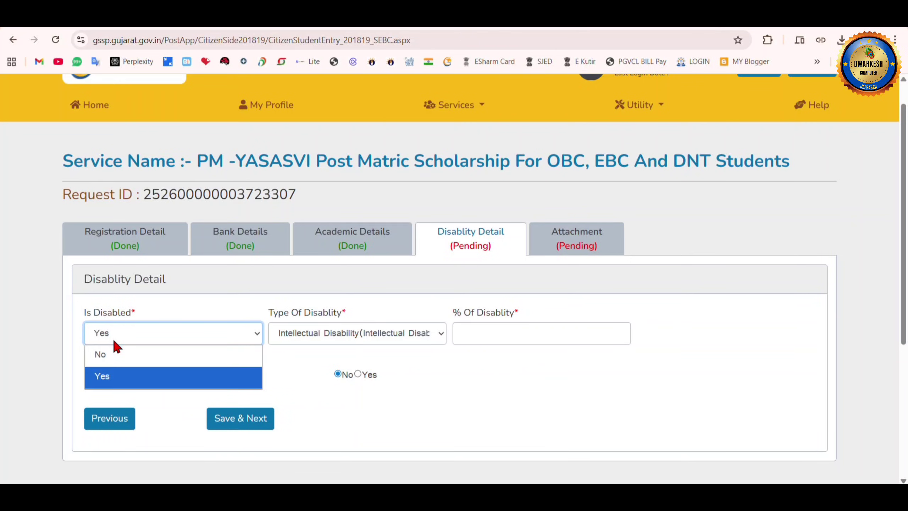
{"action": "left_click", "coordinate": [115, 354]}
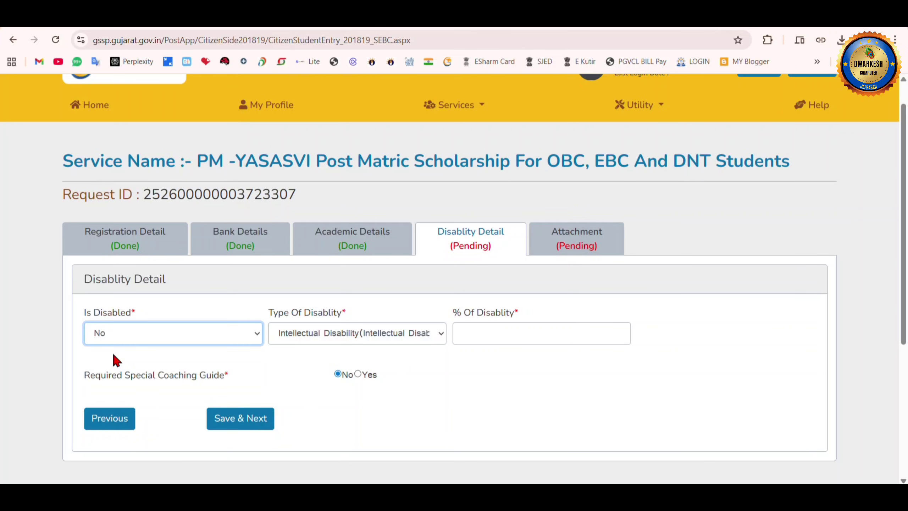
{"action": "left_click", "coordinate": [240, 388]}
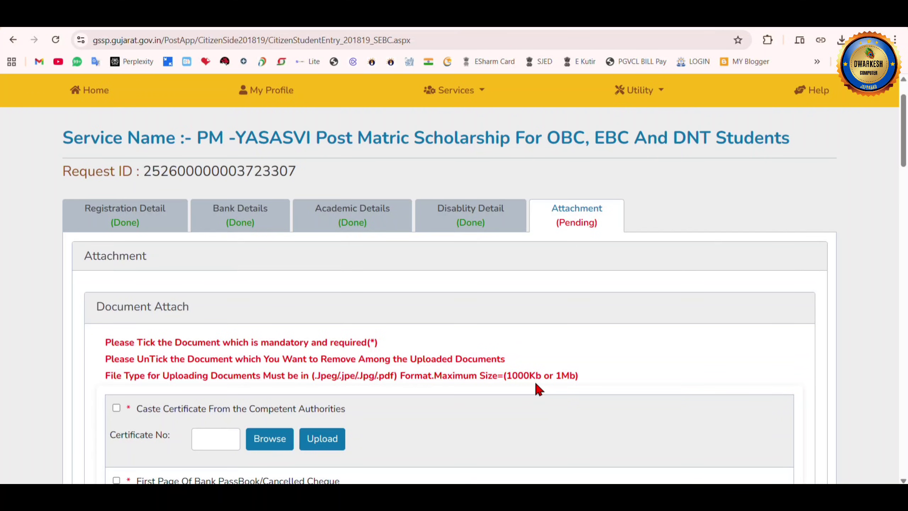
- Choose and upload the caste certificate image, then view its preview
{"action": "scroll", "coordinate": [534, 381], "scroll_direction": "down", "scroll_amount": 3}
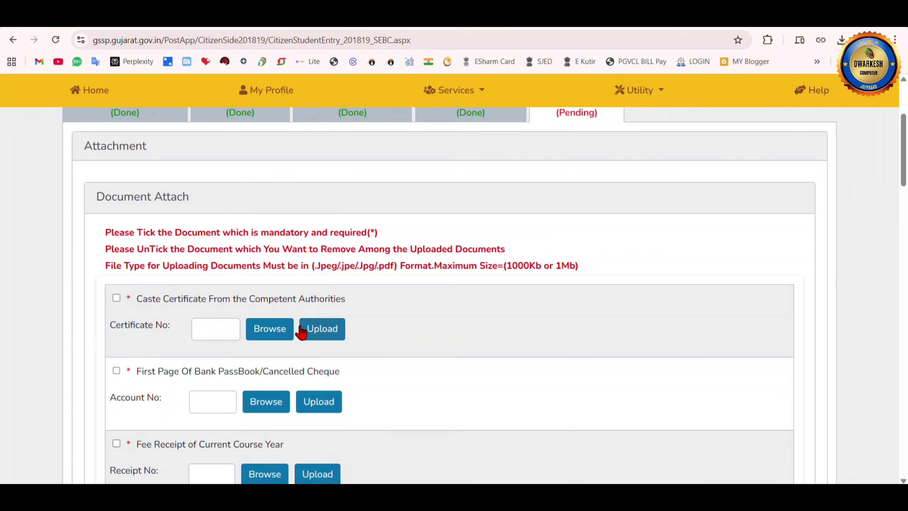
{"action": "left_click", "coordinate": [279, 334]}
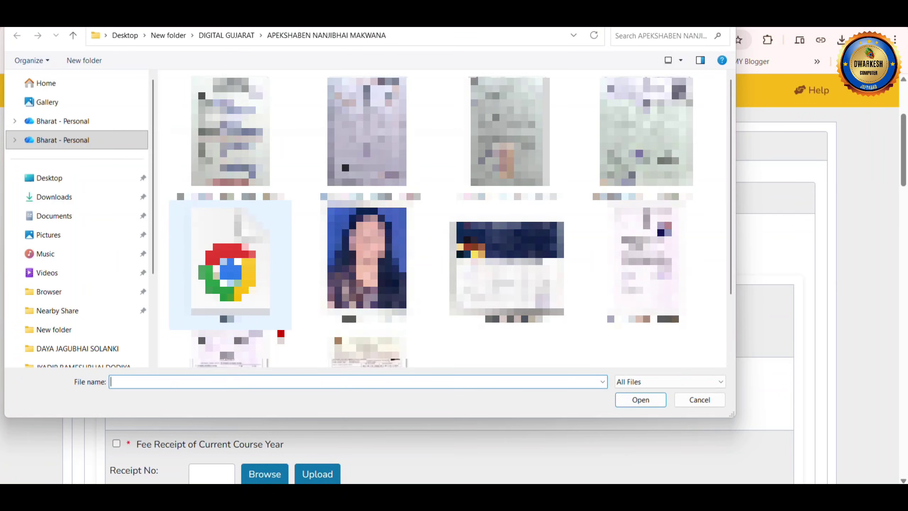
{"action": "left_click", "coordinate": [508, 260]}
{"action": "left_click", "coordinate": [640, 399]}
{"action": "left_click", "coordinate": [329, 338]}
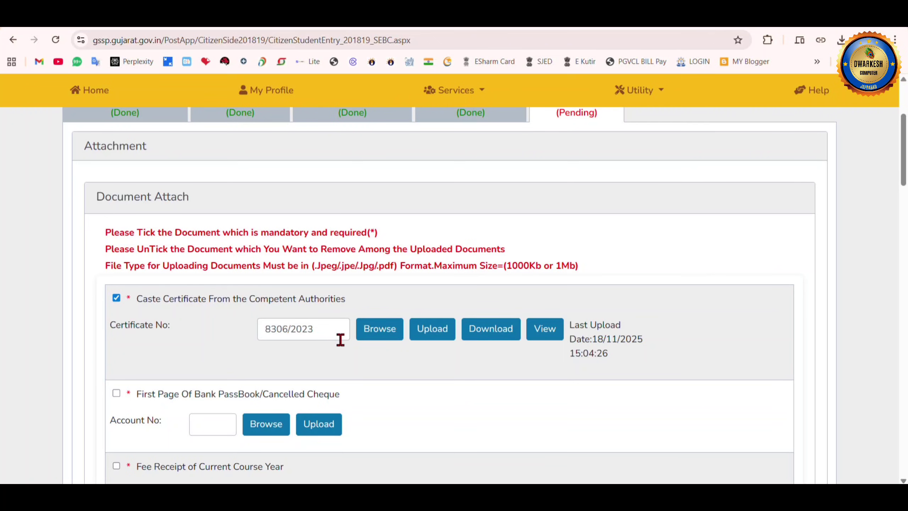
{"action": "left_click", "coordinate": [540, 338]}
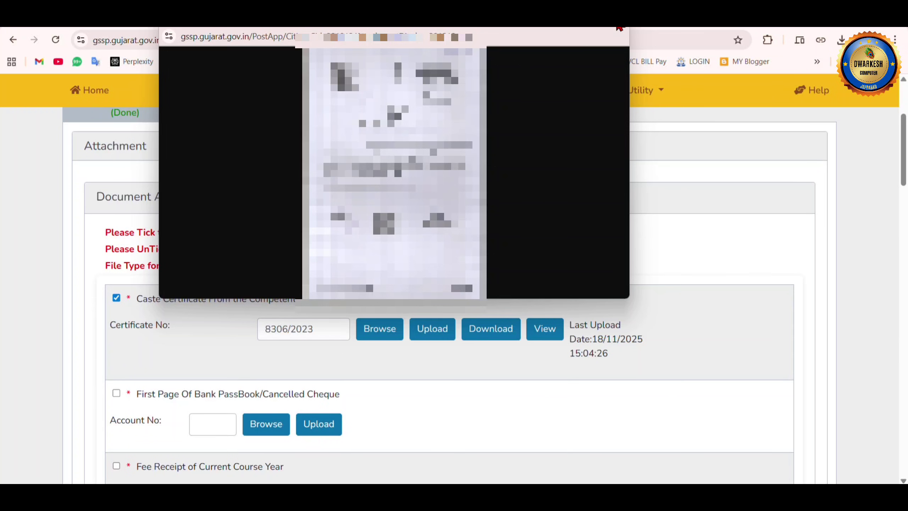
{"action": "left_click", "coordinate": [619, 29]}
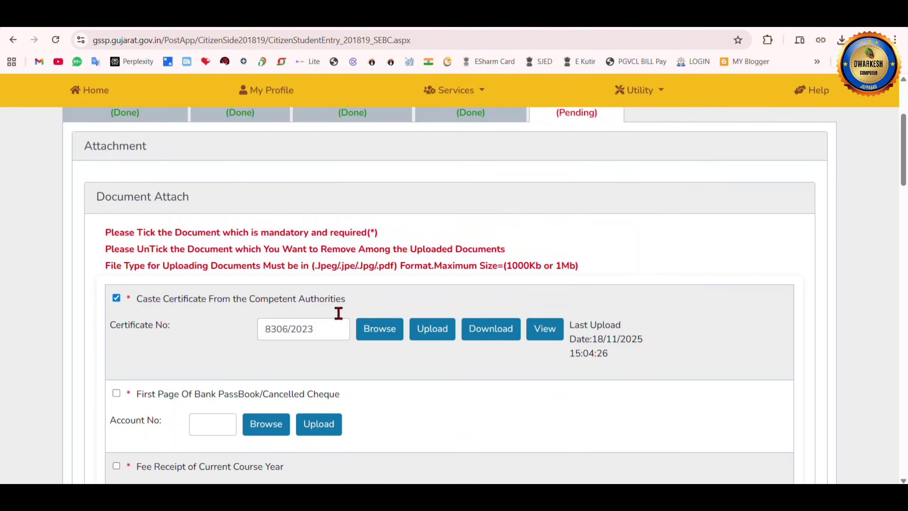
{"action": "scroll", "coordinate": [254, 367], "scroll_direction": "down", "scroll_amount": 5}
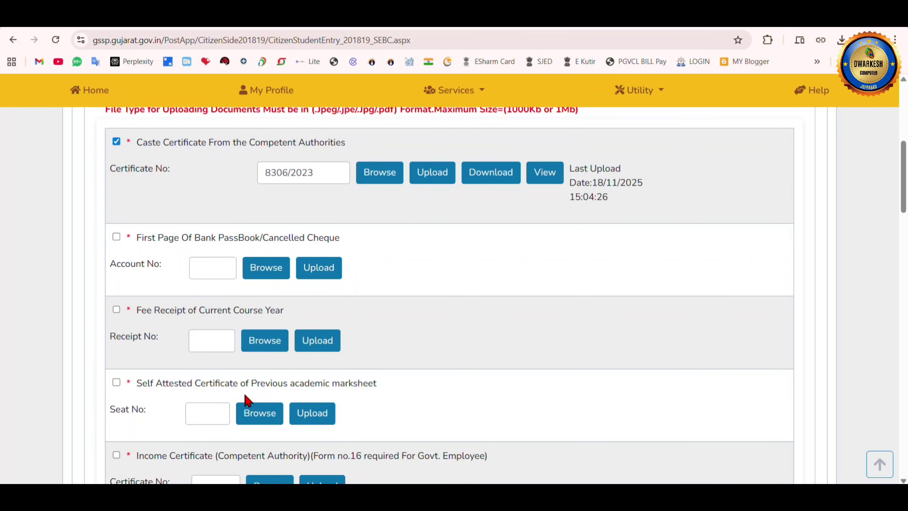
{"action": "scroll", "coordinate": [344, 382], "scroll_direction": "down", "scroll_amount": 3}
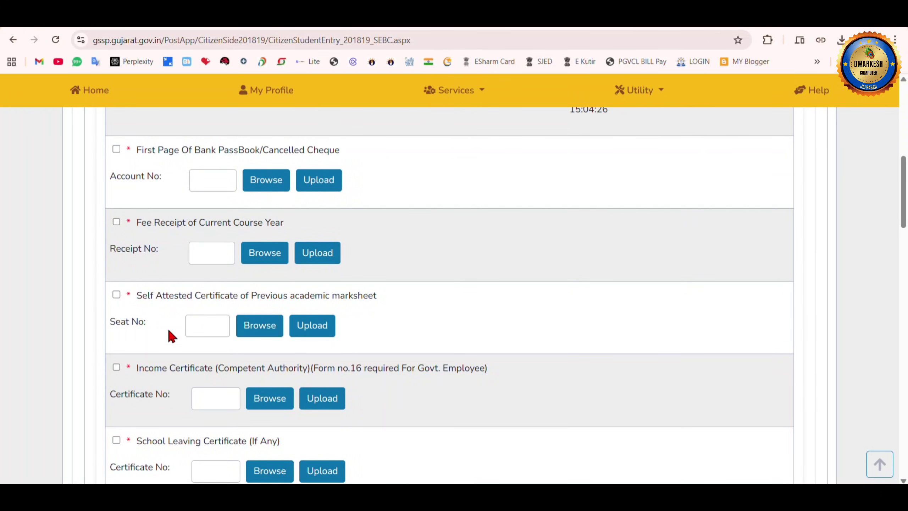
{"action": "scroll", "coordinate": [170, 335], "scroll_direction": "down", "scroll_amount": 3}
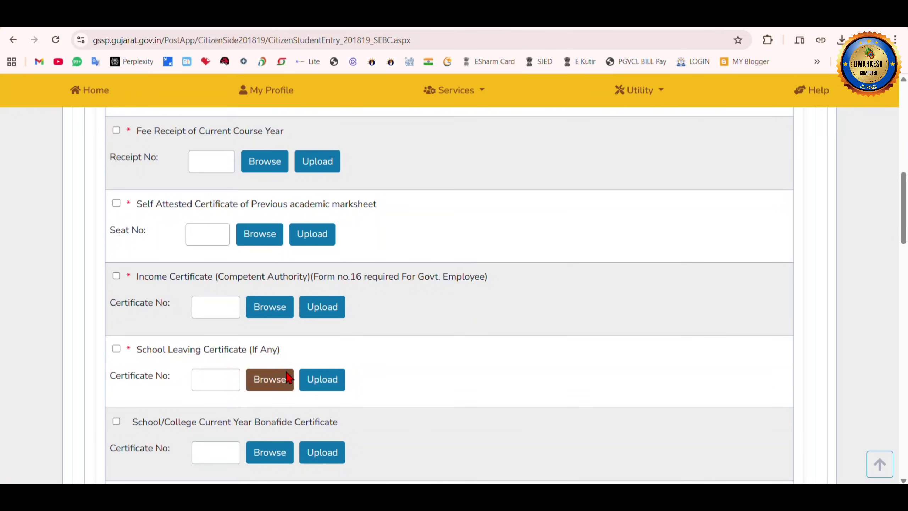
{"action": "scroll", "coordinate": [288, 378], "scroll_direction": "down", "scroll_amount": 2}
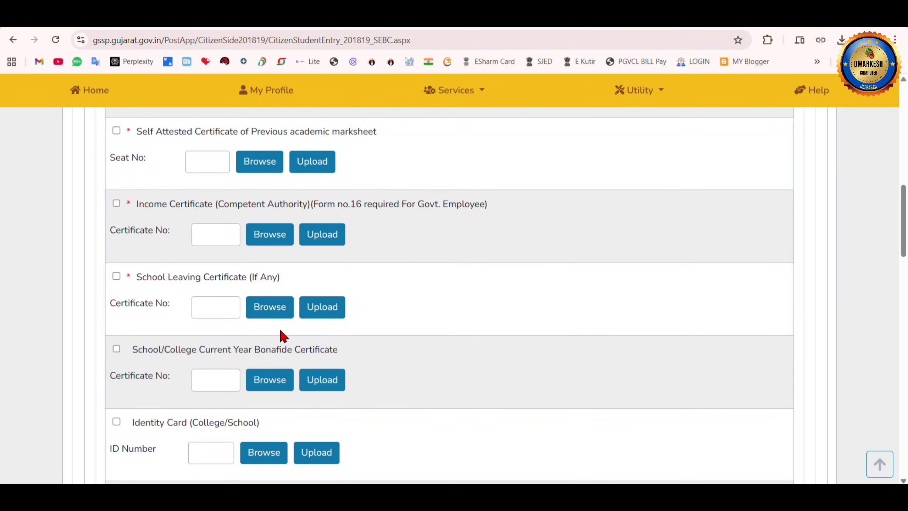
{"action": "scroll", "coordinate": [223, 298], "scroll_direction": "down", "scroll_amount": 1}
{"action": "scroll", "coordinate": [225, 298], "scroll_direction": "down", "scroll_amount": 4}
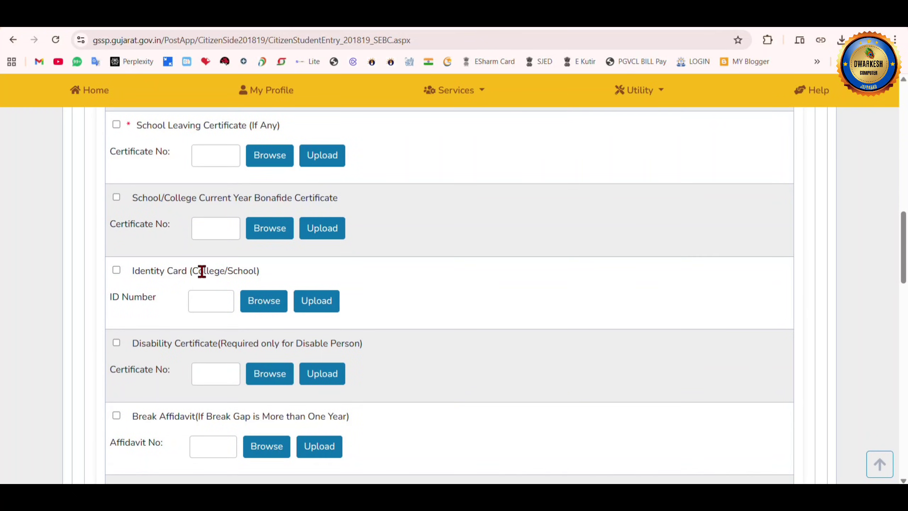
{"action": "scroll", "coordinate": [203, 338], "scroll_direction": "down", "scroll_amount": 2}
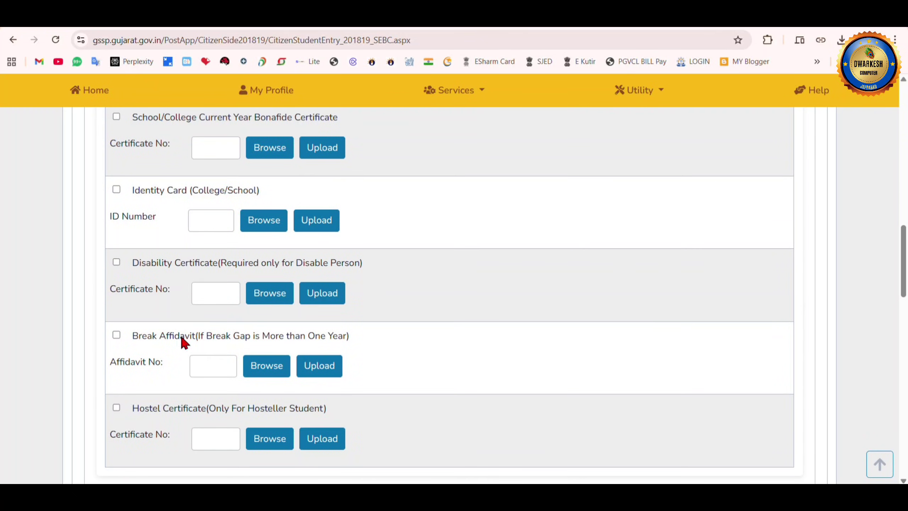
{"action": "scroll", "coordinate": [195, 368], "scroll_direction": "down", "scroll_amount": 2}
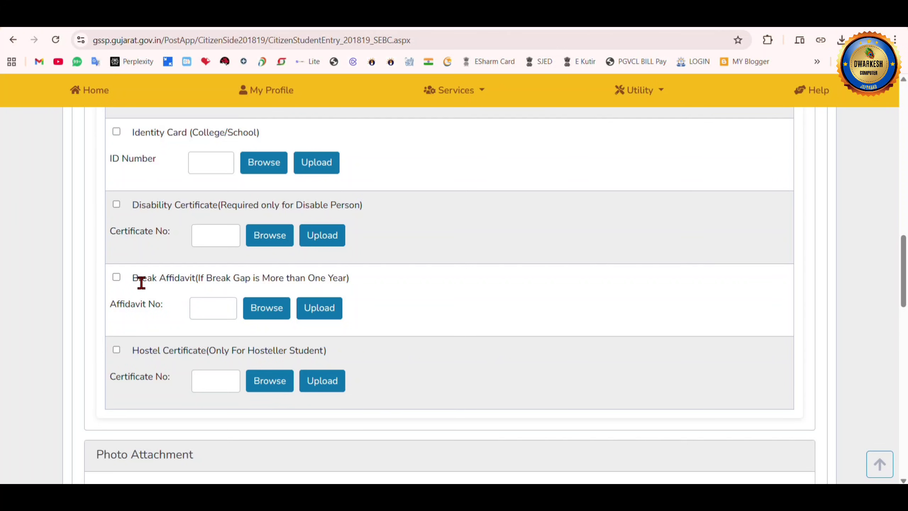
{"action": "scroll", "coordinate": [364, 275], "scroll_direction": "up", "scroll_amount": 10}
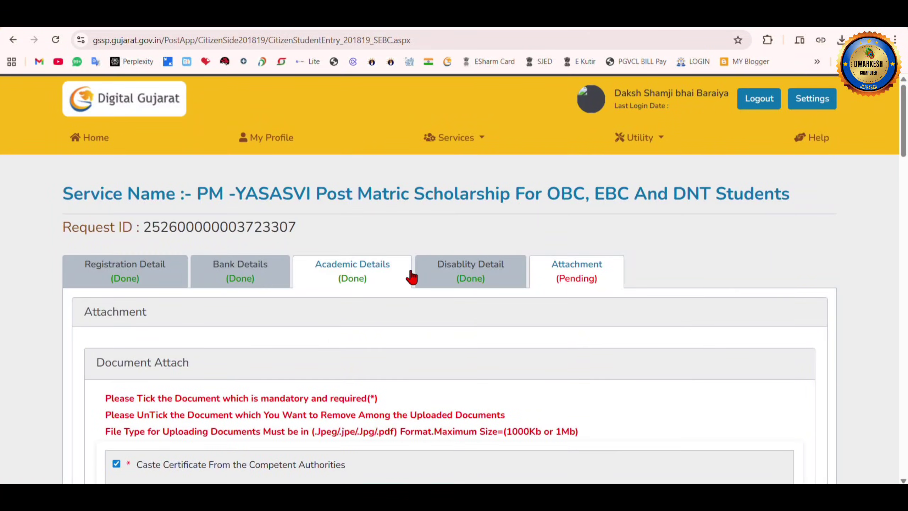
- In Academic Details, set the study-gap option to No, save, and dismiss the success alert
{"action": "left_click", "coordinate": [325, 279]}
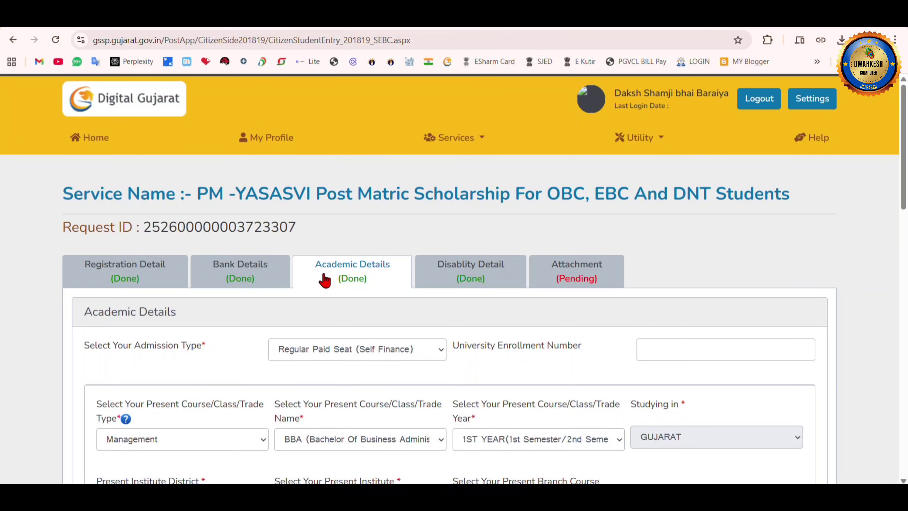
{"action": "scroll", "coordinate": [325, 281], "scroll_direction": "down", "scroll_amount": 6}
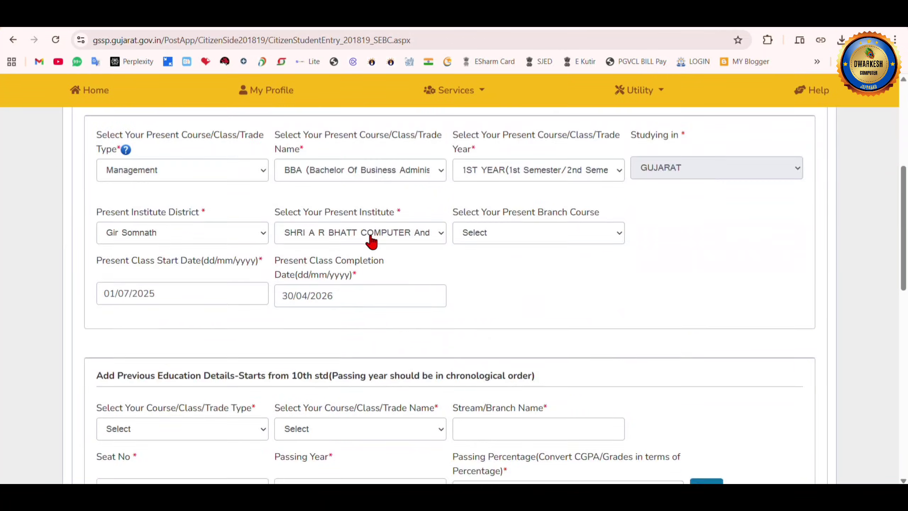
{"action": "scroll", "coordinate": [372, 242], "scroll_direction": "down", "scroll_amount": 10}
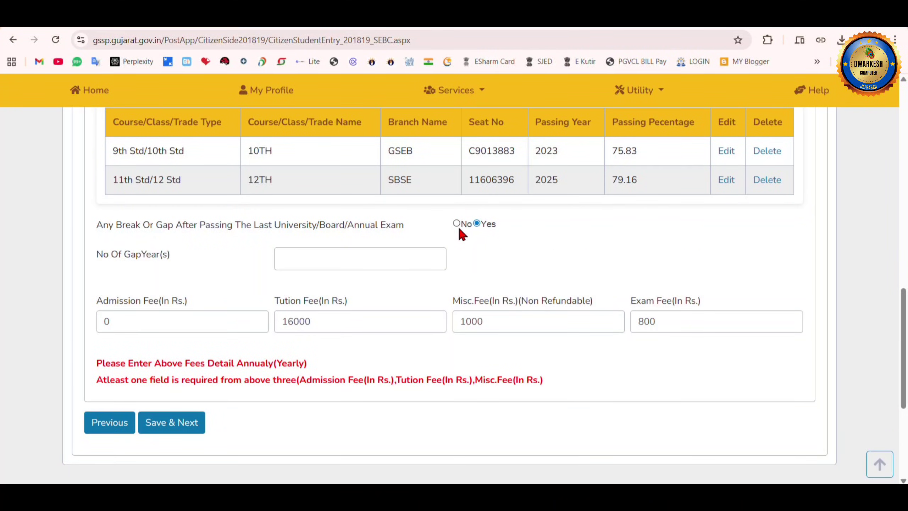
{"action": "left_click", "coordinate": [380, 259]}
{"action": "type", "text": "01"}
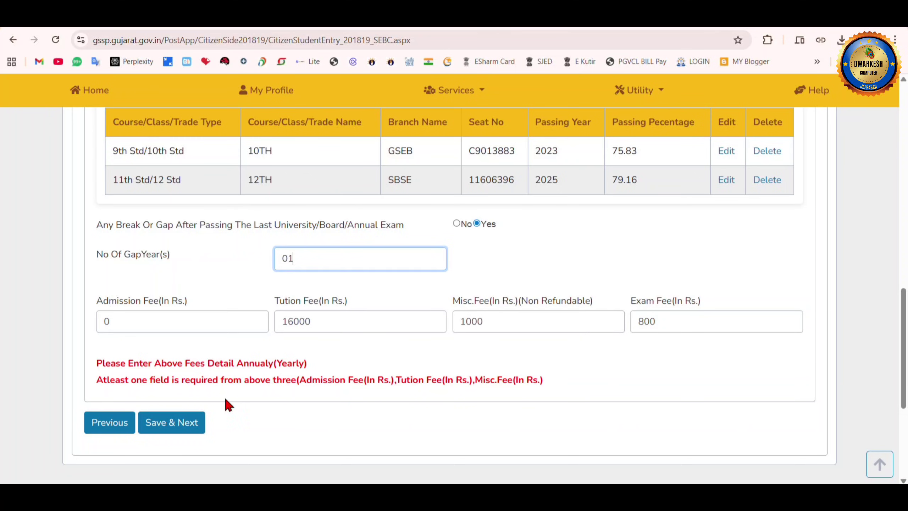
{"action": "left_click", "coordinate": [457, 223]}
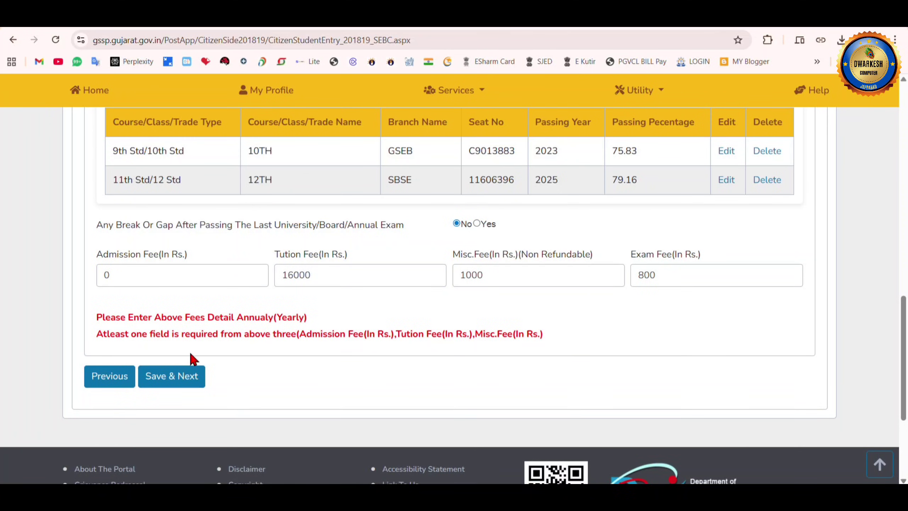
{"action": "left_click", "coordinate": [181, 382]}
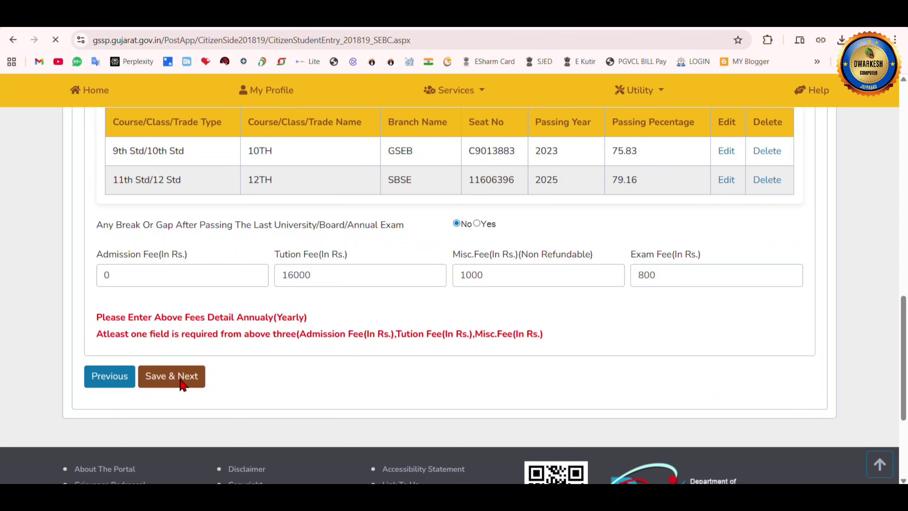
{"action": "key", "text": "Return"}
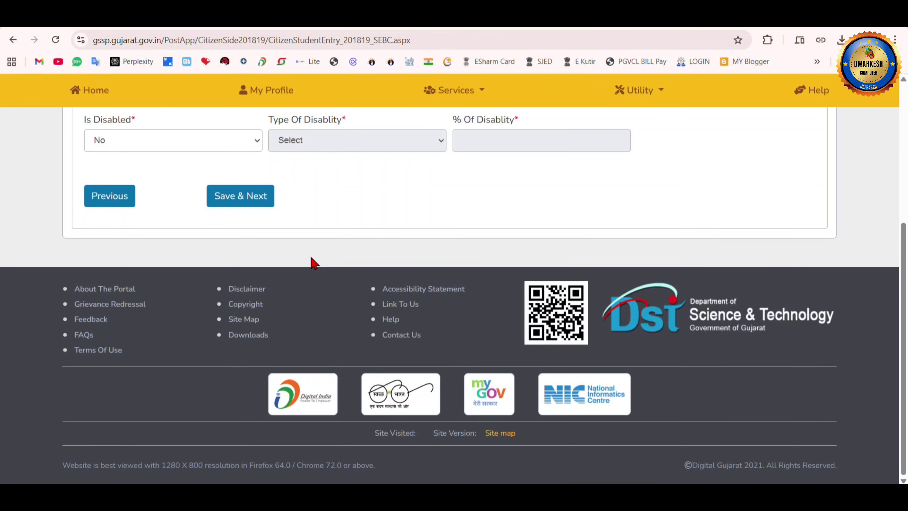
- Save the disability details, save the application as a draft and open its printable PDF
{"action": "left_click", "coordinate": [256, 205]}
{"action": "scroll", "coordinate": [427, 161], "scroll_direction": "down", "scroll_amount": 3}
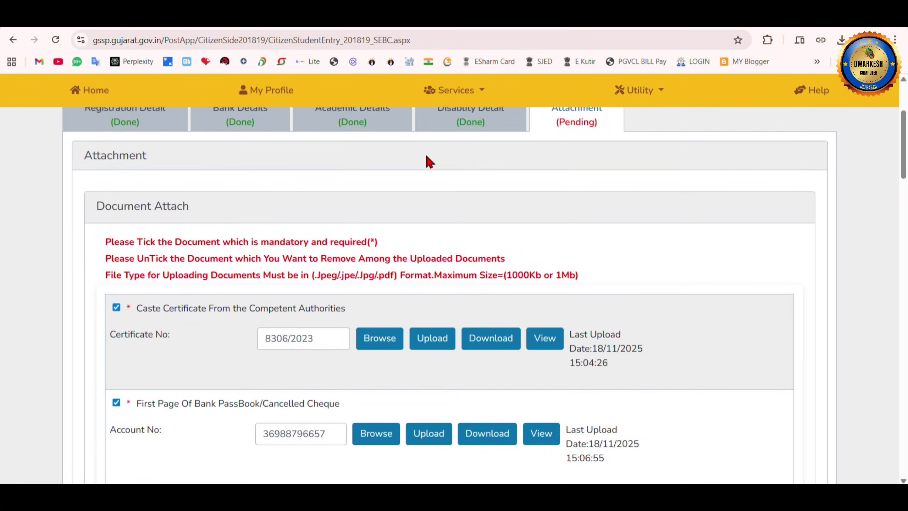
{"action": "scroll", "coordinate": [426, 156], "scroll_direction": "down", "scroll_amount": 5}
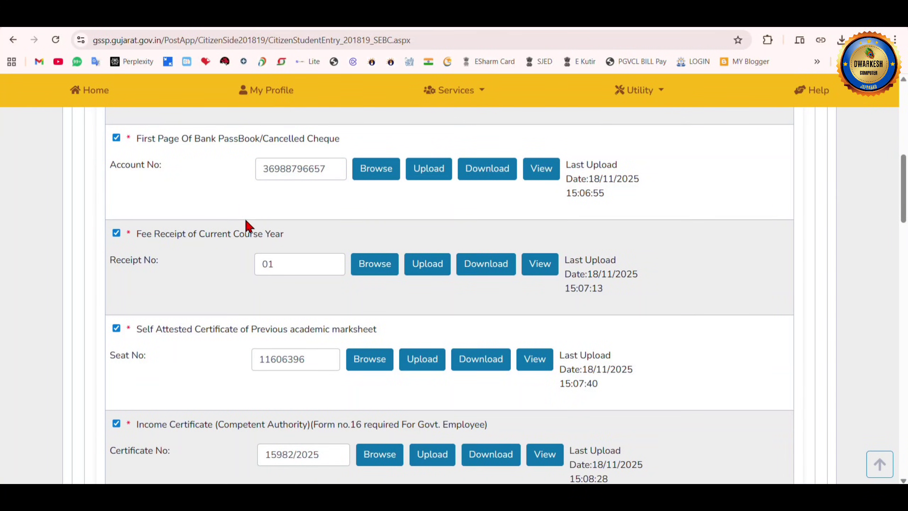
{"action": "scroll", "coordinate": [244, 217], "scroll_direction": "down", "scroll_amount": 4}
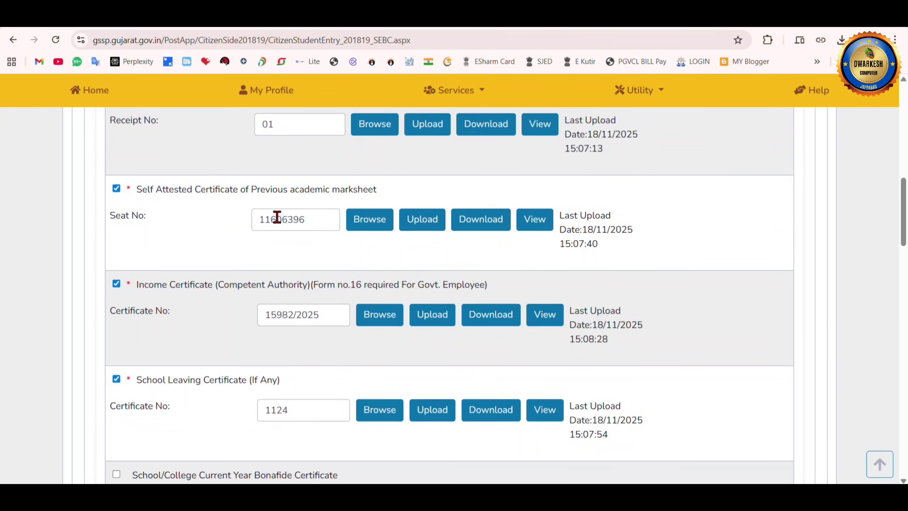
{"action": "scroll", "coordinate": [382, 254], "scroll_direction": "down", "scroll_amount": 20}
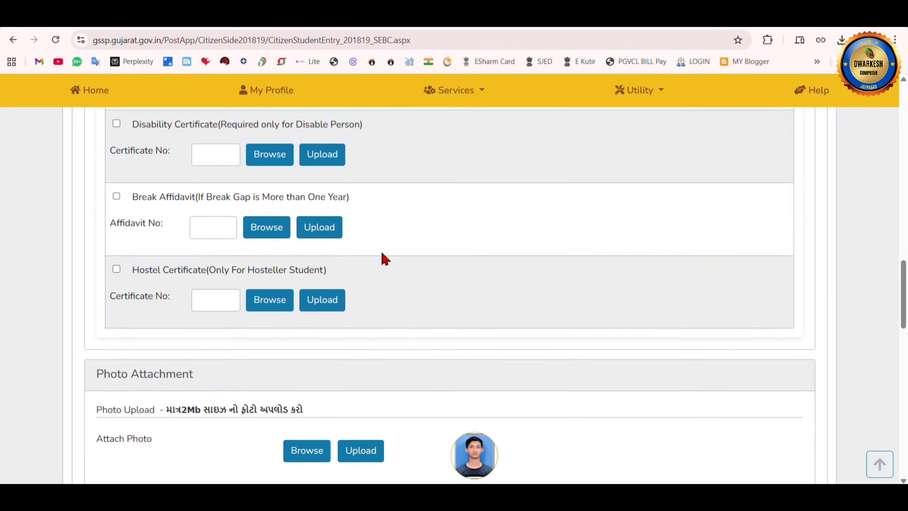
{"action": "scroll", "coordinate": [382, 254], "scroll_direction": "down", "scroll_amount": 13}
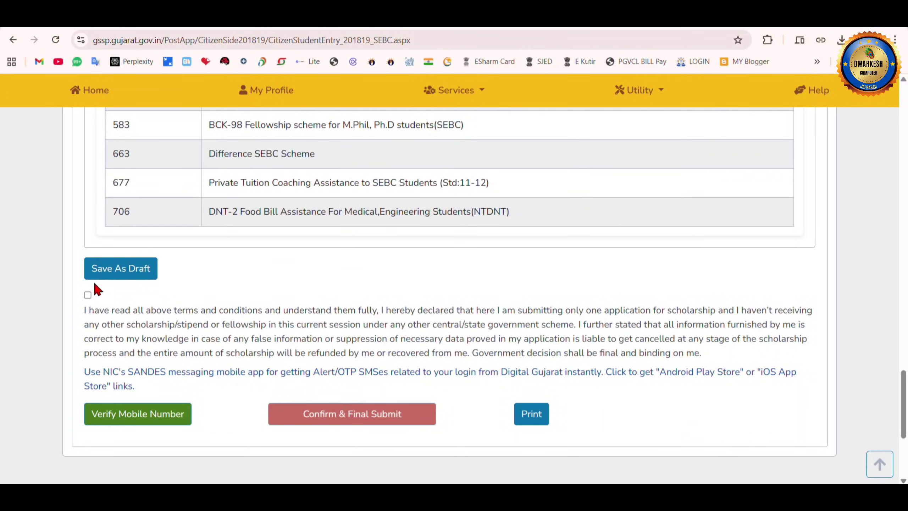
{"action": "left_click", "coordinate": [121, 274]}
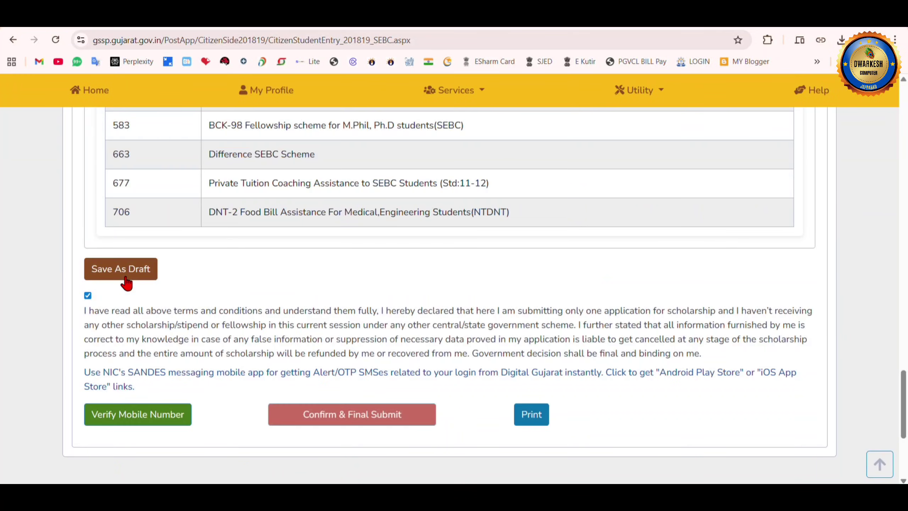
{"action": "left_click", "coordinate": [544, 422]}
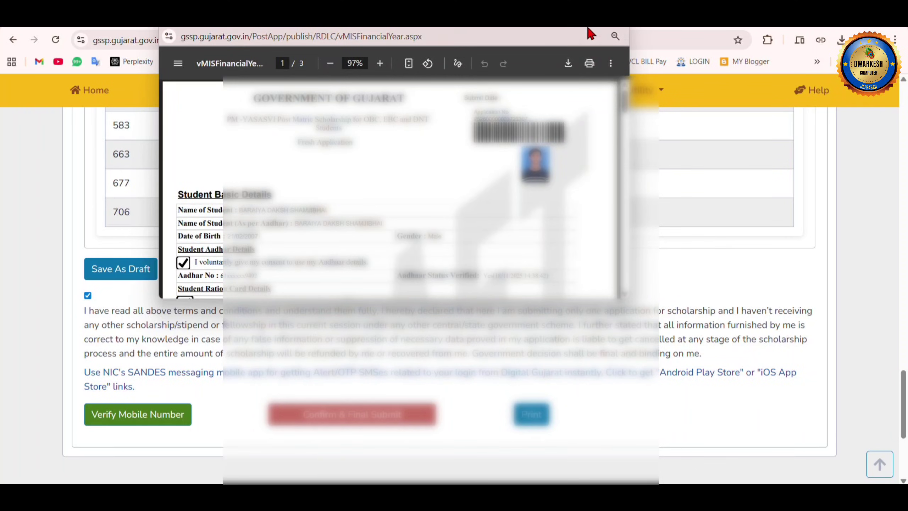
{"action": "double_click", "coordinate": [589, 33]}
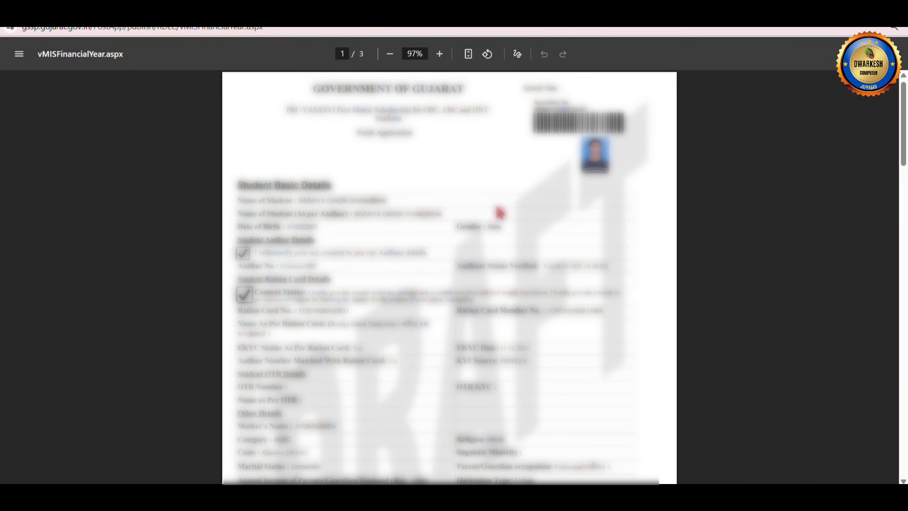
{"action": "scroll", "coordinate": [499, 212], "scroll_direction": "down", "scroll_amount": 5}
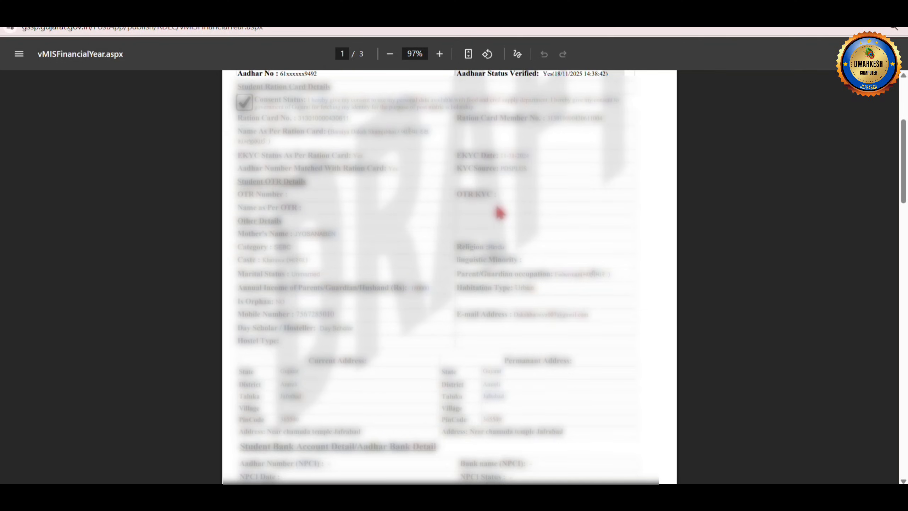
{"action": "scroll", "coordinate": [500, 212], "scroll_direction": "down", "scroll_amount": 5}
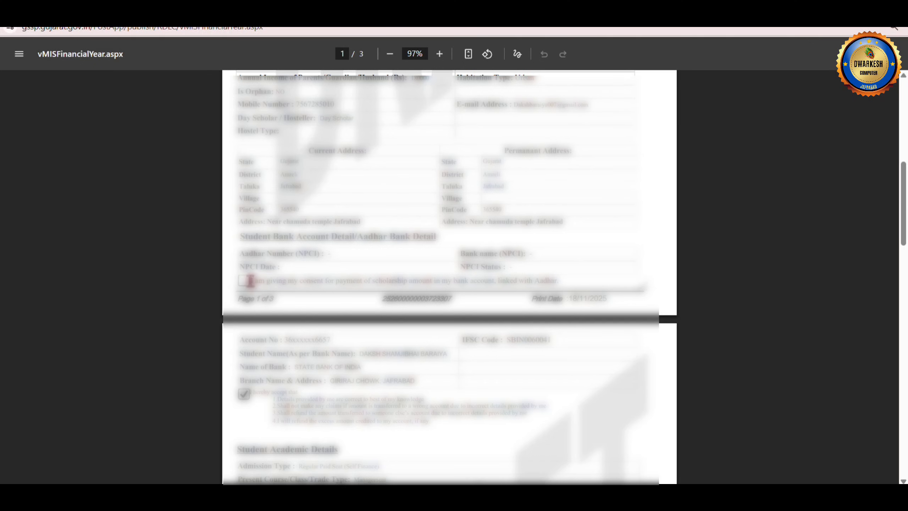
{"action": "scroll", "coordinate": [400, 360], "scroll_direction": "down", "scroll_amount": 12}
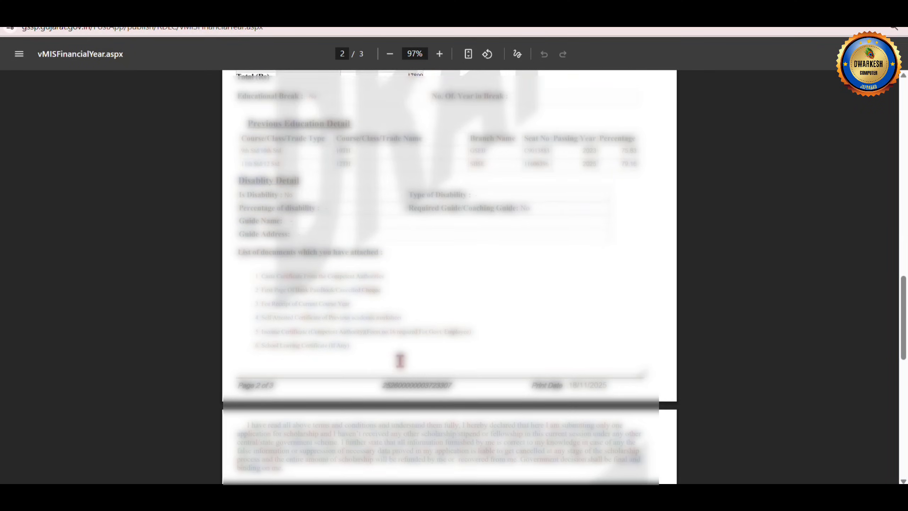
{"action": "scroll", "coordinate": [400, 360], "scroll_direction": "down", "scroll_amount": 10}
{"action": "scroll", "coordinate": [400, 361], "scroll_direction": "up", "scroll_amount": 20}
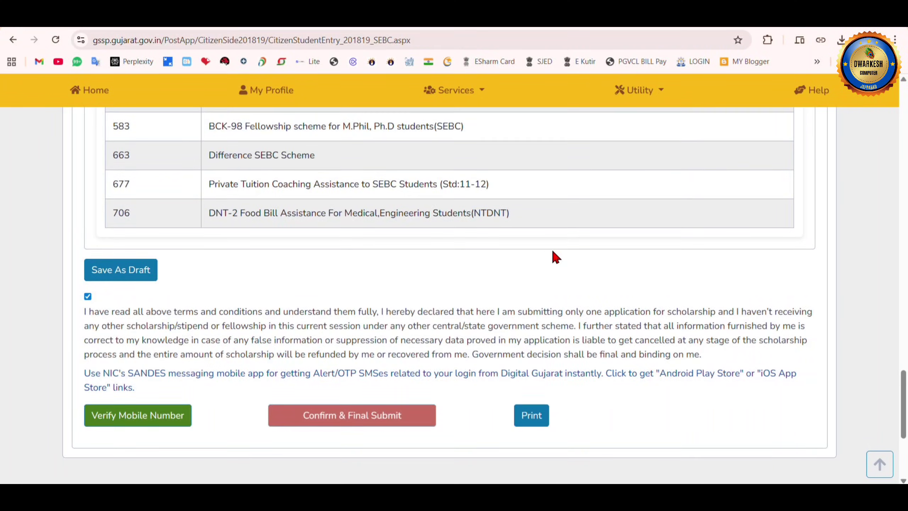
{"action": "scroll", "coordinate": [552, 251], "scroll_direction": "up", "scroll_amount": 20}
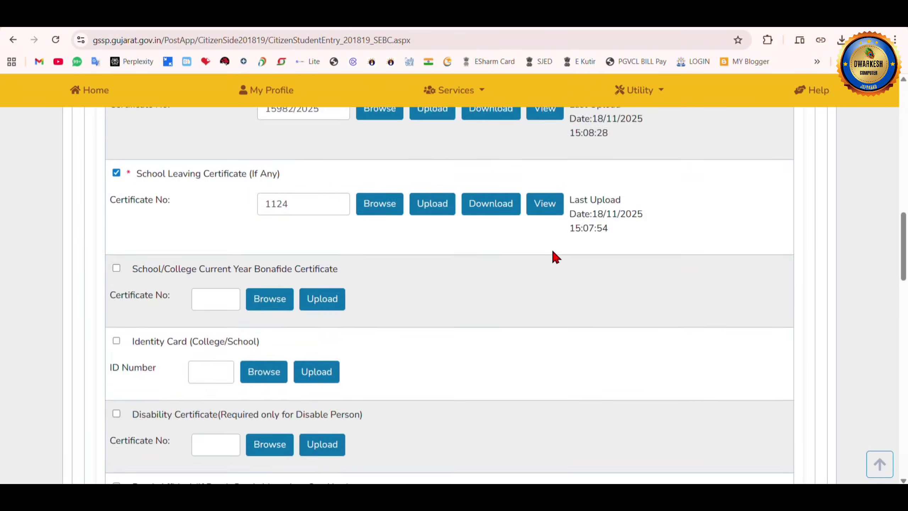
- Reopen the PM-YASASVI application for editing from the scholarship services page
{"action": "left_click", "coordinate": [236, 283]}
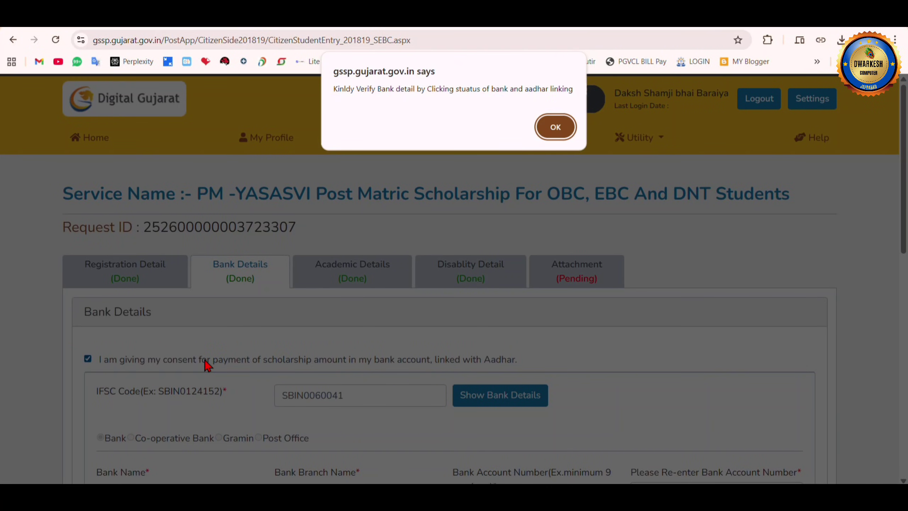
{"action": "key", "text": "Return"}
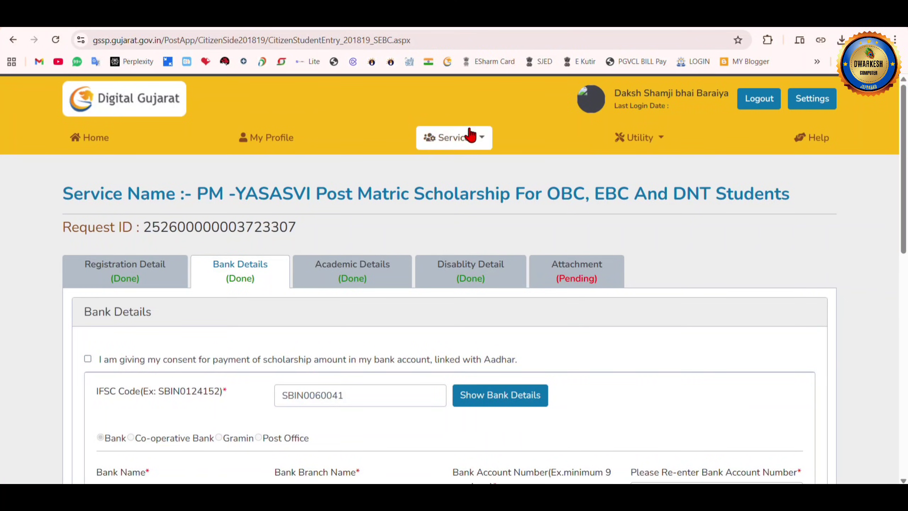
{"action": "left_click", "coordinate": [466, 137]}
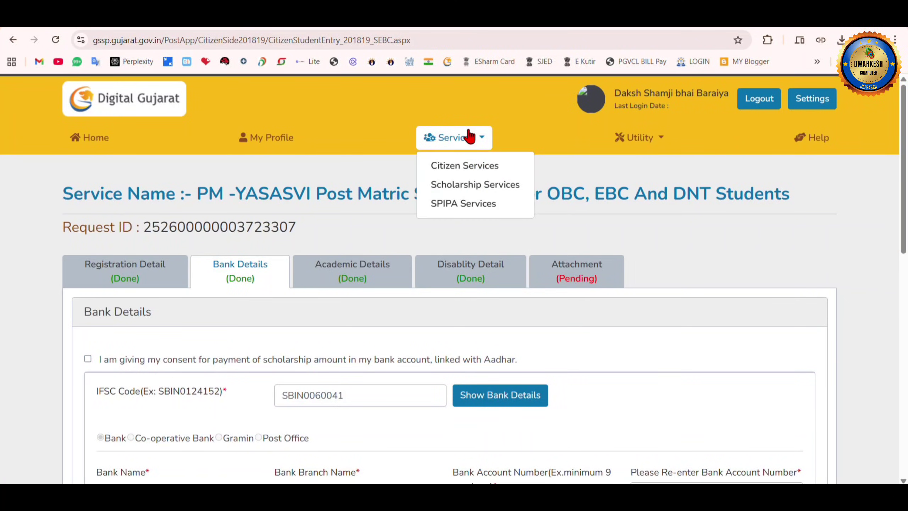
{"action": "left_click", "coordinate": [475, 185]}
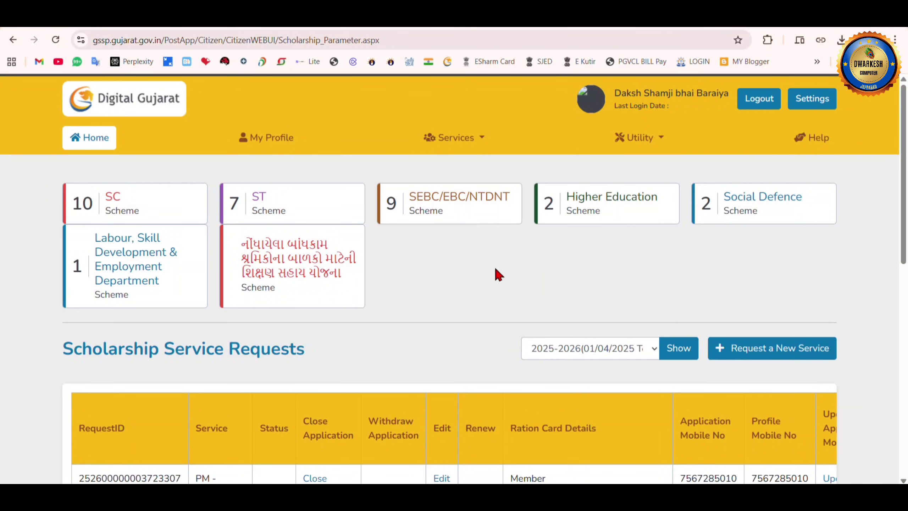
{"action": "scroll", "coordinate": [497, 273], "scroll_direction": "down", "scroll_amount": 3}
{"action": "scroll", "coordinate": [497, 273], "scroll_direction": "down", "scroll_amount": 2}
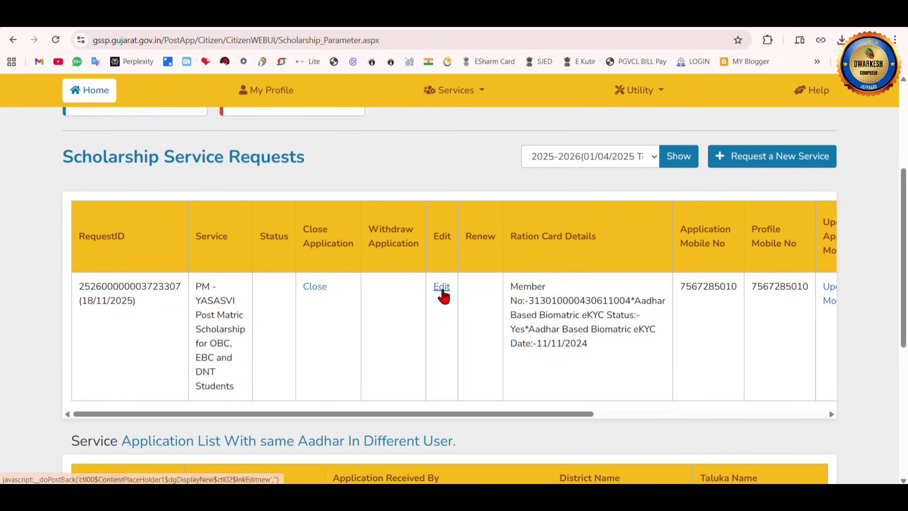
{"action": "left_click", "coordinate": [442, 357]}
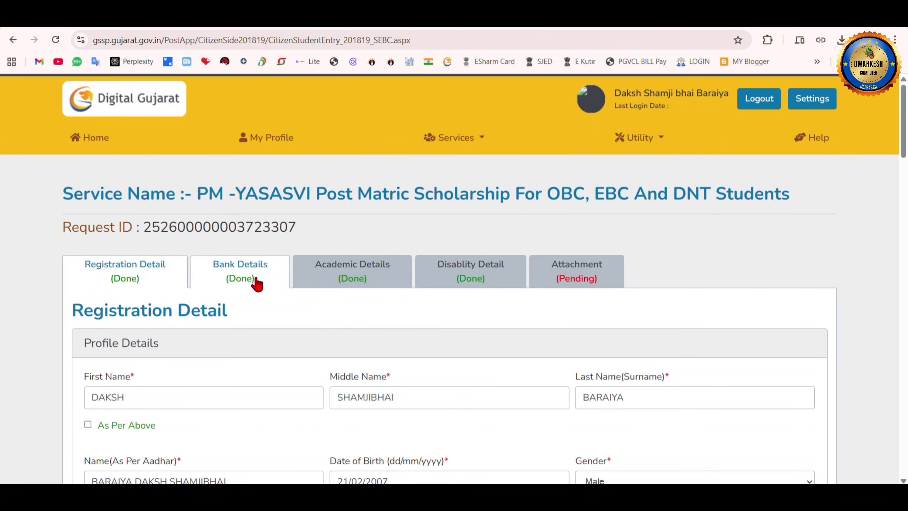
- Re-save the bank details and dismiss the 'Details Updated' alert
{"action": "left_click", "coordinate": [269, 281]}
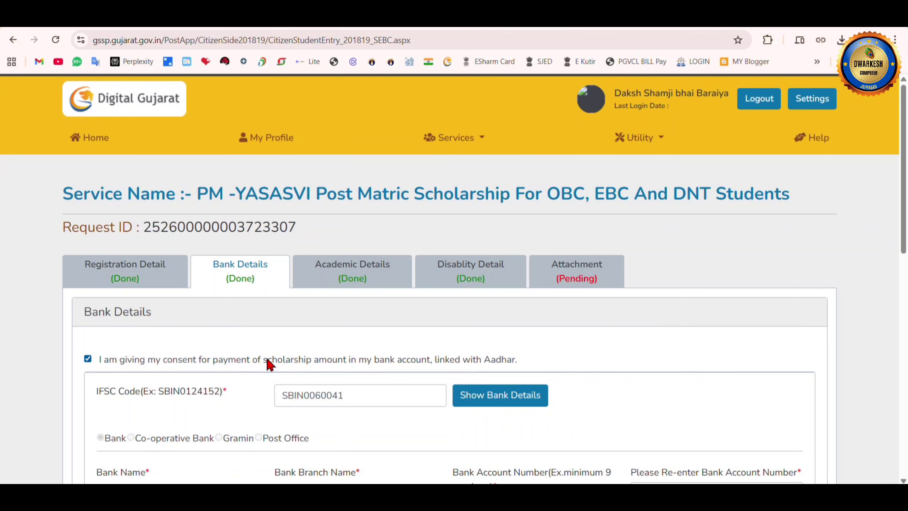
{"action": "scroll", "coordinate": [427, 363], "scroll_direction": "down", "scroll_amount": 10}
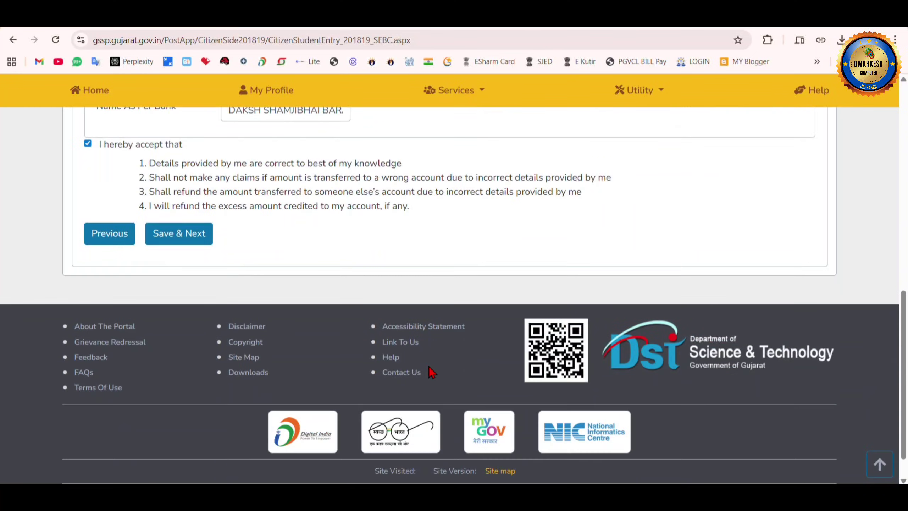
{"action": "left_click", "coordinate": [179, 239]}
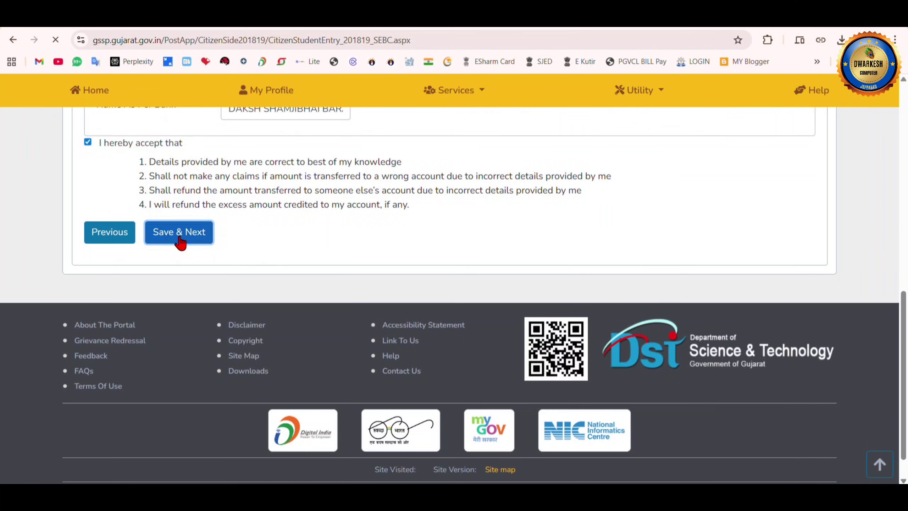
{"action": "key", "text": "Return"}
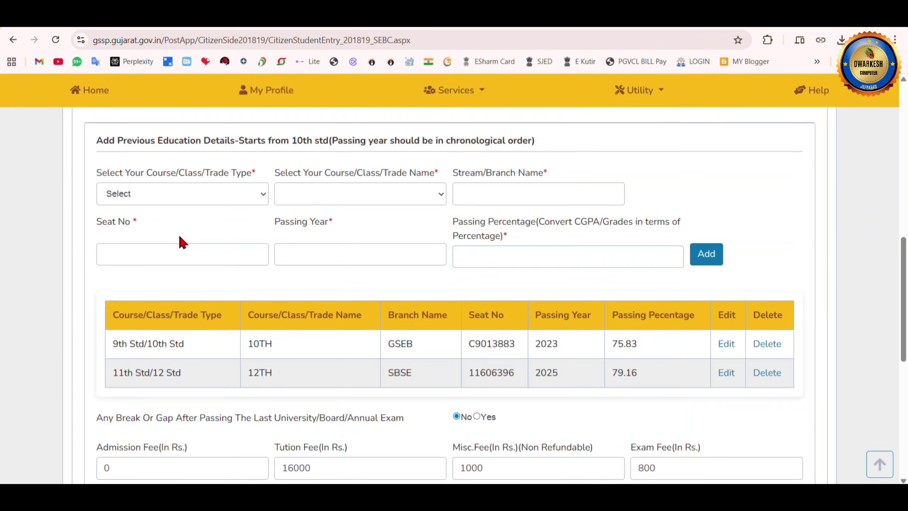
{"action": "scroll", "coordinate": [180, 240], "scroll_direction": "up", "scroll_amount": 10}
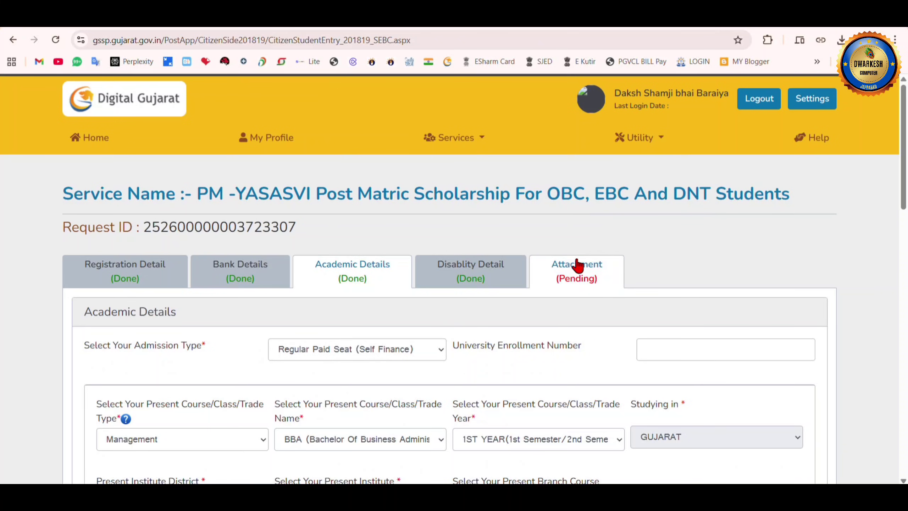
- Go to the Attachment section and generate a printable PDF of the application
{"action": "left_click", "coordinate": [577, 265]}
{"action": "scroll", "coordinate": [577, 265], "scroll_direction": "down", "scroll_amount": 10}
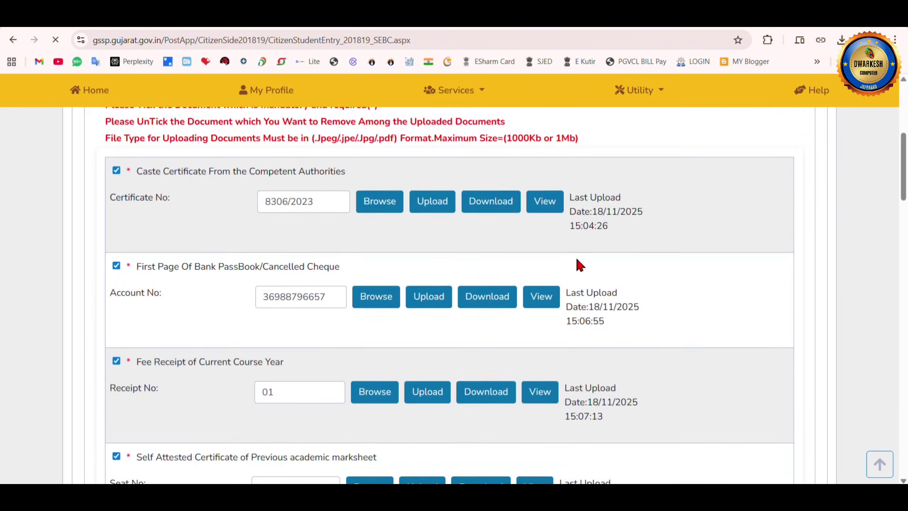
{"action": "scroll", "coordinate": [579, 264], "scroll_direction": "down", "scroll_amount": 15}
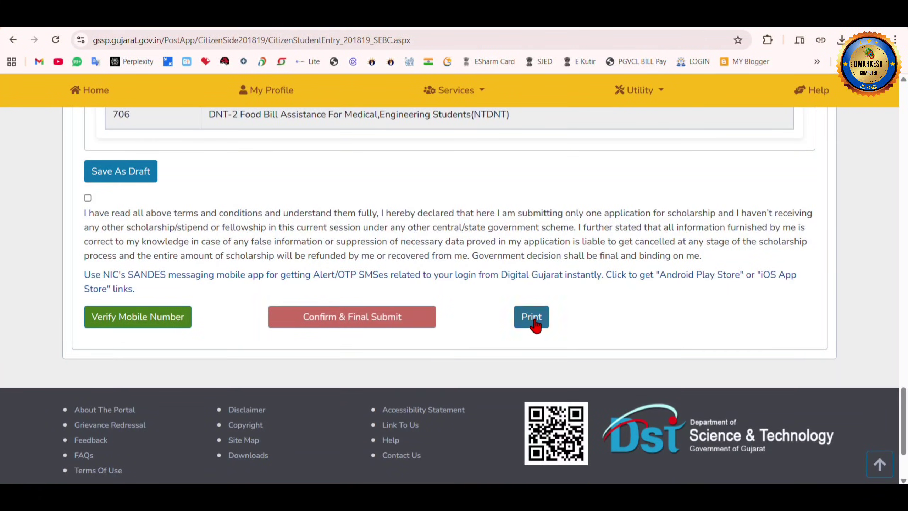
{"action": "left_click", "coordinate": [534, 322]}
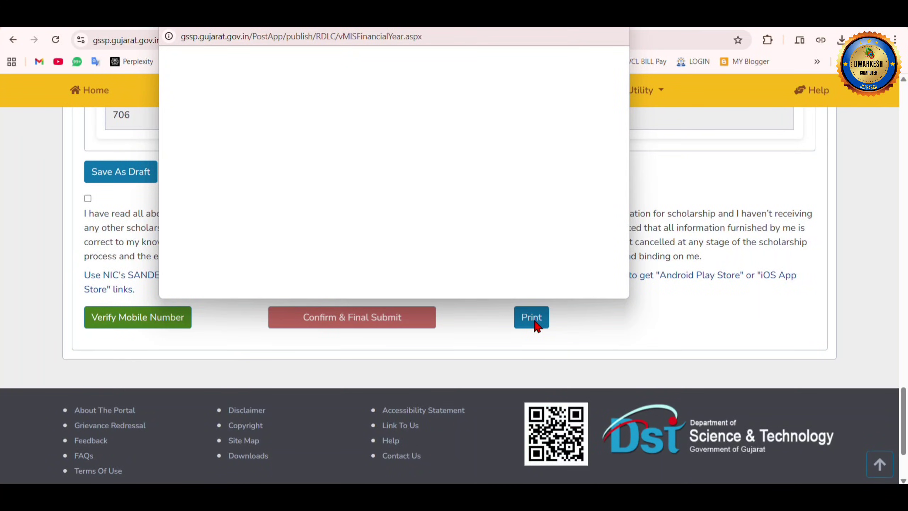
- Review the maximized application PDF, then close it and return to the declaration
{"action": "double_click", "coordinate": [594, 32]}
{"action": "scroll", "coordinate": [447, 247], "scroll_direction": "down", "scroll_amount": 10}
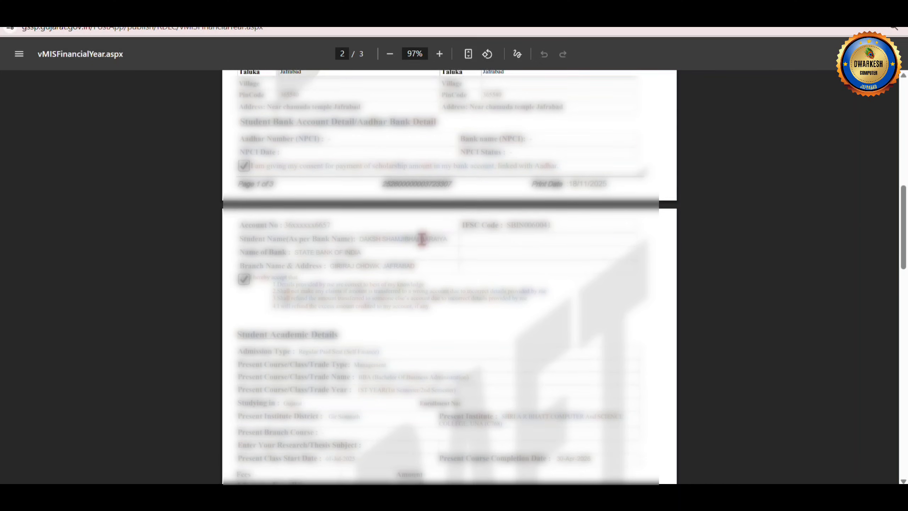
{"action": "scroll", "coordinate": [251, 300], "scroll_direction": "down", "scroll_amount": 15}
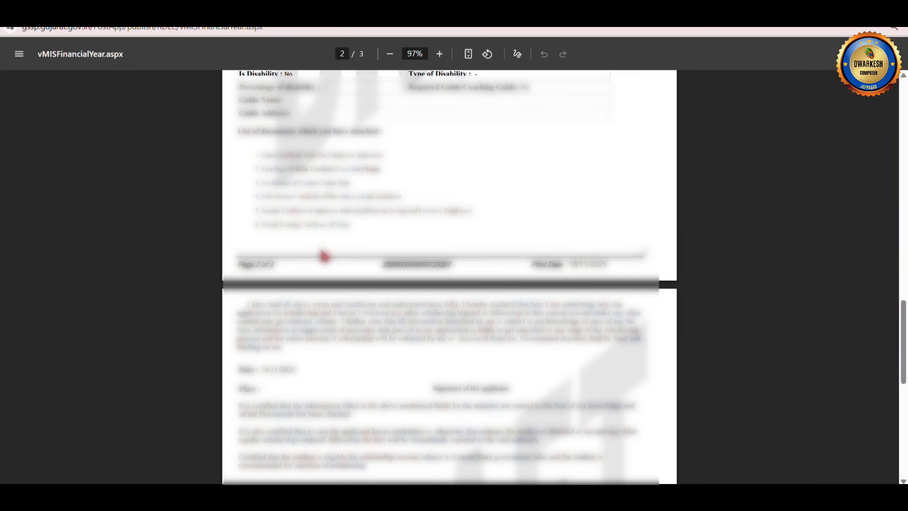
{"action": "left_click", "coordinate": [896, 14]}
{"action": "scroll", "coordinate": [454, 254], "scroll_direction": "up", "scroll_amount": 5}
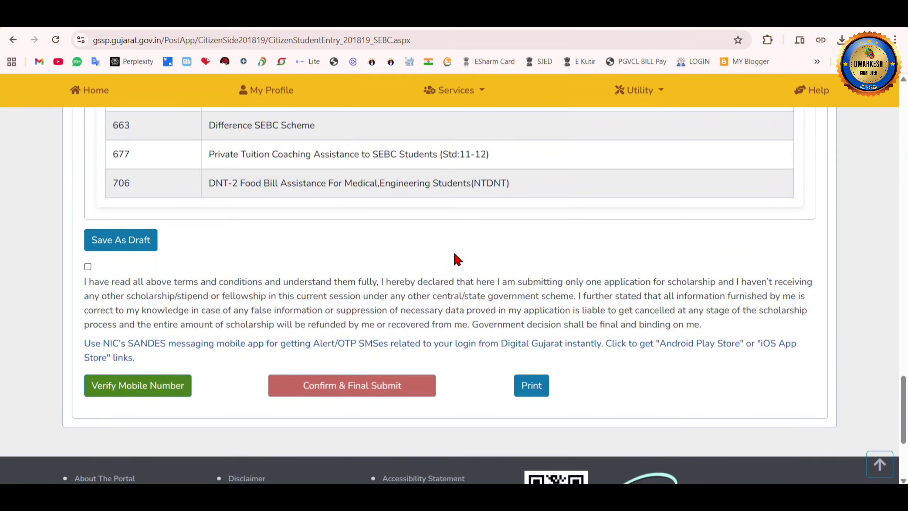
{"action": "scroll", "coordinate": [455, 254], "scroll_direction": "down", "scroll_amount": 5}
{"action": "scroll", "coordinate": [455, 255], "scroll_direction": "down", "scroll_amount": 3}
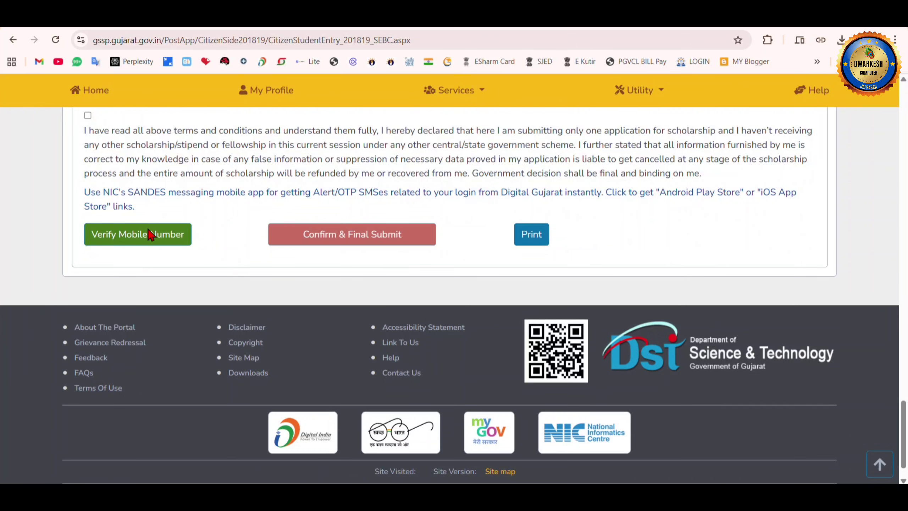
{"action": "scroll", "coordinate": [145, 240], "scroll_direction": "up", "scroll_amount": 2}
- Accept the terms declaration and confirm the mobile OTP to final-submit the PM-YASASVI application
{"action": "left_click", "coordinate": [88, 187]}
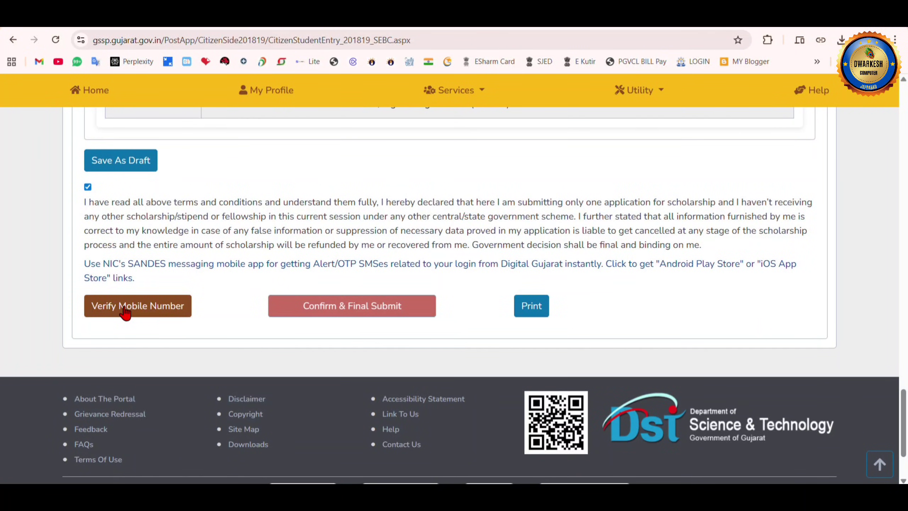
{"action": "left_click", "coordinate": [138, 311]}
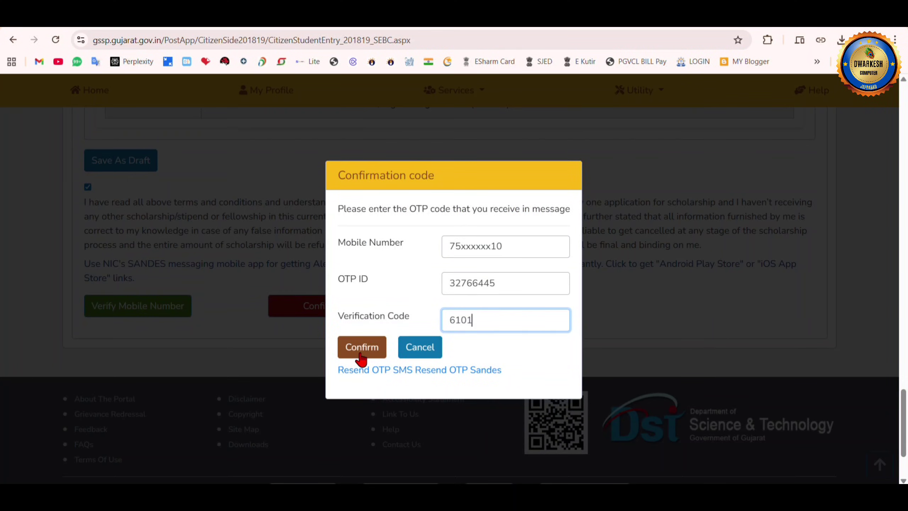
{"action": "left_click", "coordinate": [362, 352]}
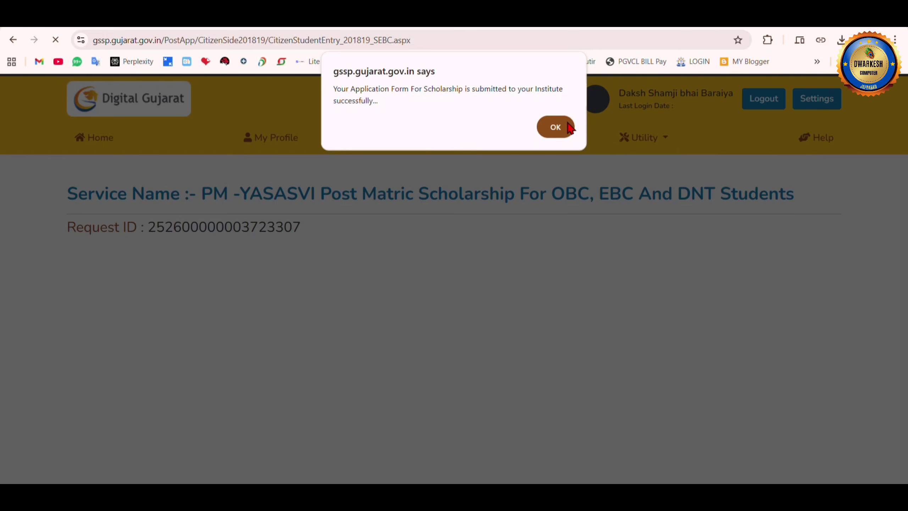
{"action": "left_click", "coordinate": [560, 126]}
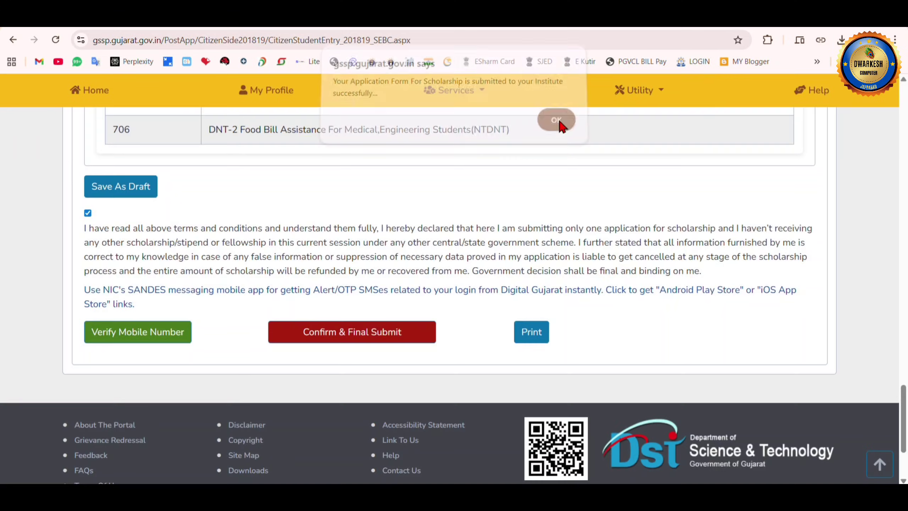
- Open the submitted application as a maximized PDF and scroll through its pages
{"action": "left_click", "coordinate": [532, 331]}
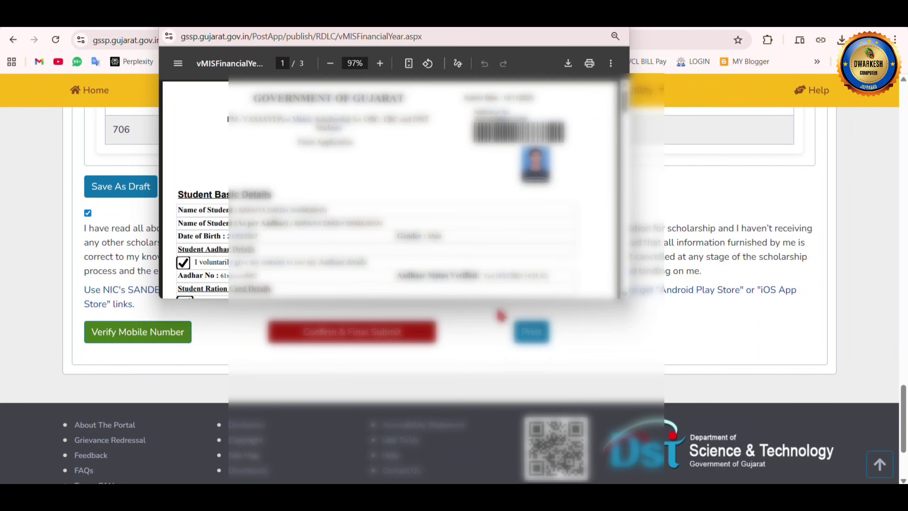
{"action": "scroll", "coordinate": [490, 189], "scroll_direction": "down", "scroll_amount": 3}
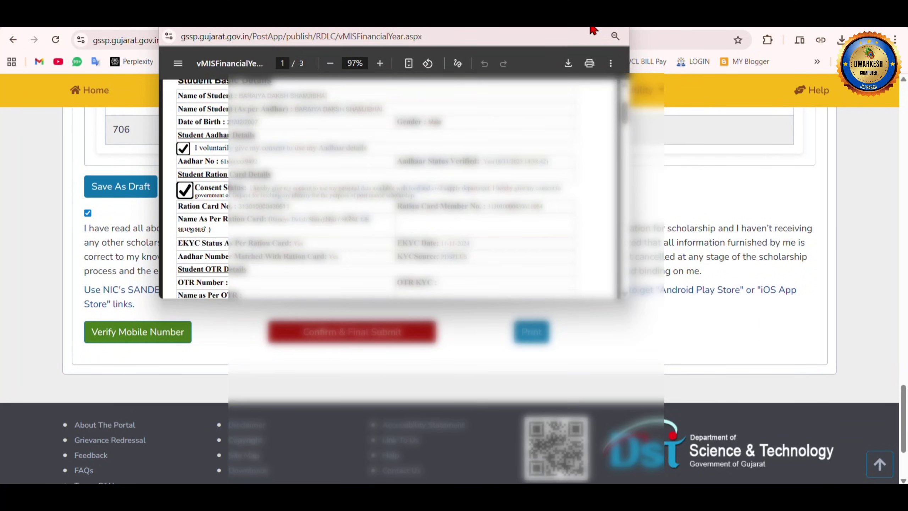
{"action": "double_click", "coordinate": [614, 33]}
{"action": "scroll", "coordinate": [568, 130], "scroll_direction": "down", "scroll_amount": 3}
{"action": "scroll", "coordinate": [569, 129], "scroll_direction": "up", "scroll_amount": 5}
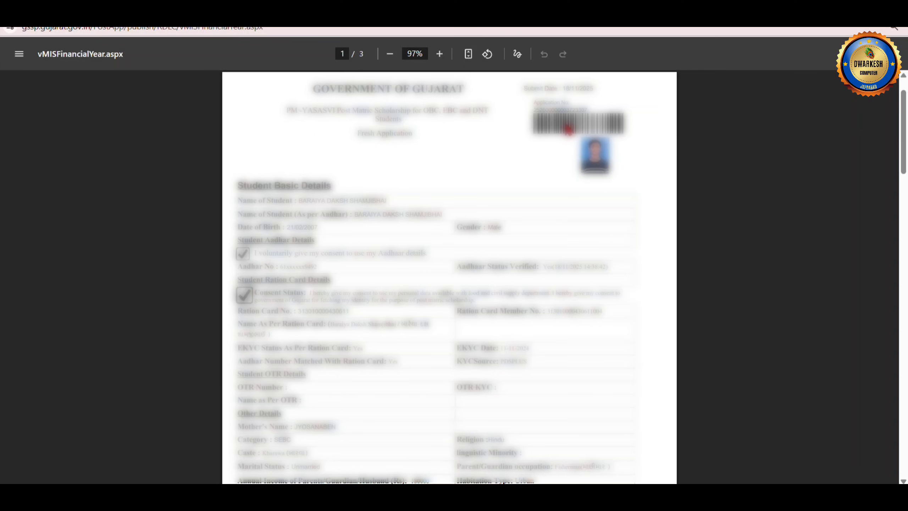
{"action": "scroll", "coordinate": [568, 130], "scroll_direction": "down", "scroll_amount": 20}
{"action": "scroll", "coordinate": [568, 129], "scroll_direction": "up", "scroll_amount": 8}
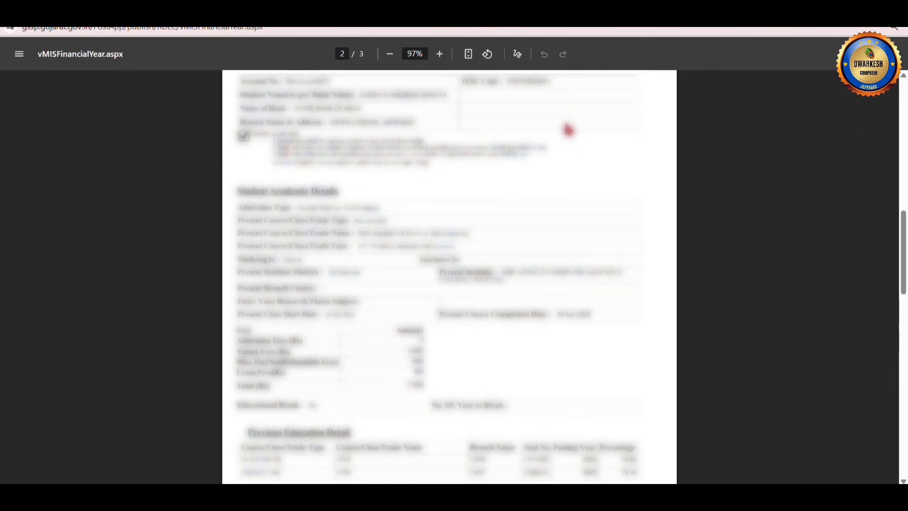
{"action": "scroll", "coordinate": [569, 130], "scroll_direction": "up", "scroll_amount": 10}
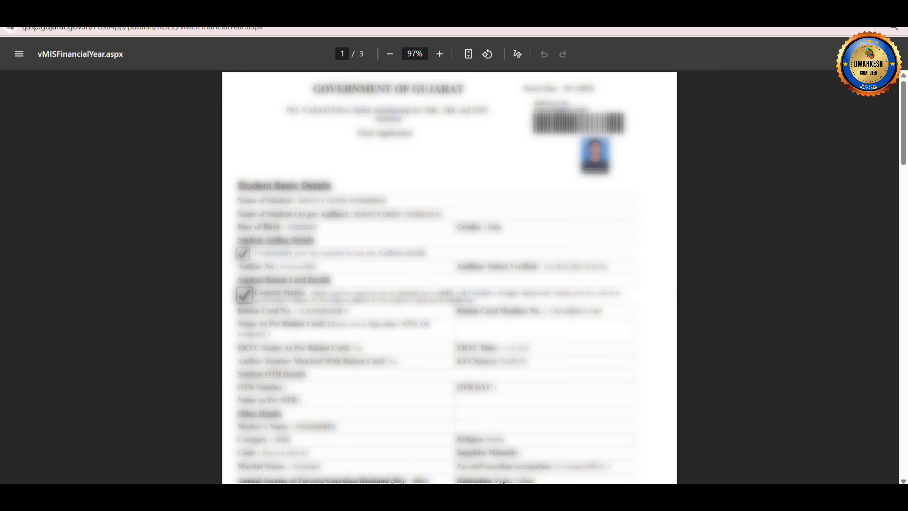
- Save the PDF as Report (5).pdf and check the Save as PDF print destination without printing
{"action": "key", "text": "ctrl+s"}
{"action": "key", "text": "Return"}
{"action": "key", "text": "ctrl+p"}
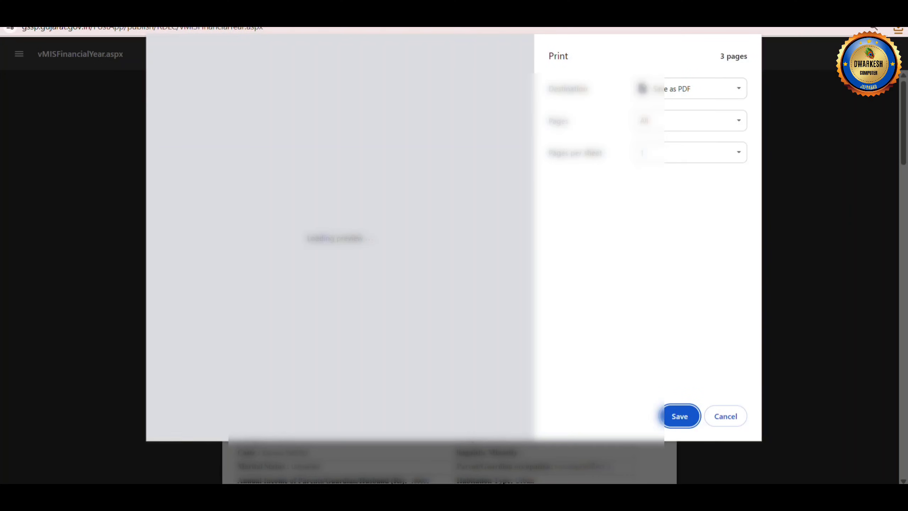
{"action": "left_click", "coordinate": [689, 95]}
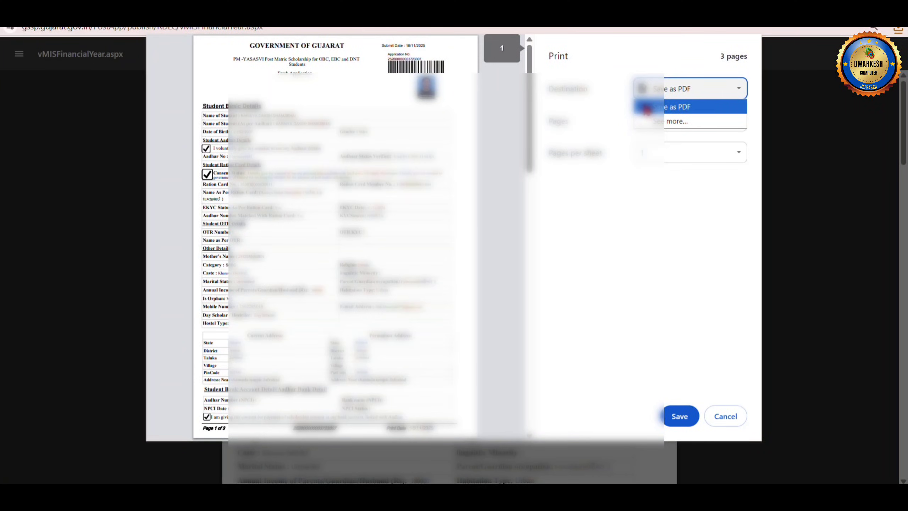
{"action": "left_click", "coordinate": [407, 205]}
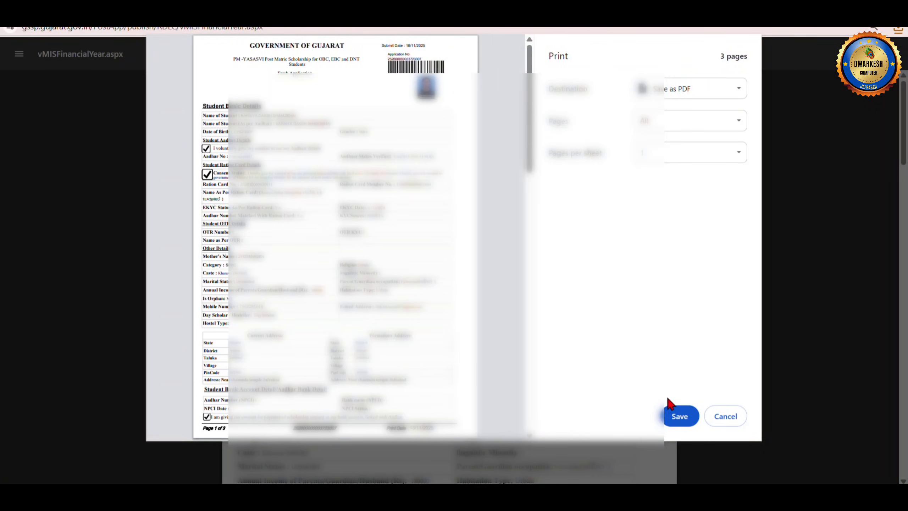
{"action": "left_click", "coordinate": [724, 415]}
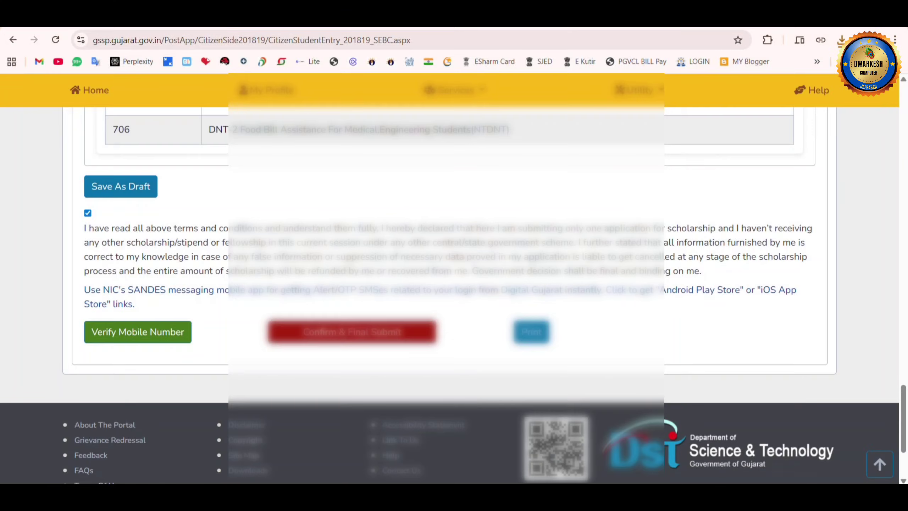
{"action": "scroll", "coordinate": [490, 214], "scroll_direction": "up", "scroll_amount": 10}
{"action": "scroll", "coordinate": [490, 211], "scroll_direction": "up", "scroll_amount": 10}
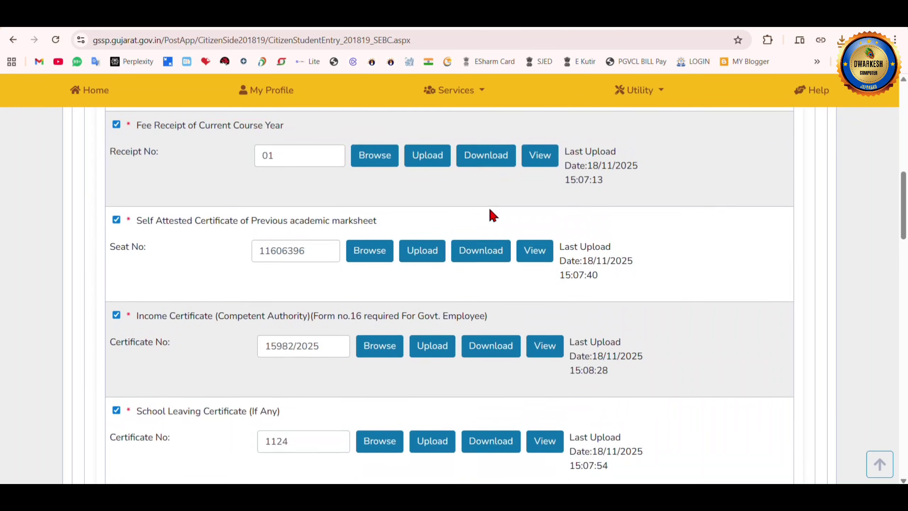